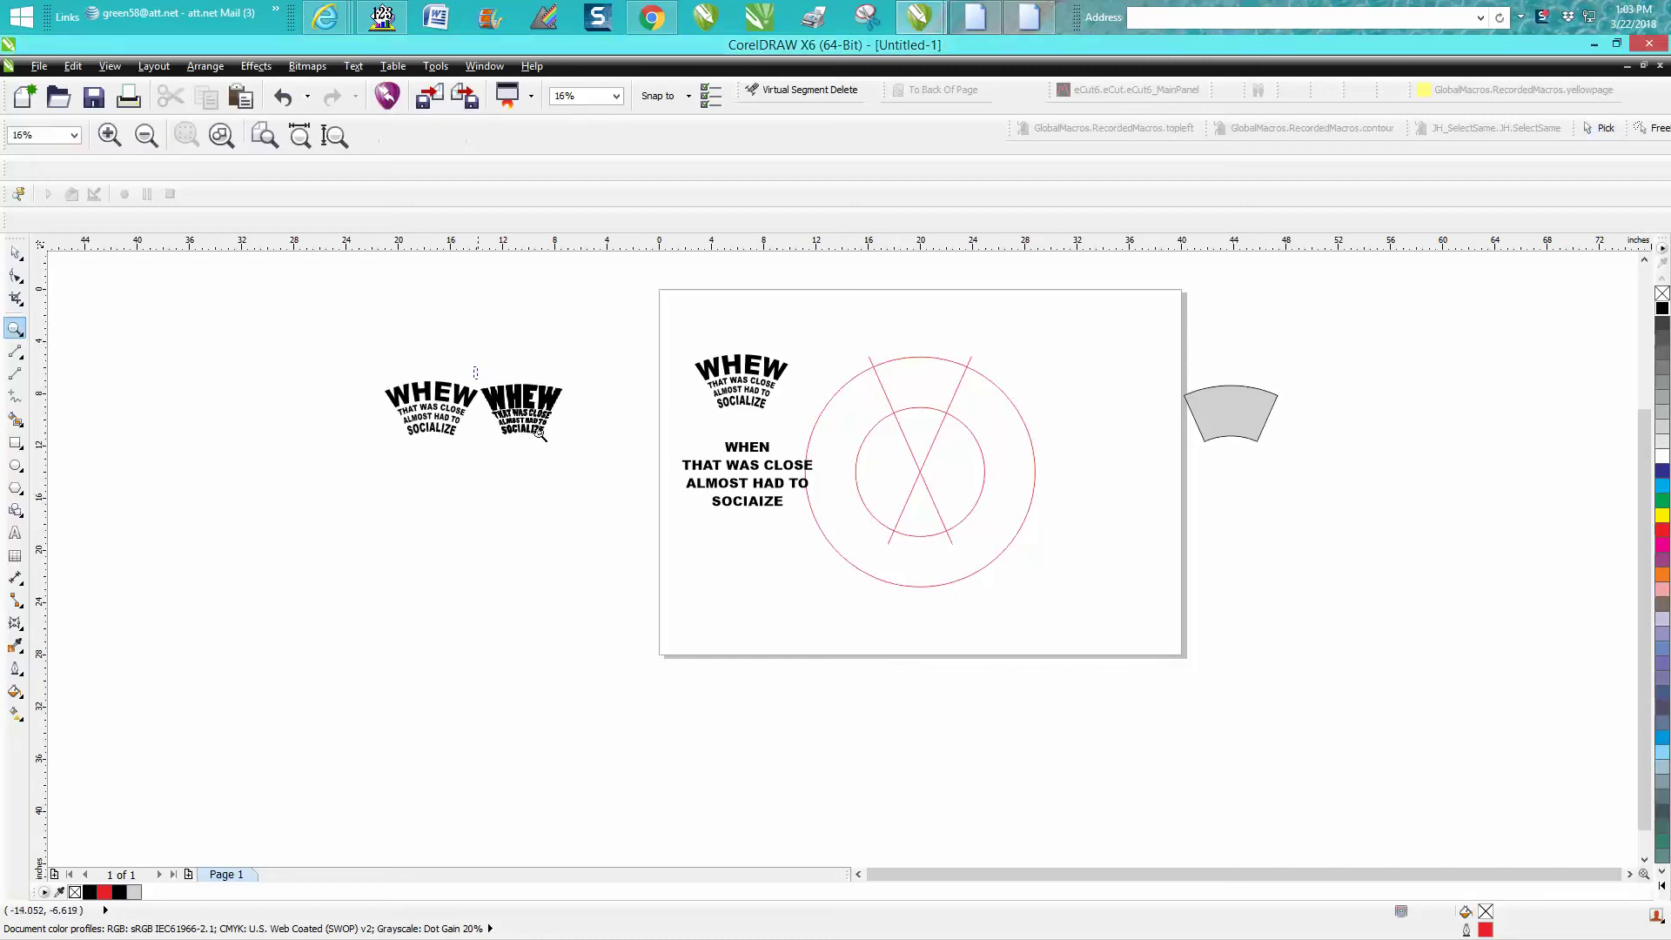
Move the arched WHEW group above the arcs and the whew bitmap to the page's upper left
drag(475, 366, 692, 468)
drag(294, 372, 421, 433)
right_click(720, 435)
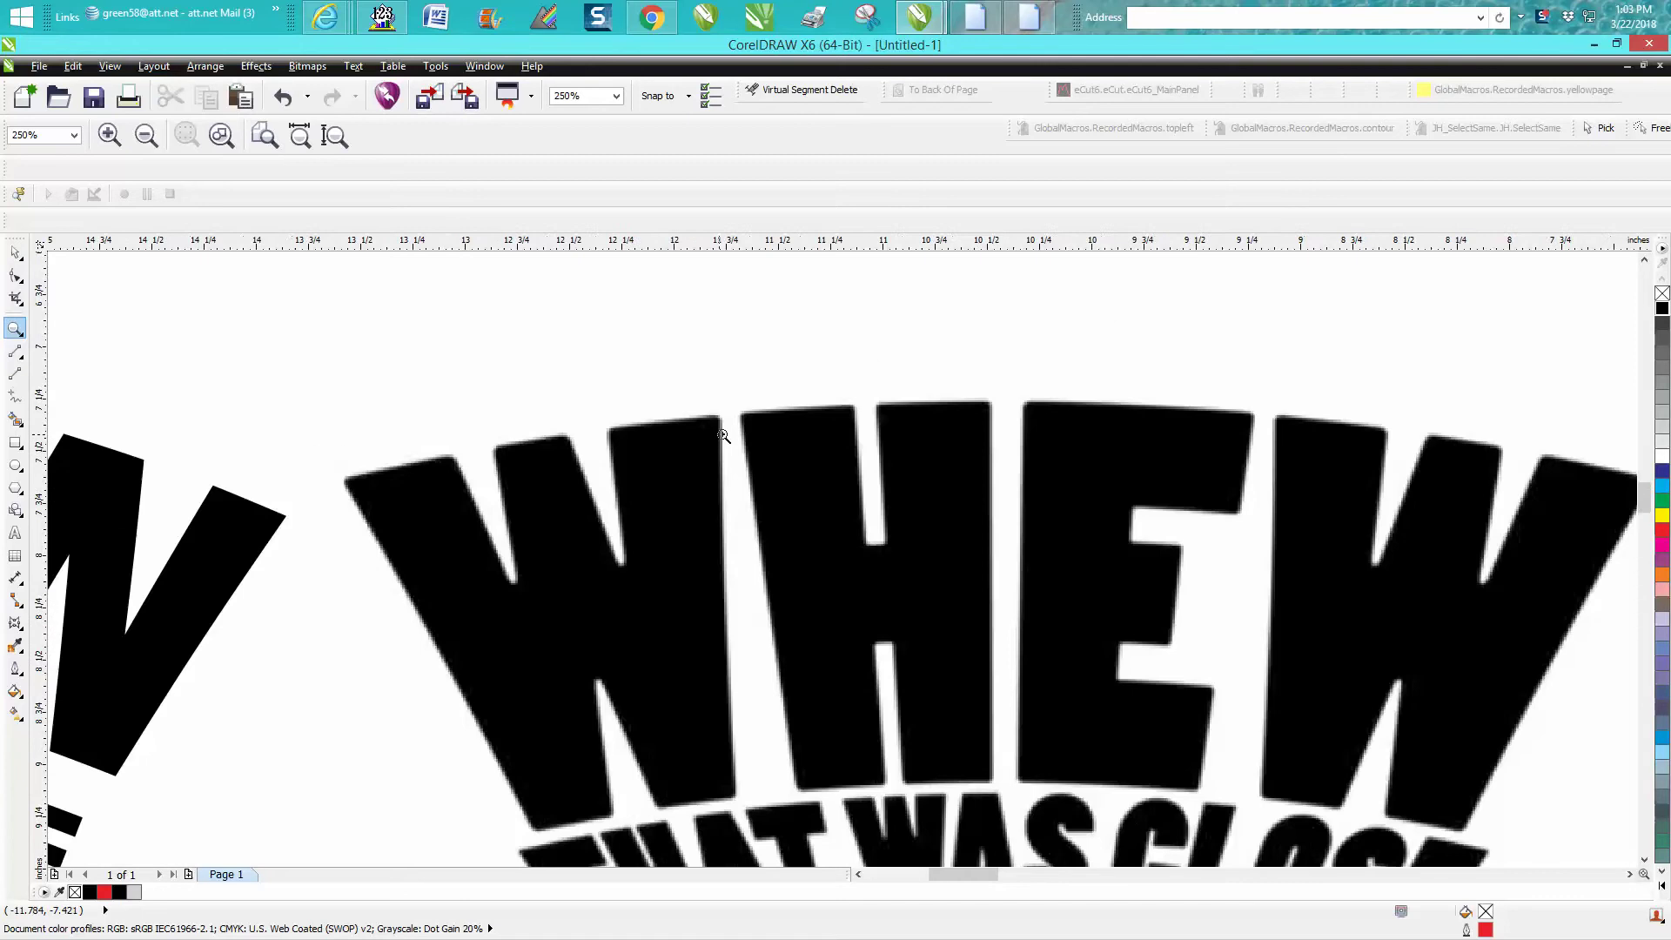
right_click(723, 435)
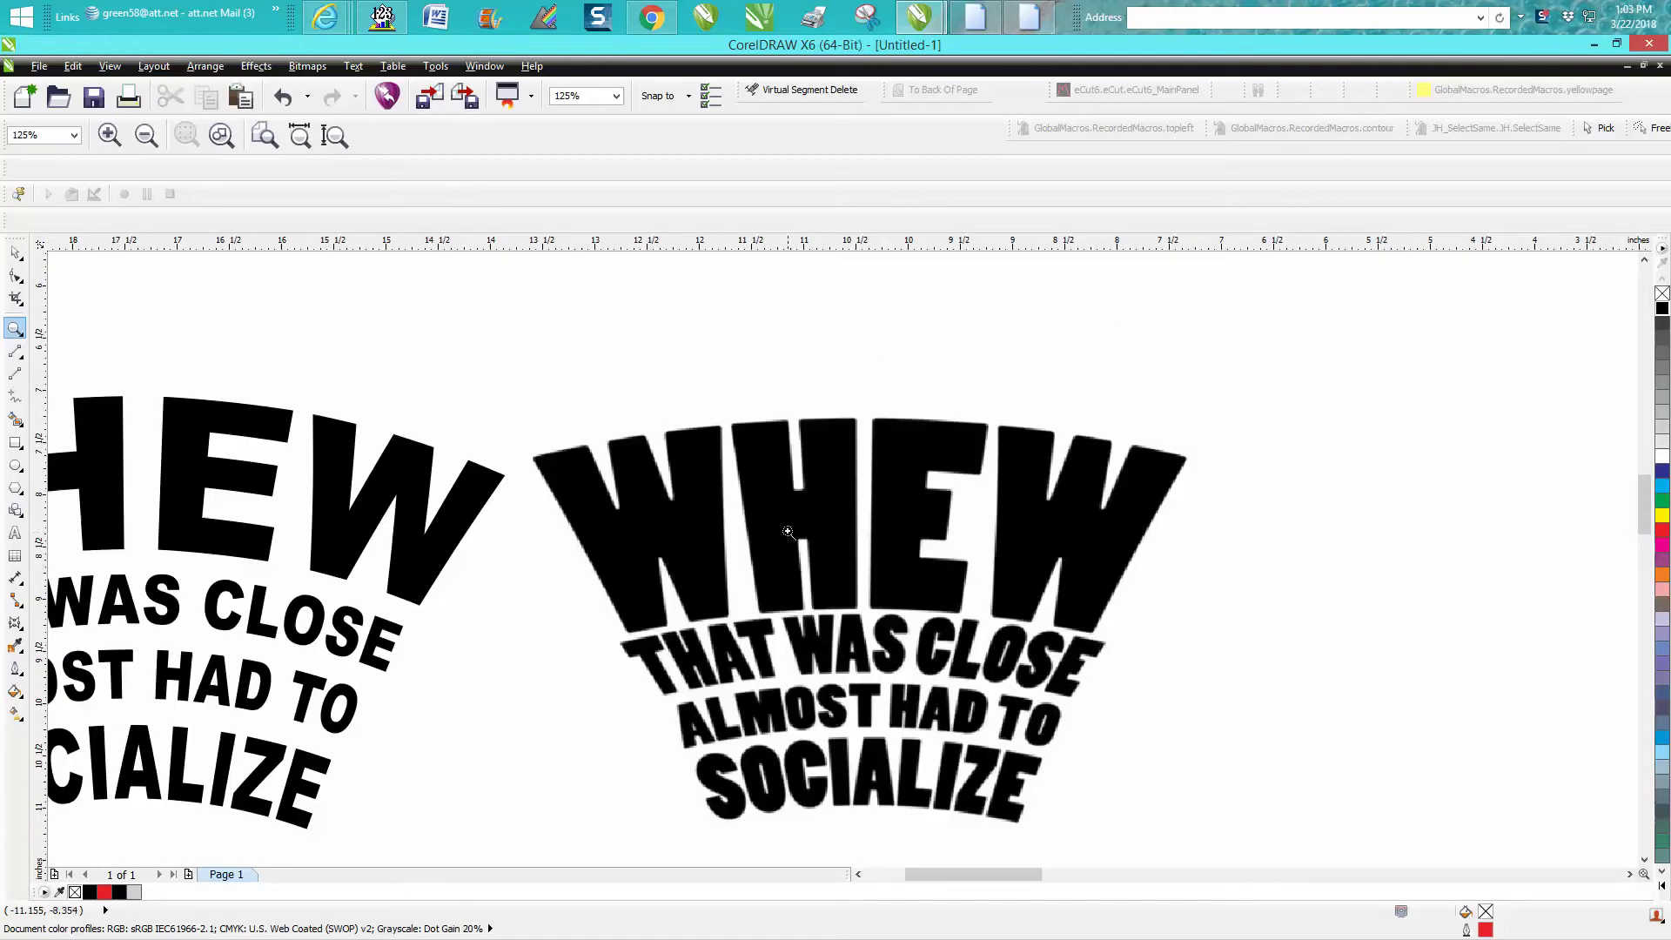
right_click(813, 573)
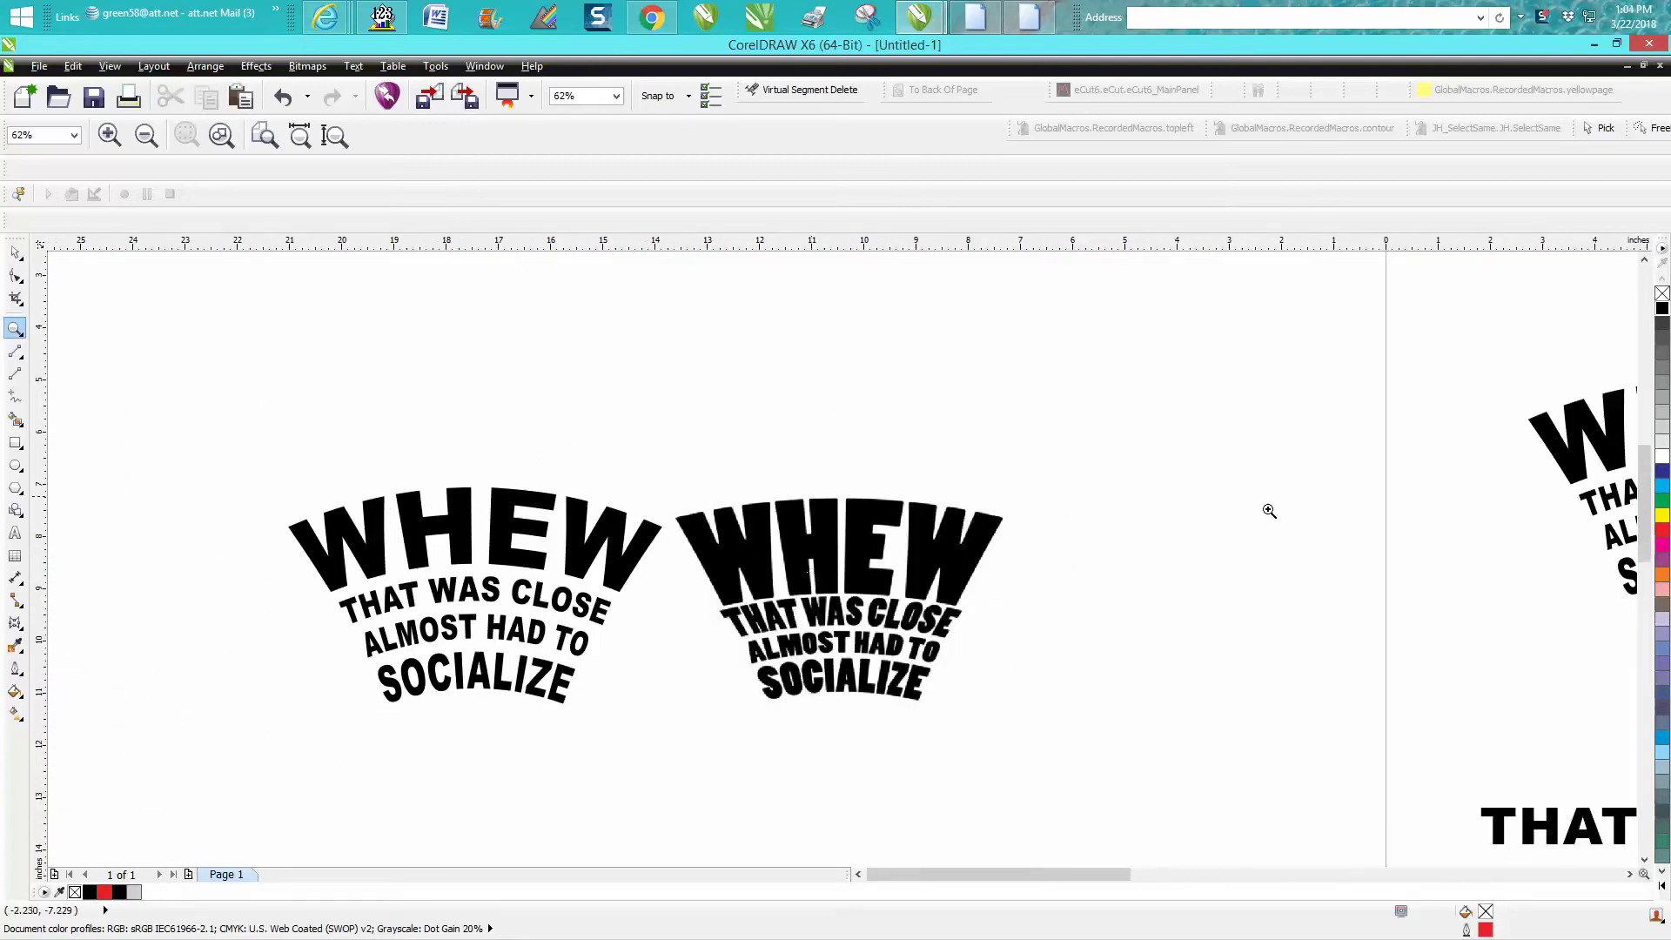
drag(1116, 875, 1270, 874)
right_click(1123, 648)
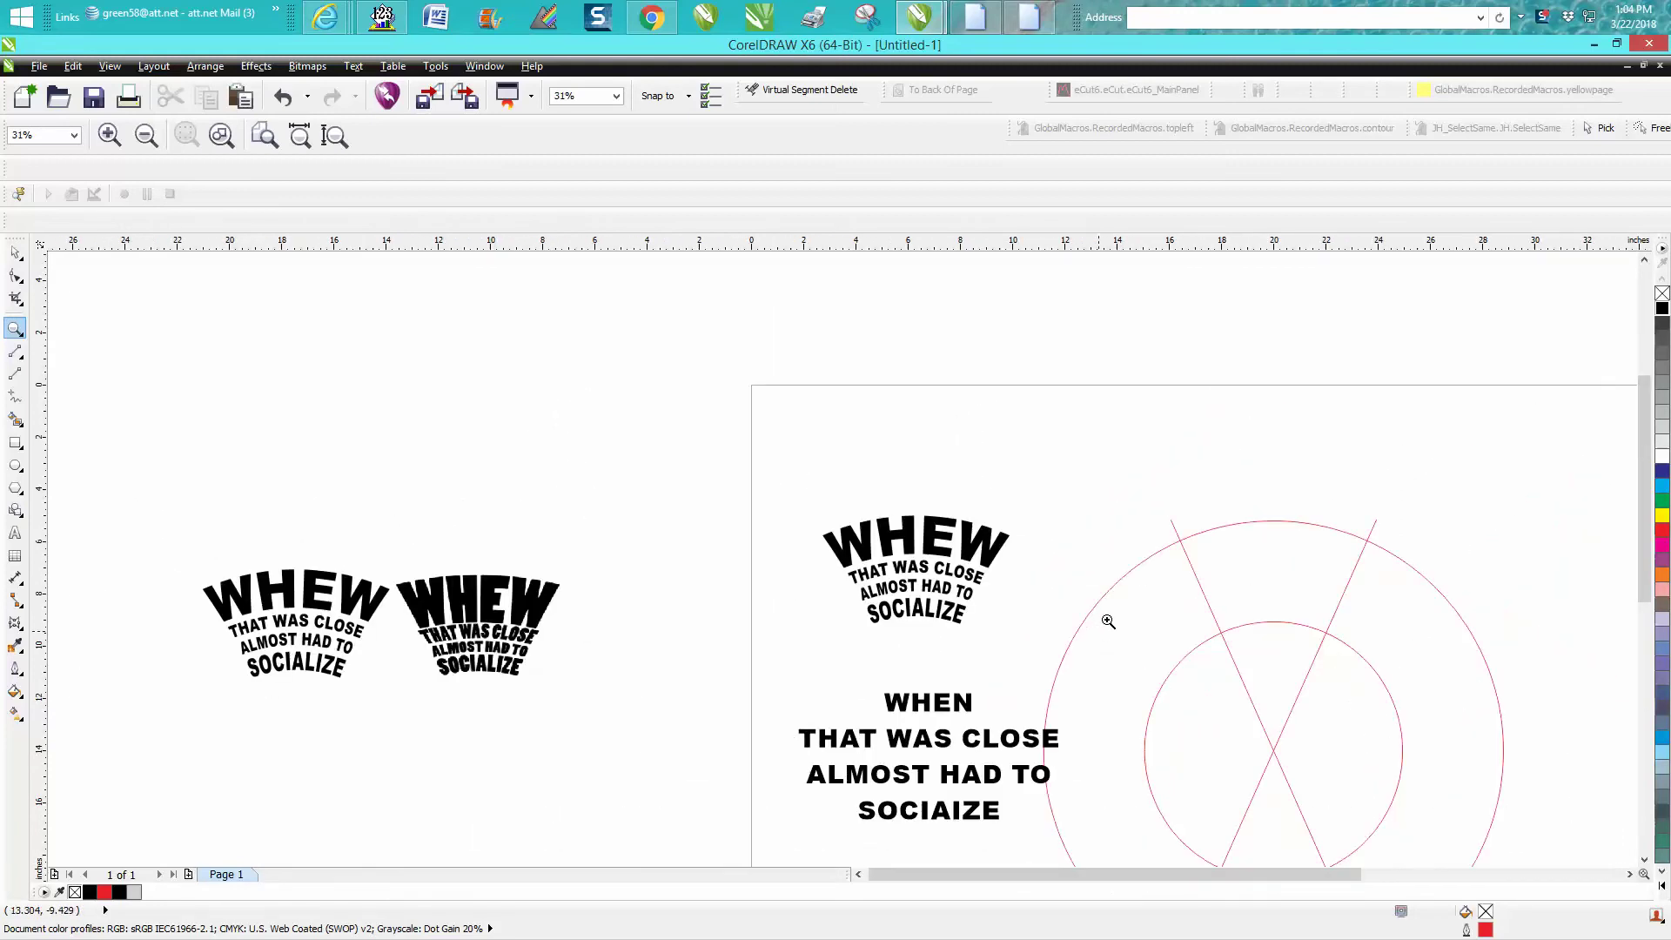
click(16, 252)
drag(924, 567, 1229, 401)
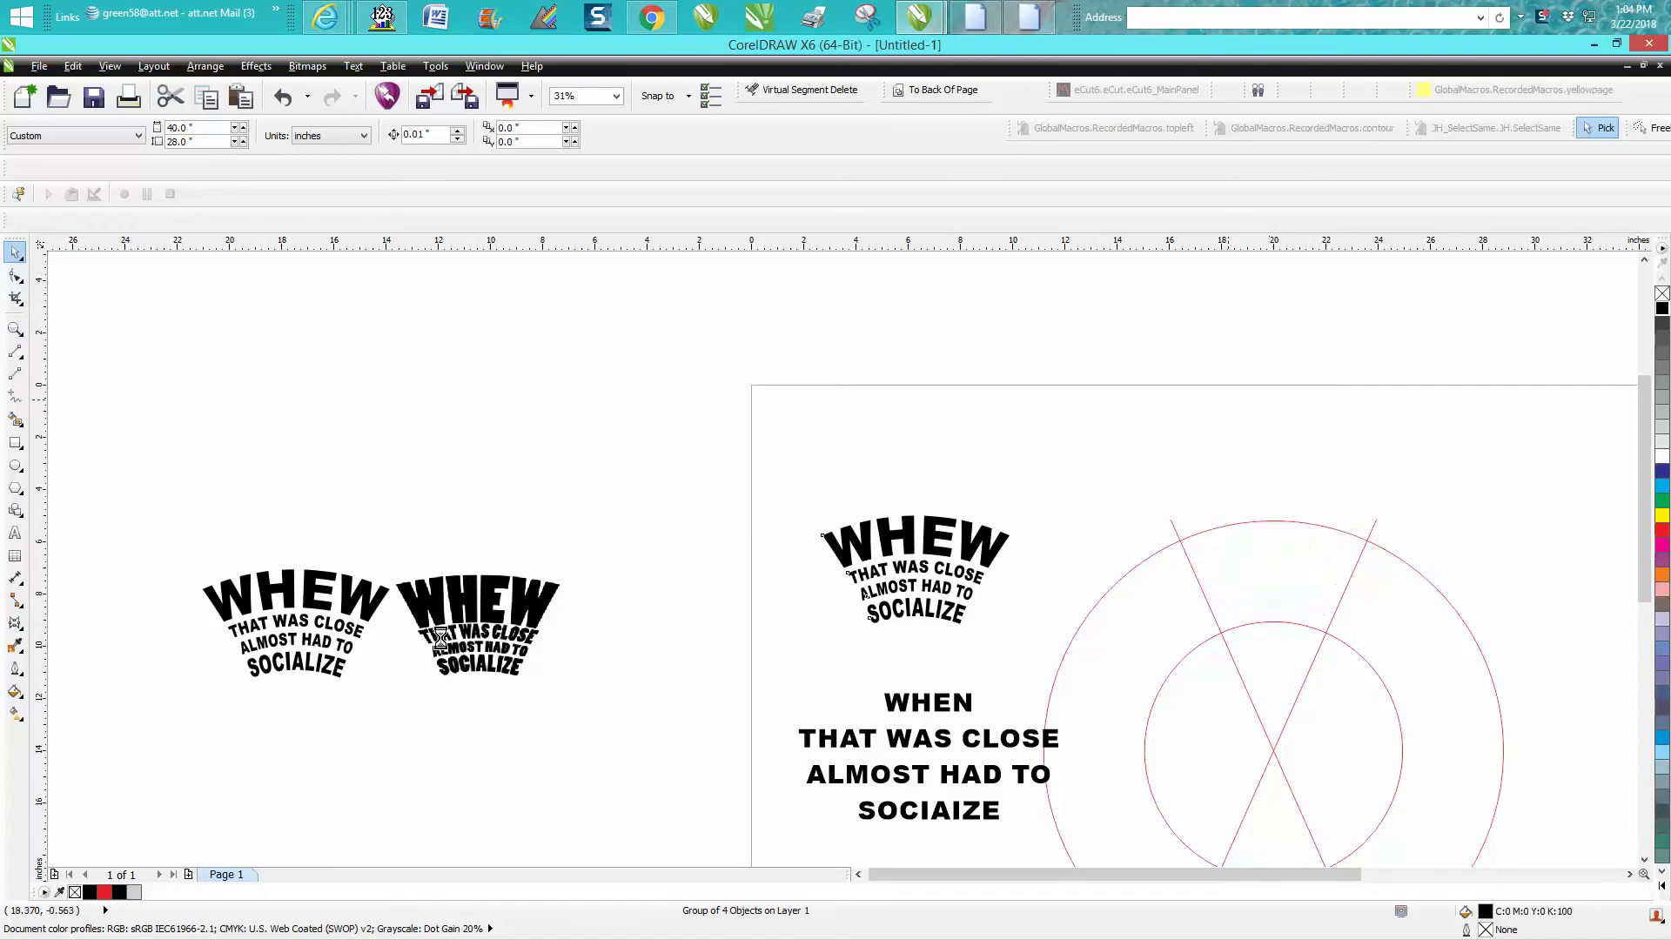
drag(461, 640, 1254, 585)
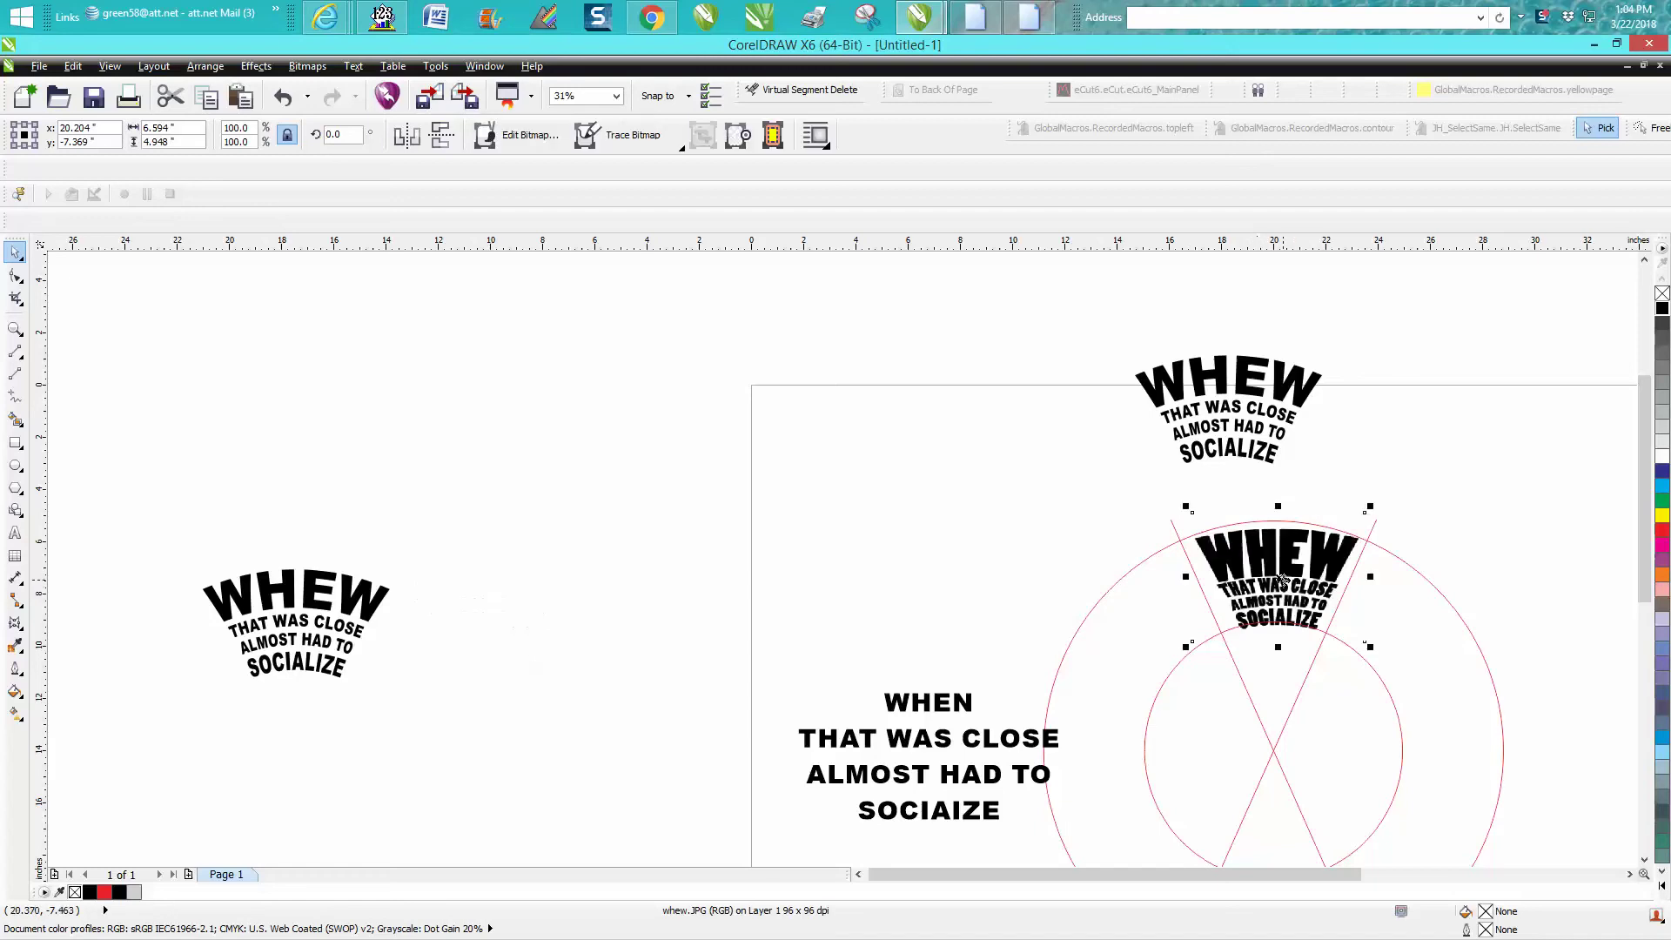
drag(1282, 576, 873, 496)
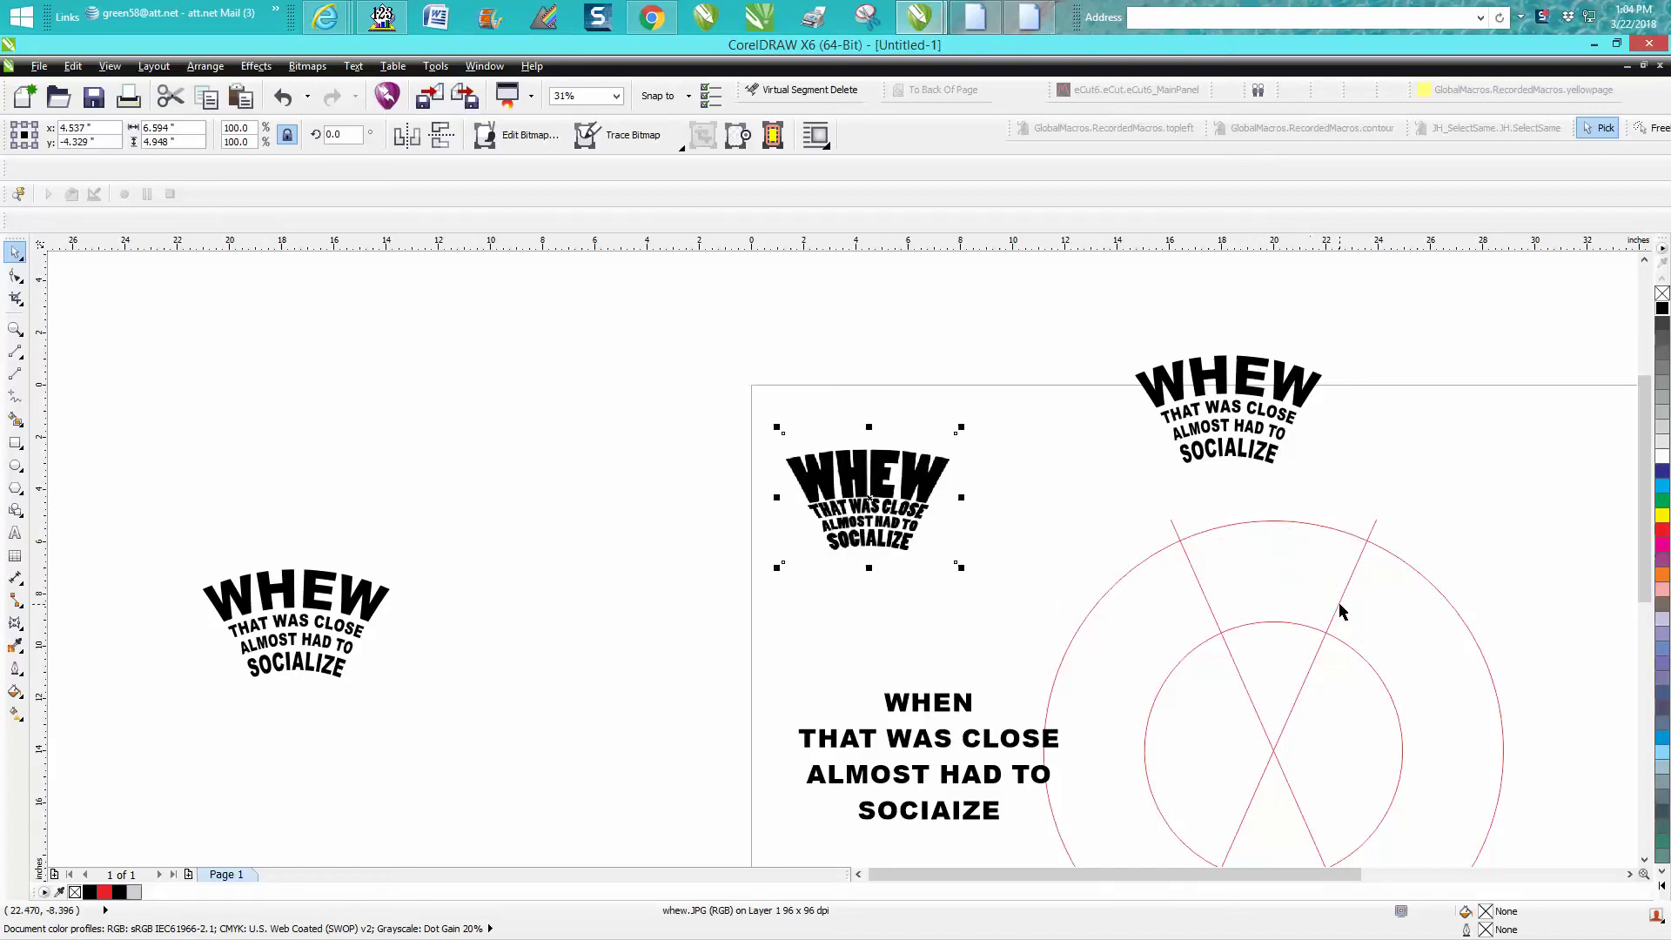
Delete the right diagonal of the X and set the other line's rotation to 0° so it stands vertical
click(1339, 609)
key(Delete)
click(1233, 661)
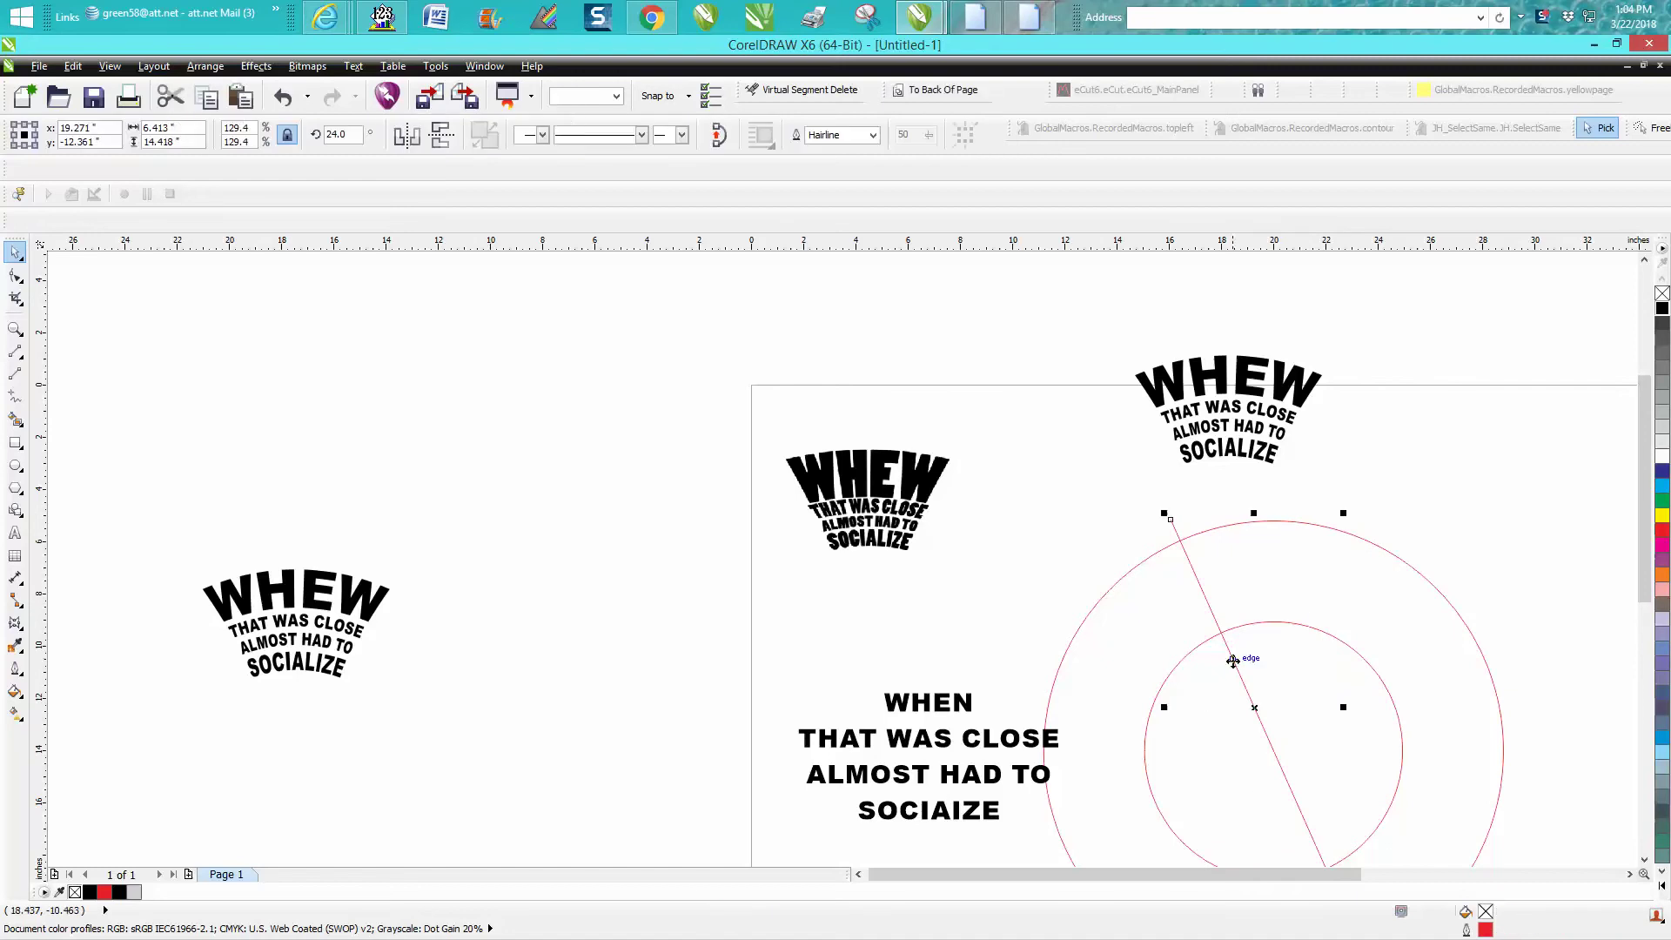
double_click(354, 135)
text(0)
key(Return)
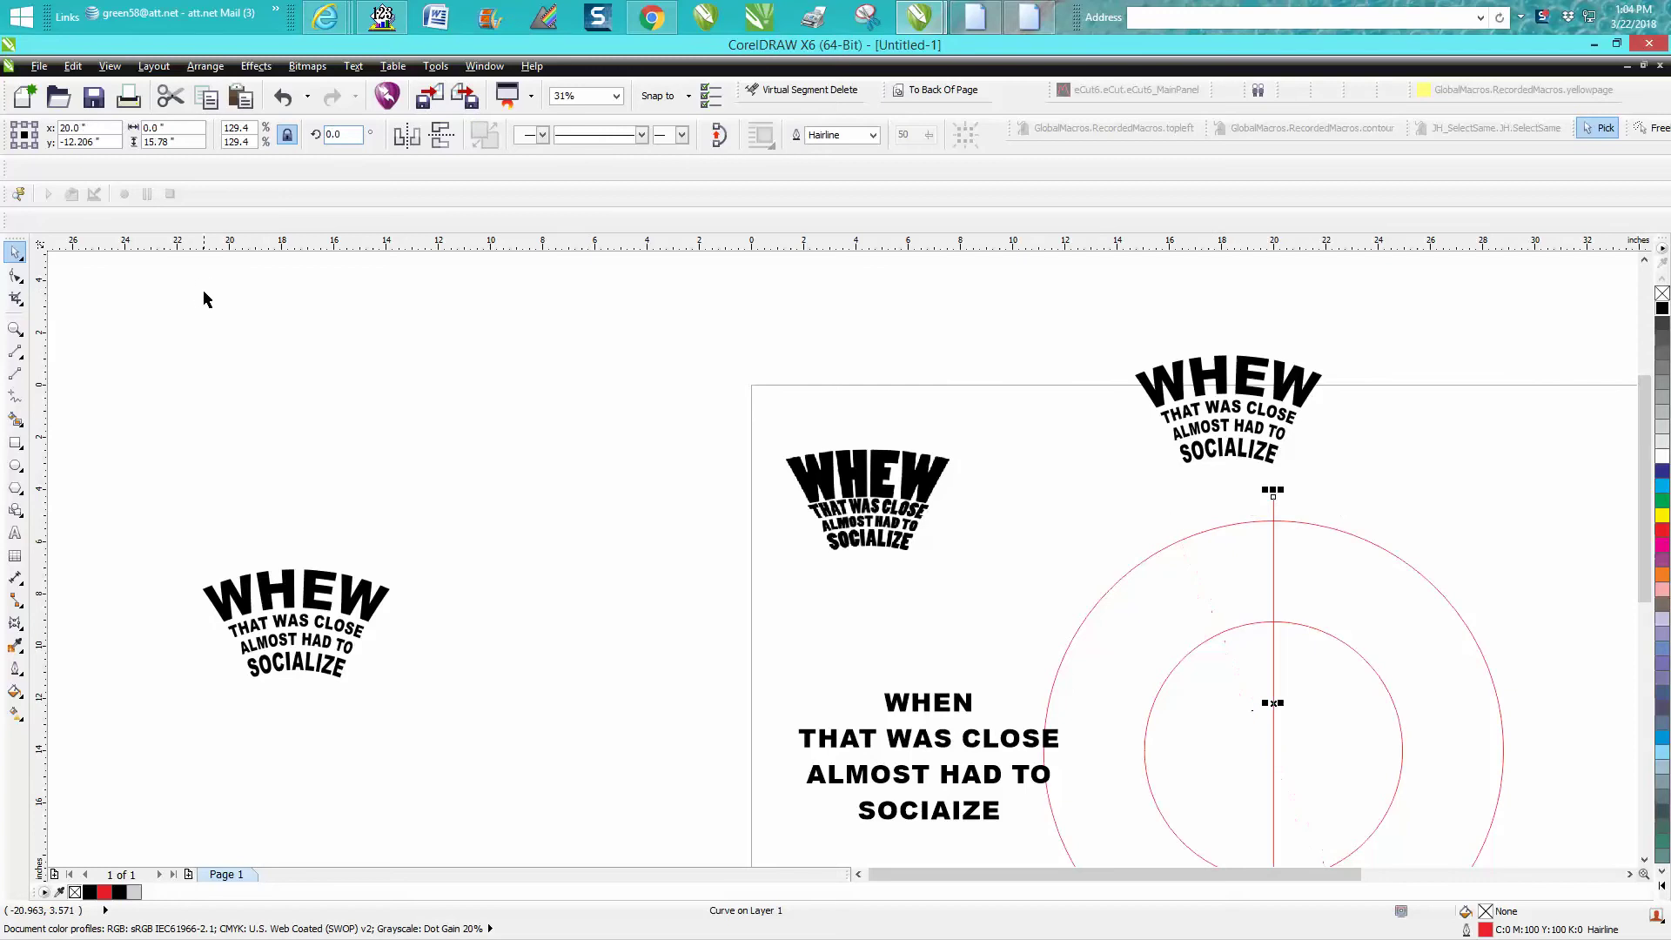
Zoom in on the rings and move the whew bitmap onto their top
scroll(554, 407, down, 4)
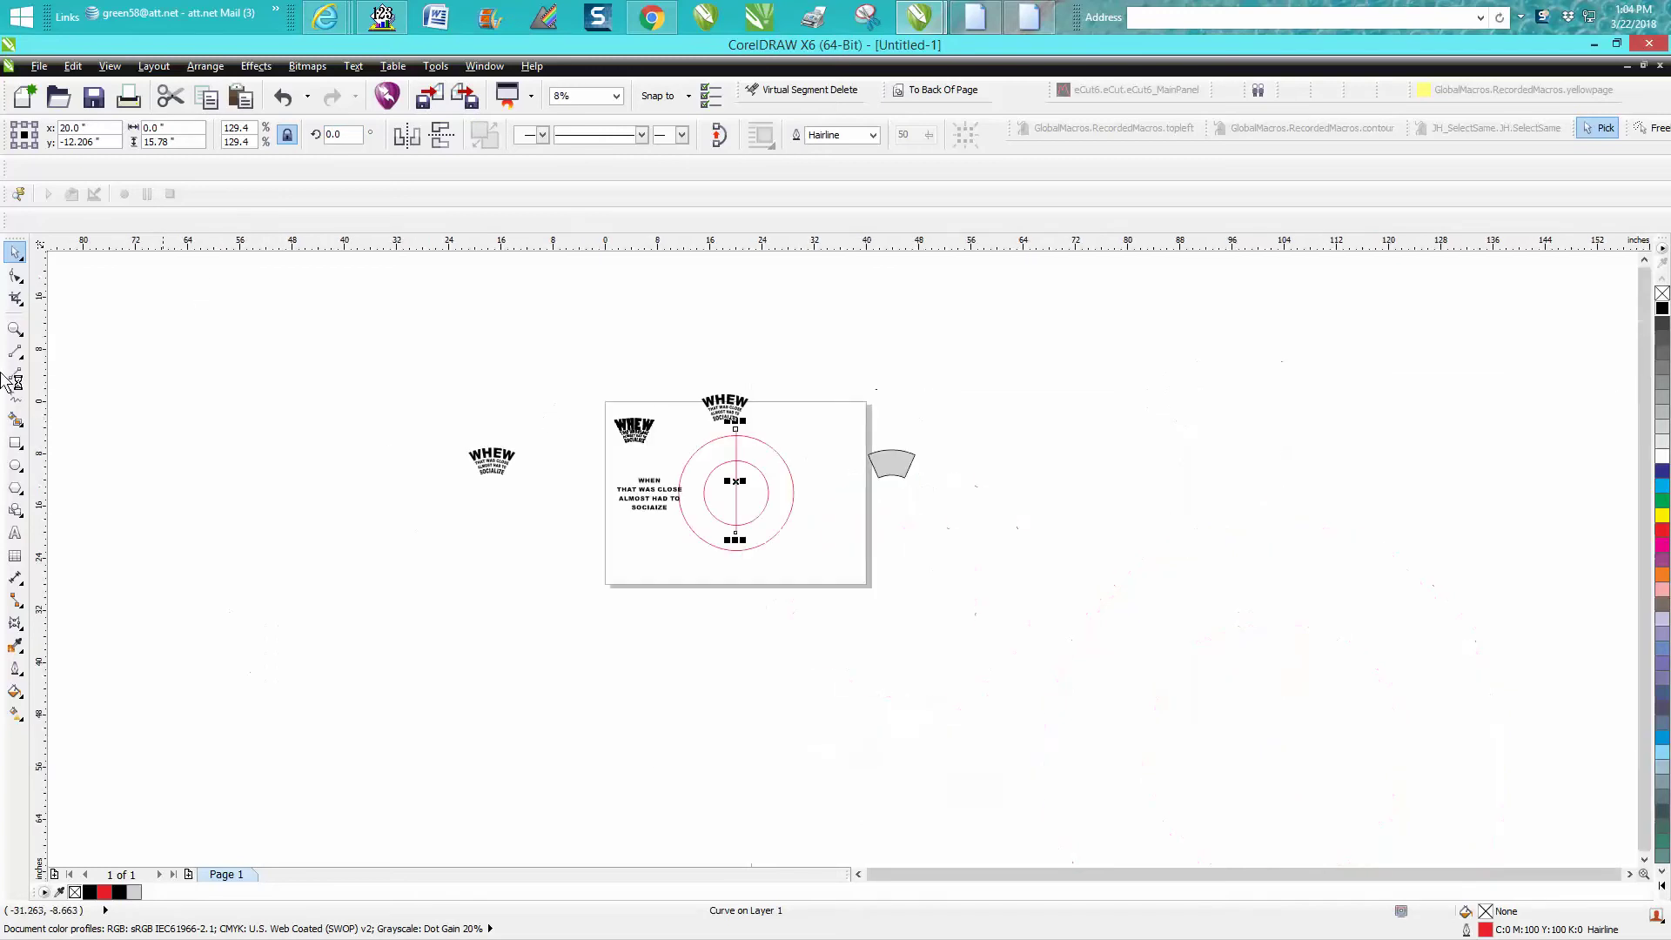
click(15, 328)
drag(618, 380, 929, 604)
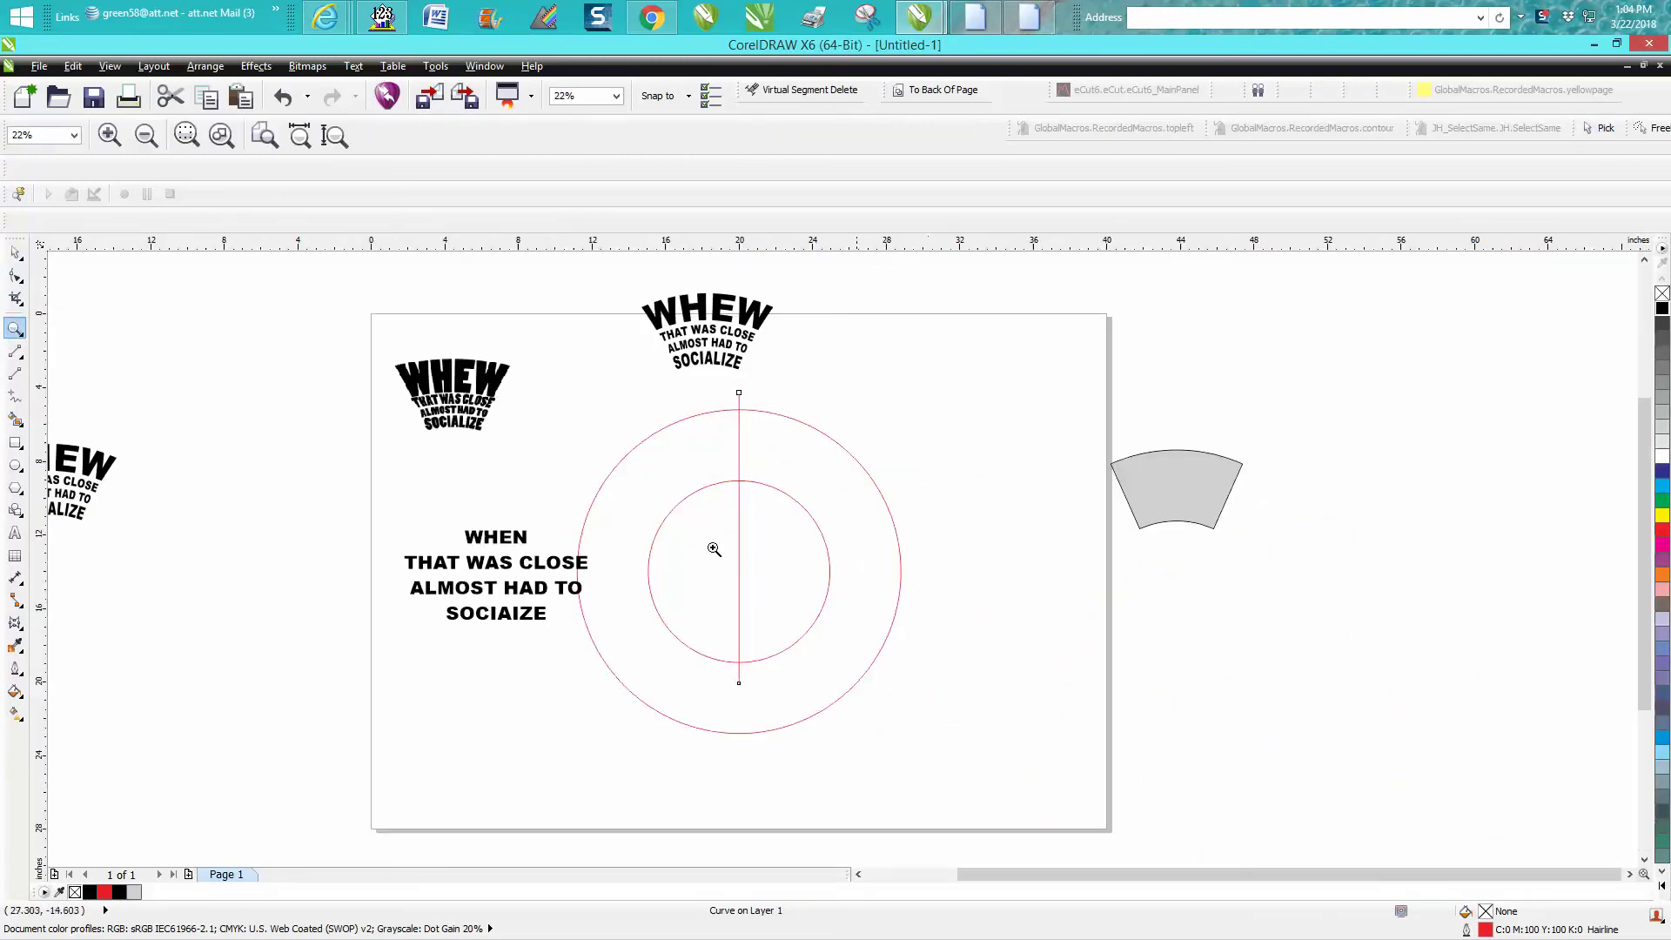
click(15, 252)
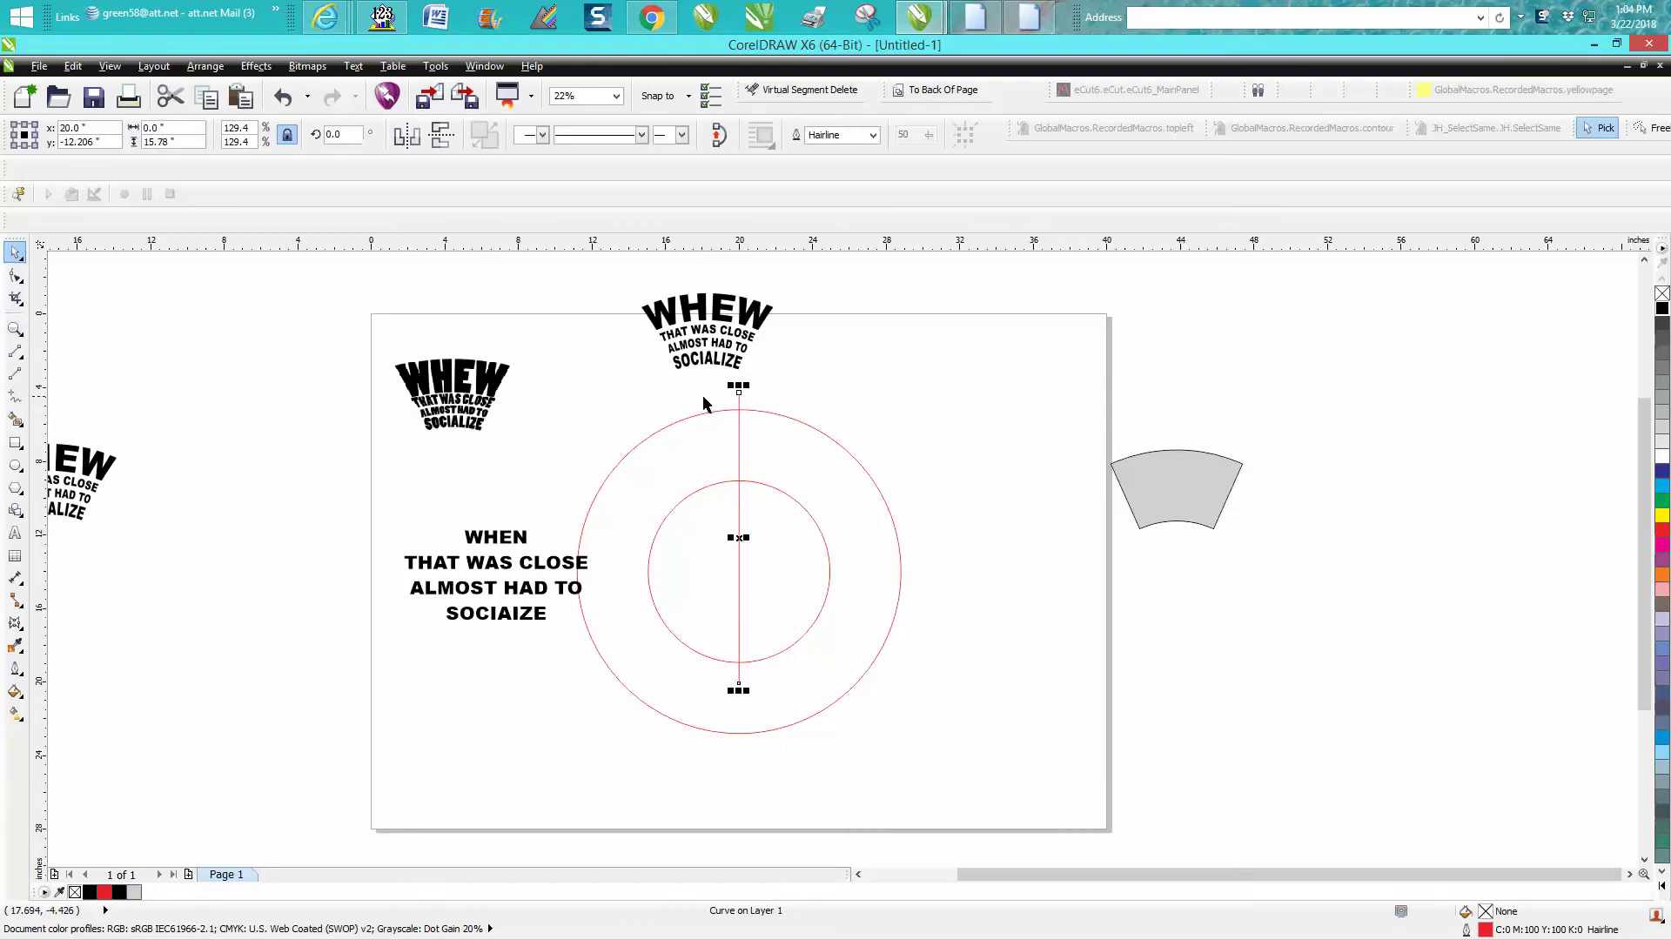
click(740, 538)
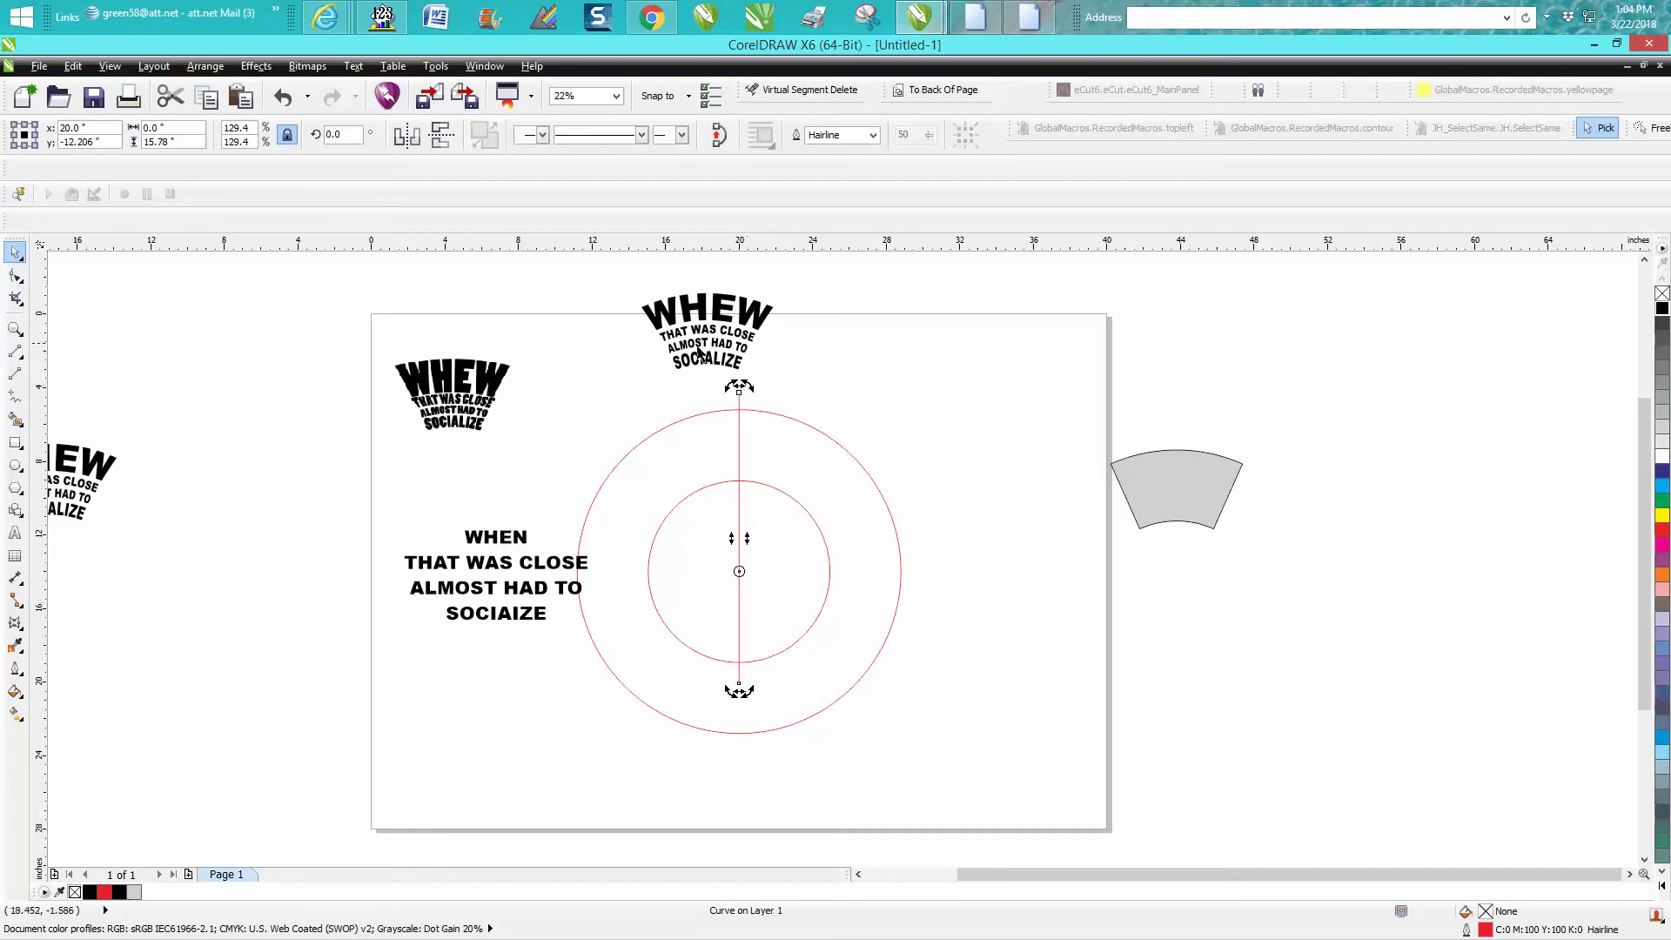
drag(479, 394, 757, 440)
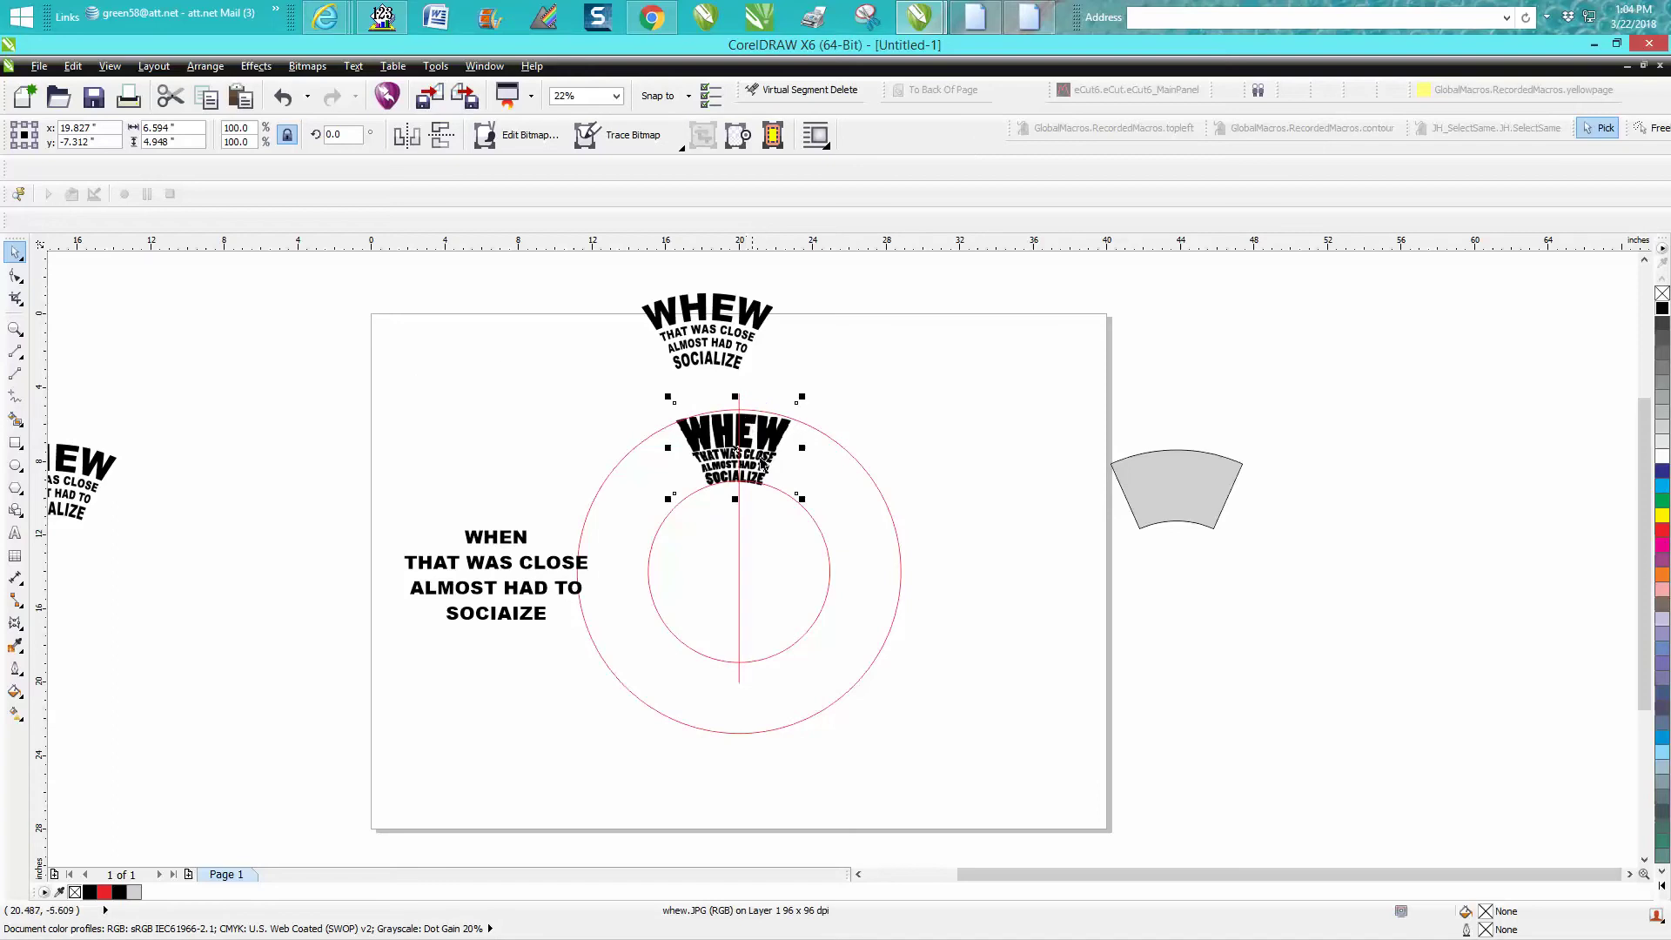
Centre the whew bitmap on the rings, undo an accidental circle shift, and raise the bitmap straight up
key(p)
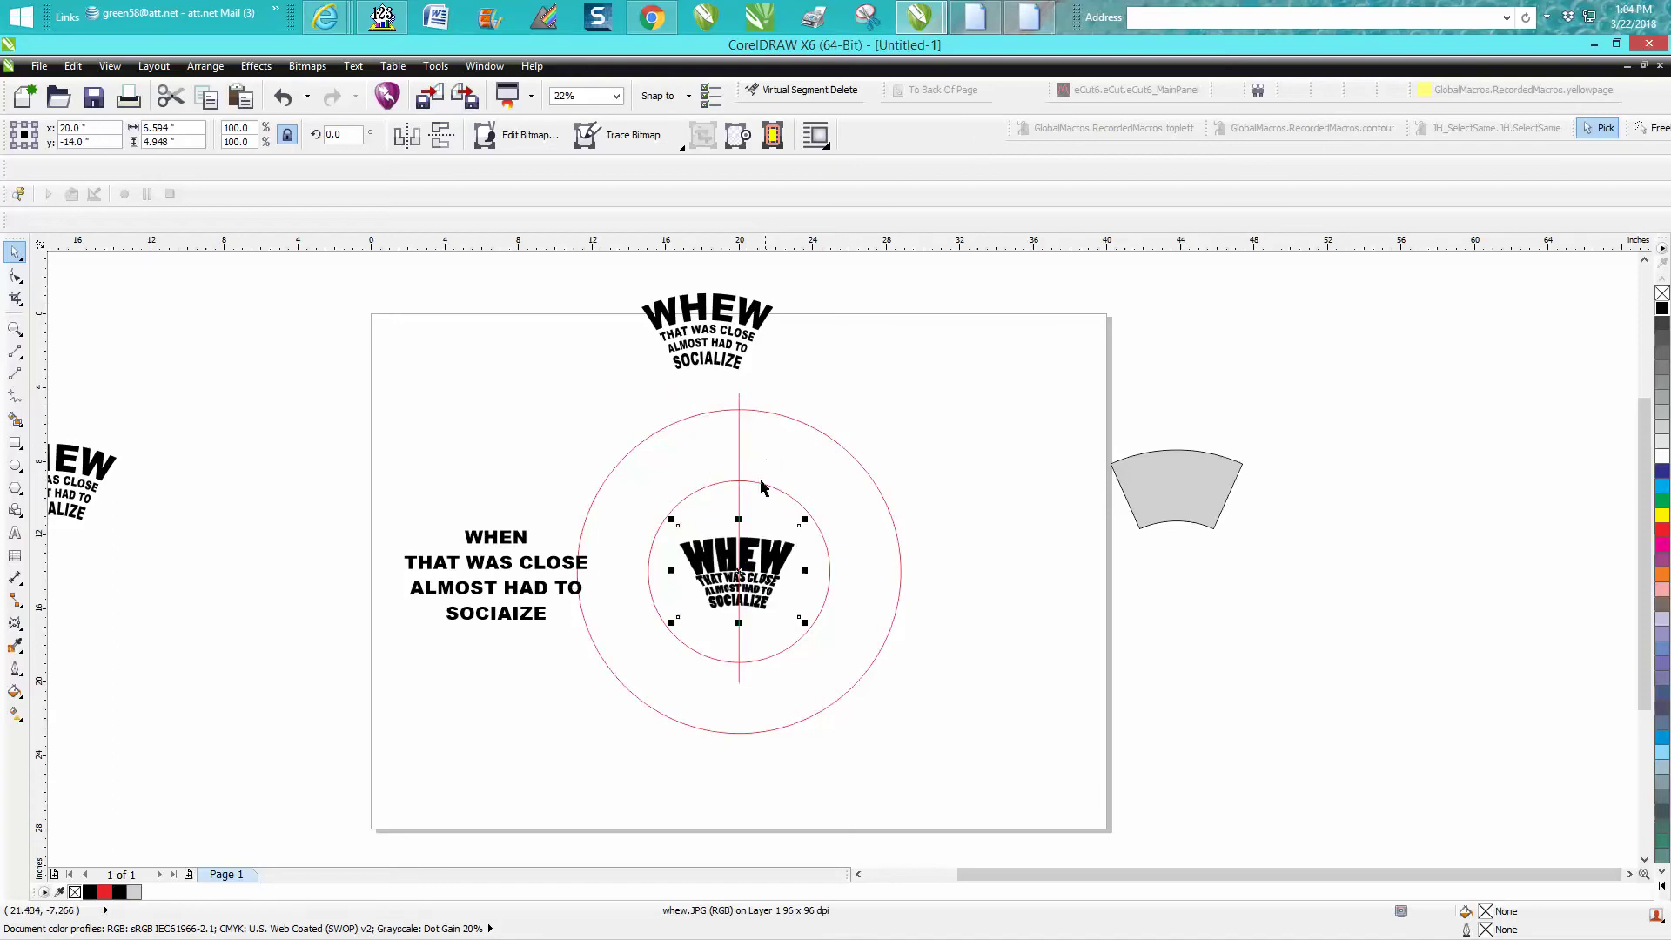
alt+click(745, 576)
drag(745, 576, 740, 533)
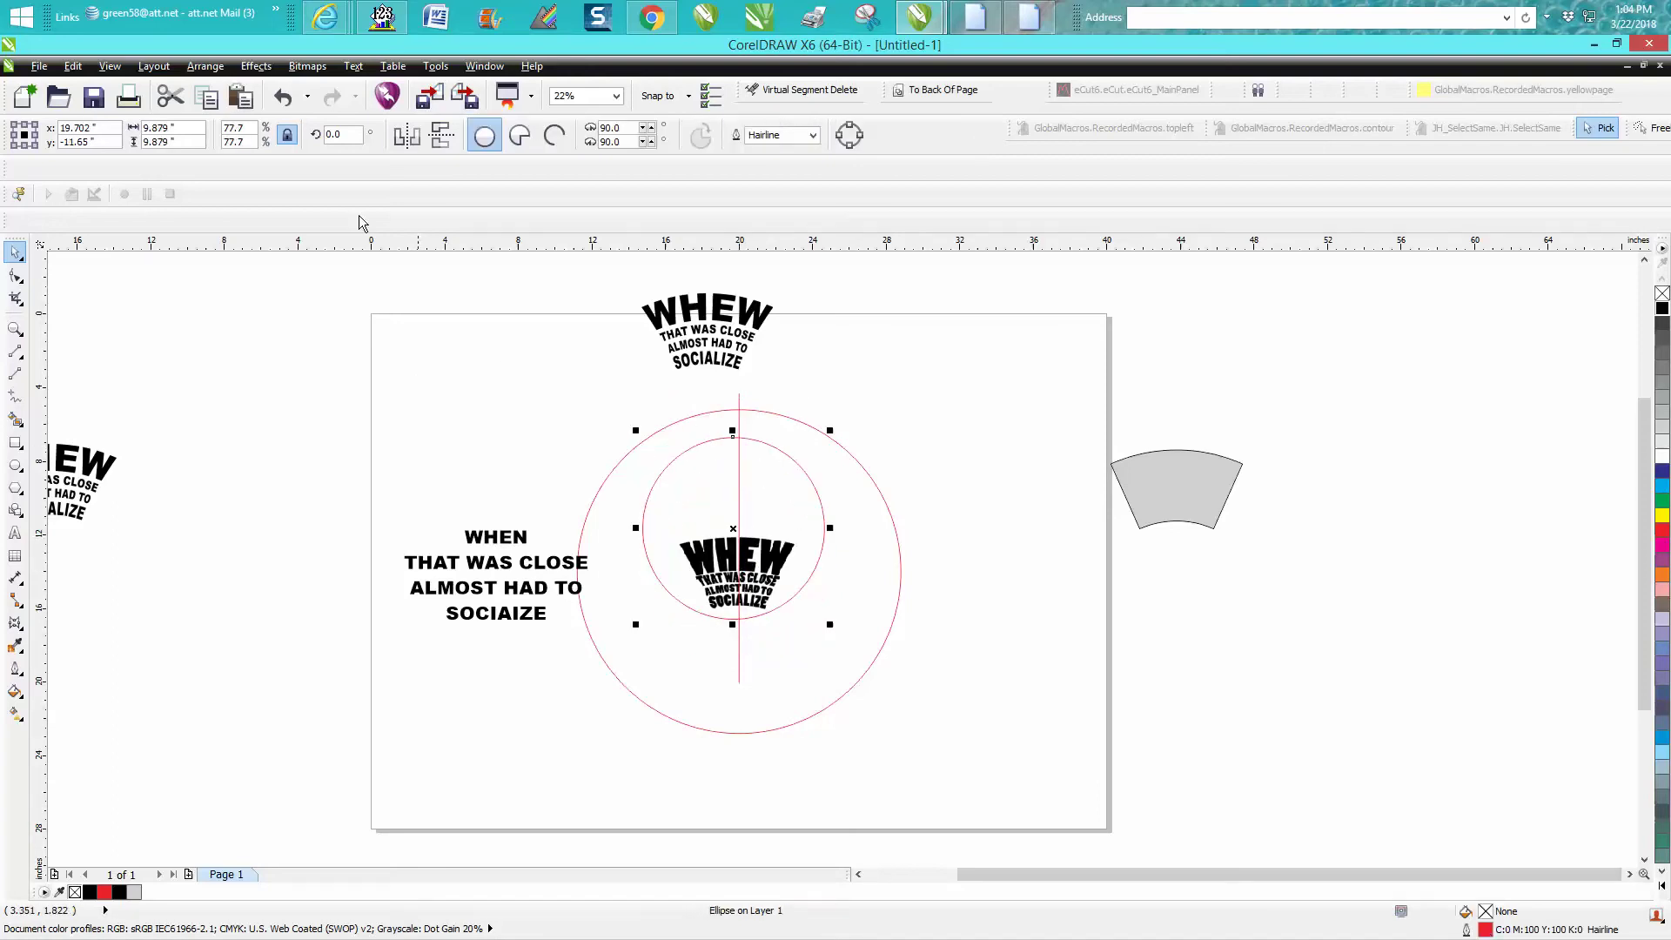
click(283, 98)
mouse_move(930, 448)
mouse_down()
mouse_move(870, 635)
mouse_move(665, 656)
mouse_up()
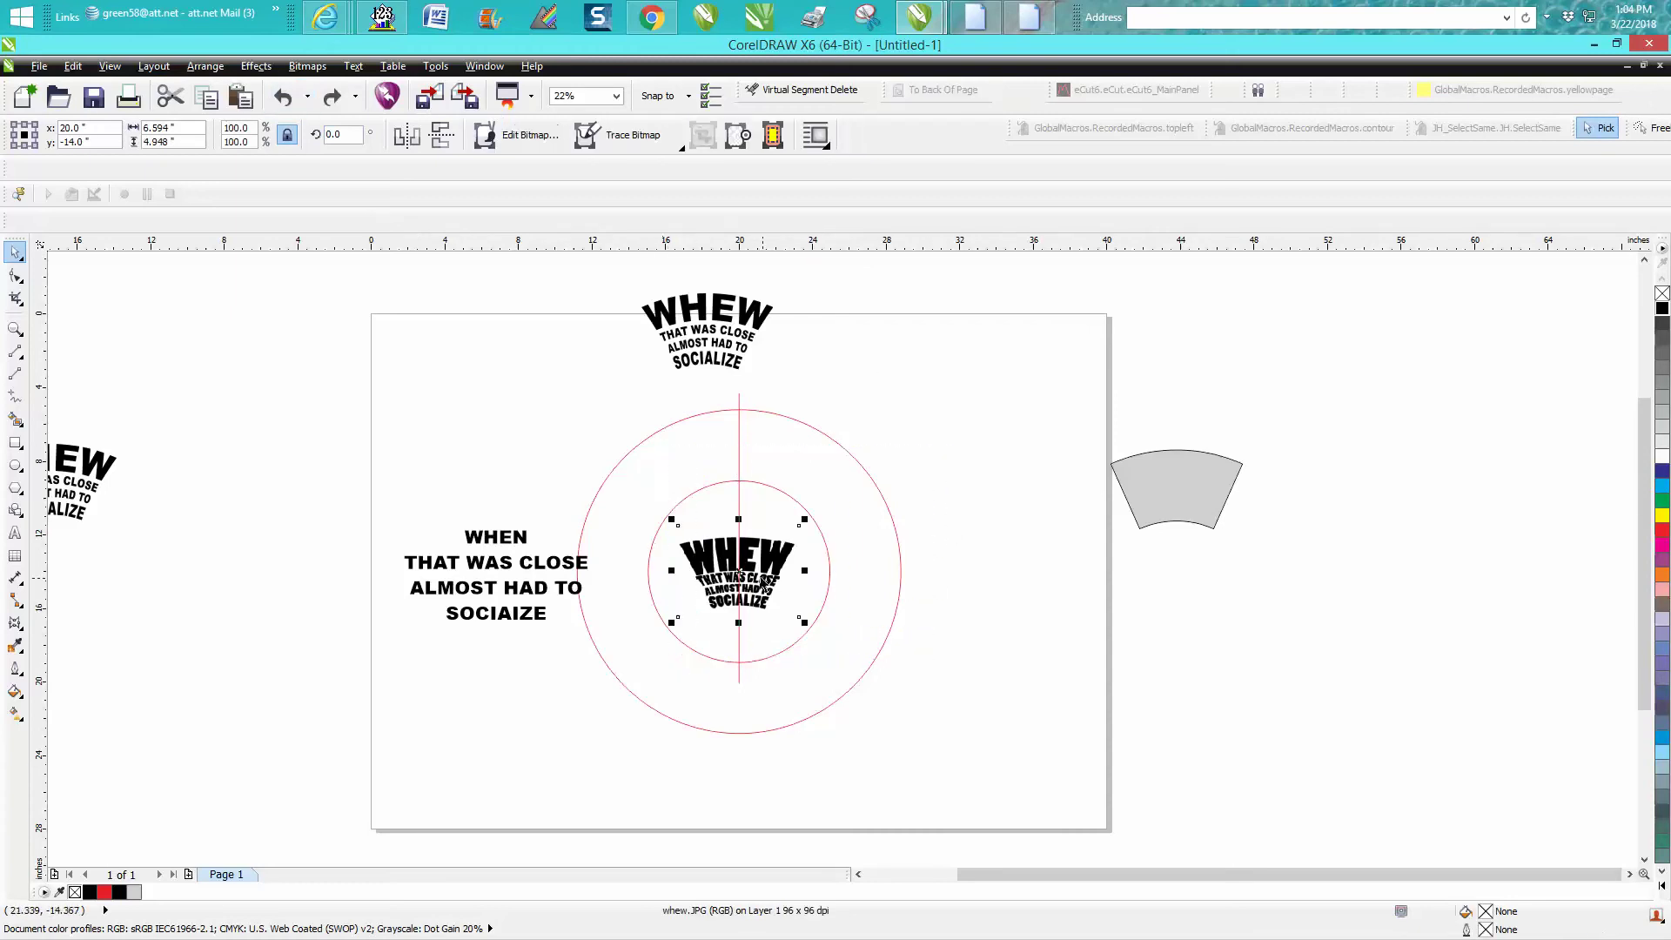
drag(746, 570, 741, 444)
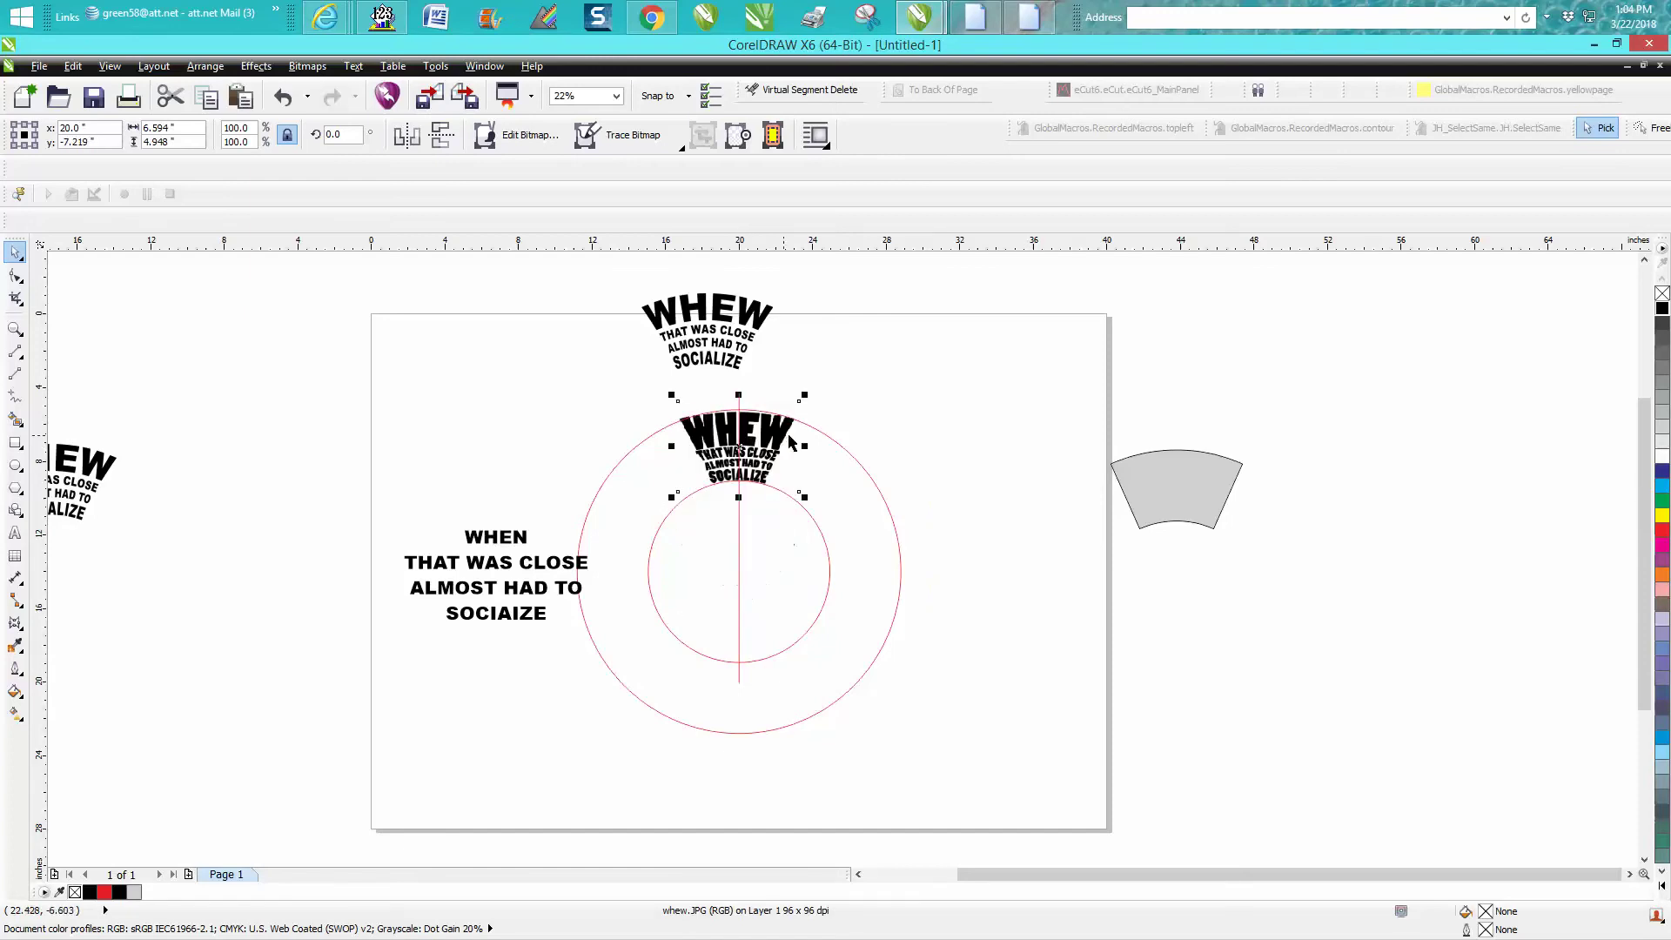
click(738, 526)
Rotate the vertical line to 24°
click(740, 532)
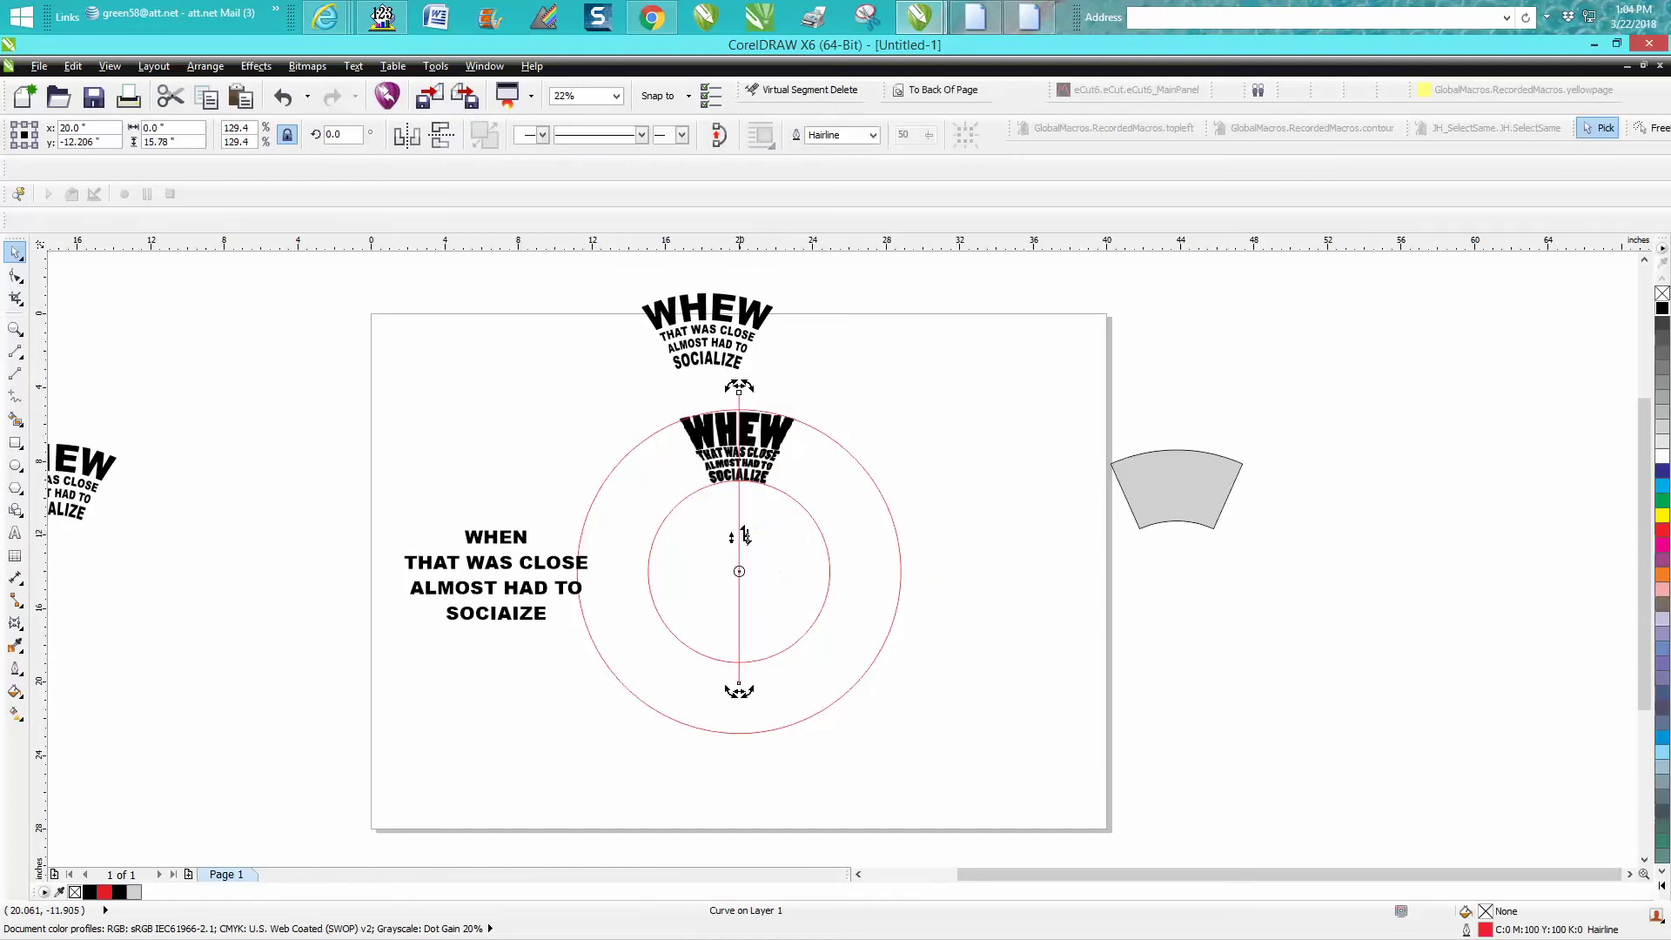
drag(739, 386, 677, 398)
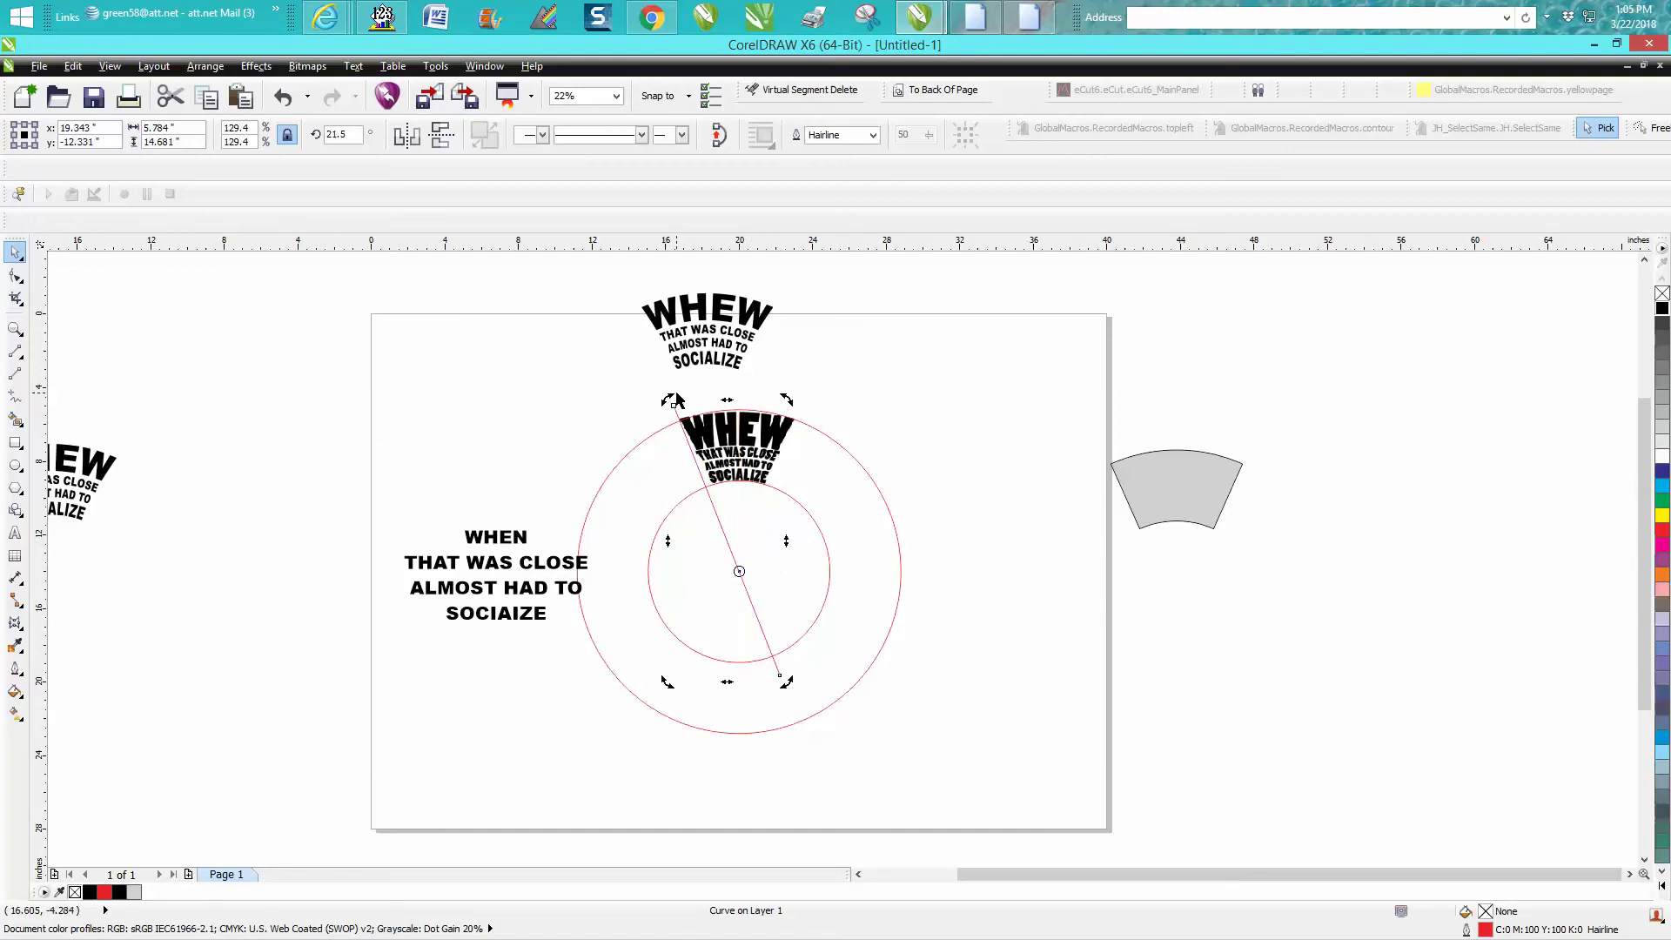
click(360, 138)
text(24)
key(Return)
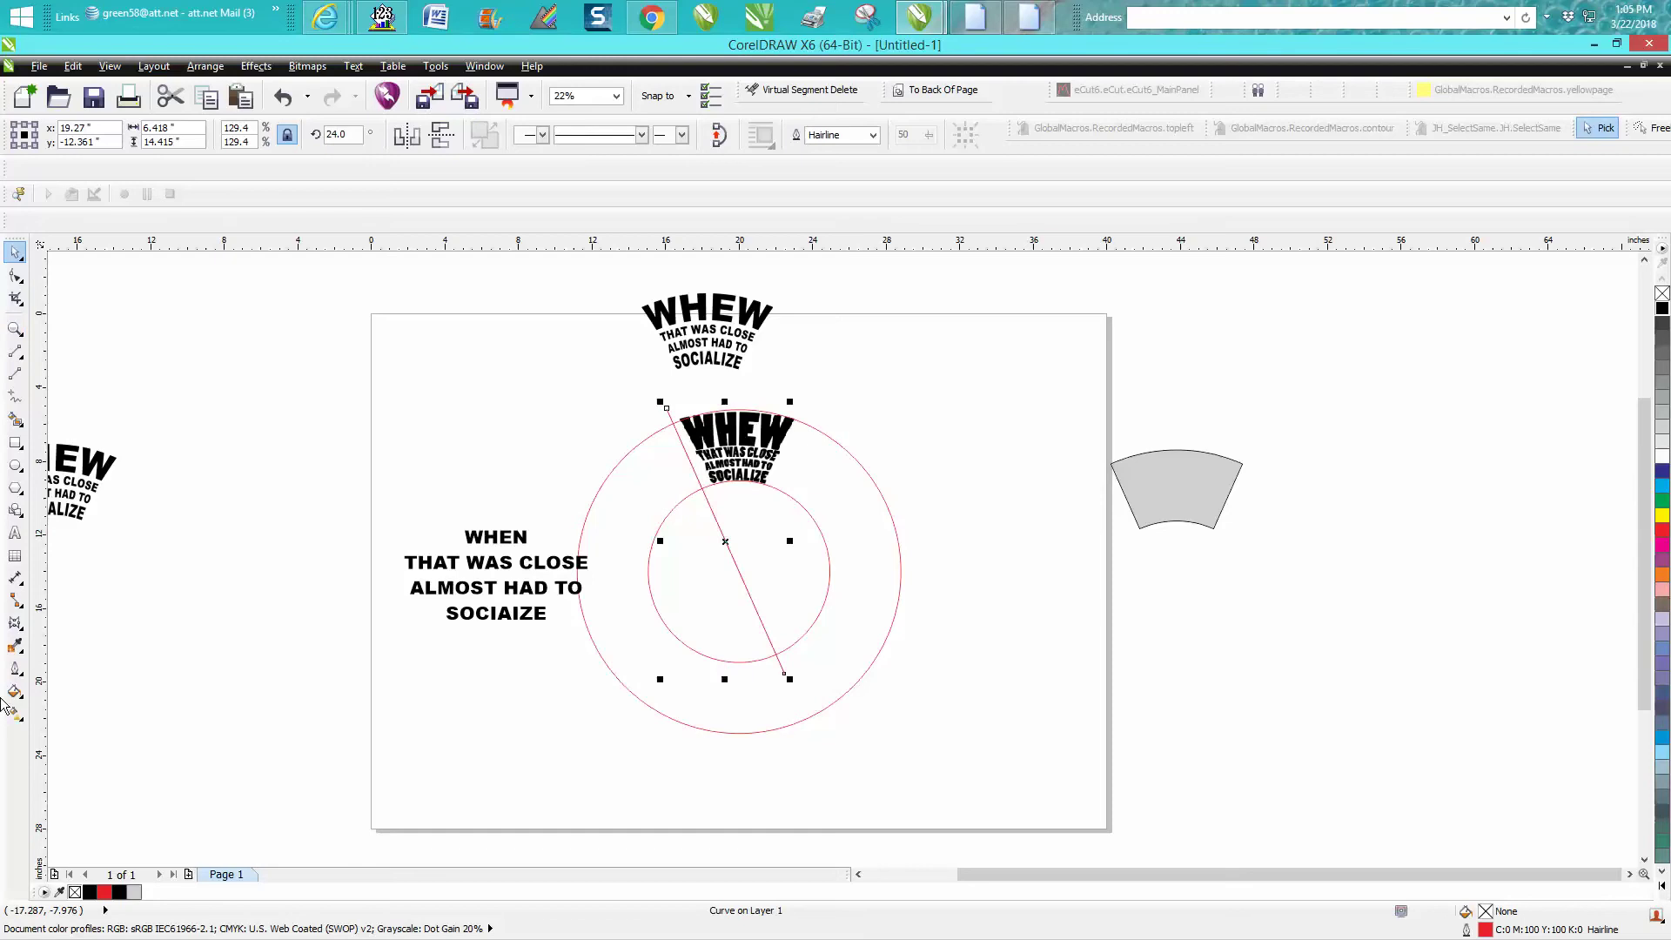
Rotate a copy of the line to 336° on the opposite side
click(731, 549)
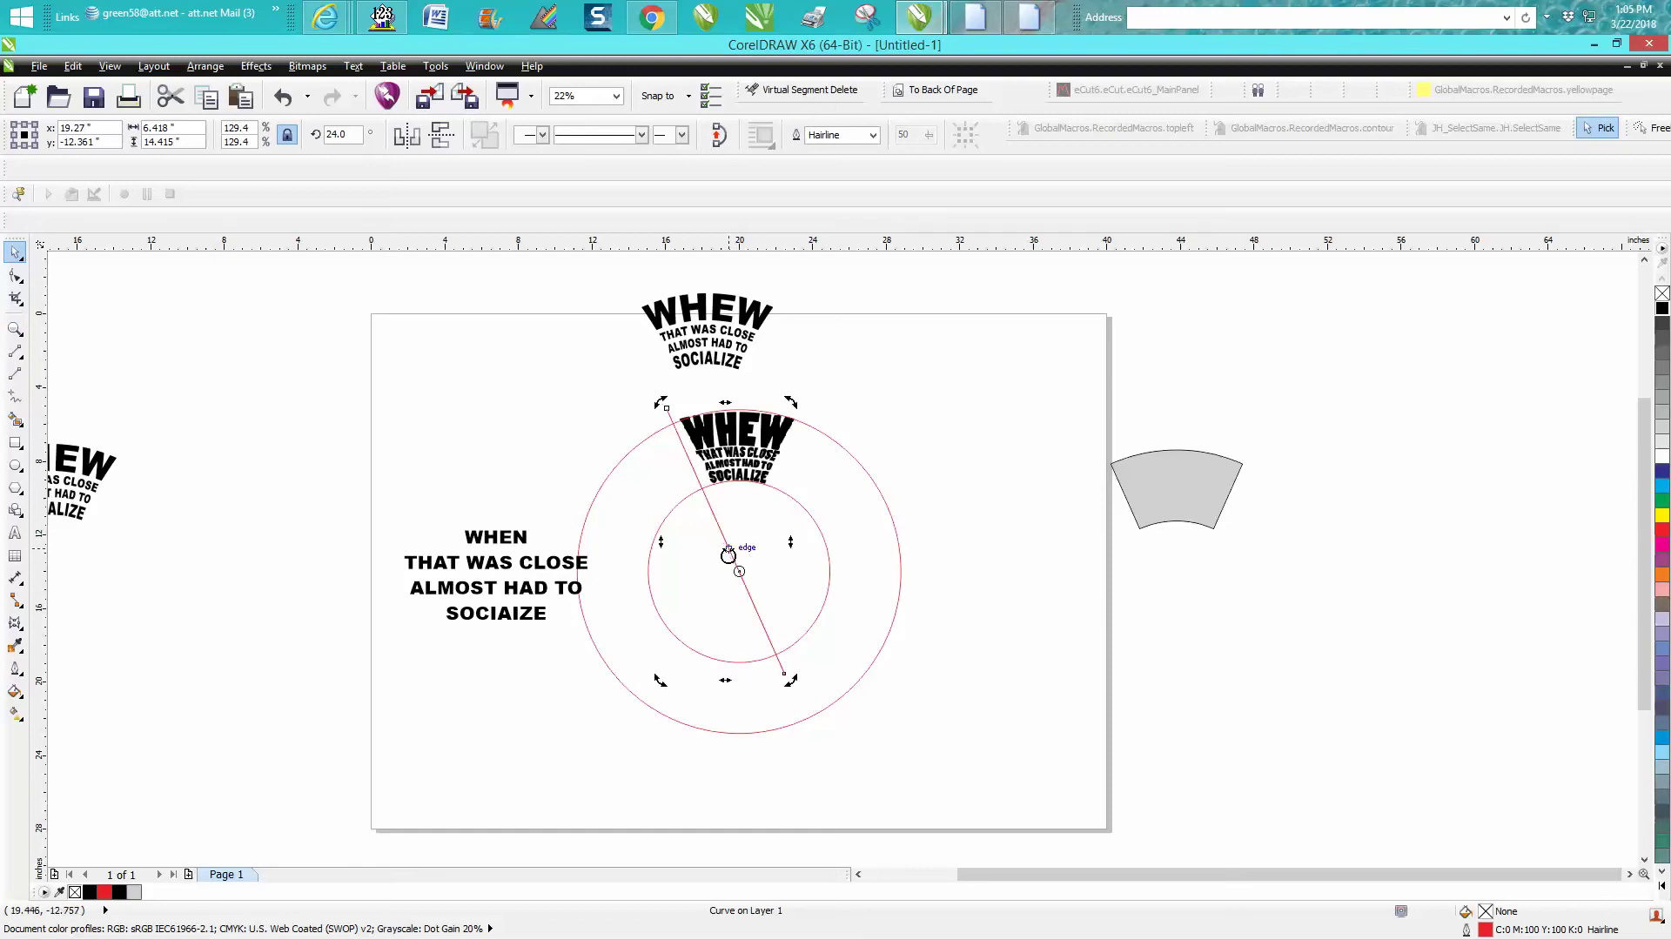
drag(664, 405, 797, 407)
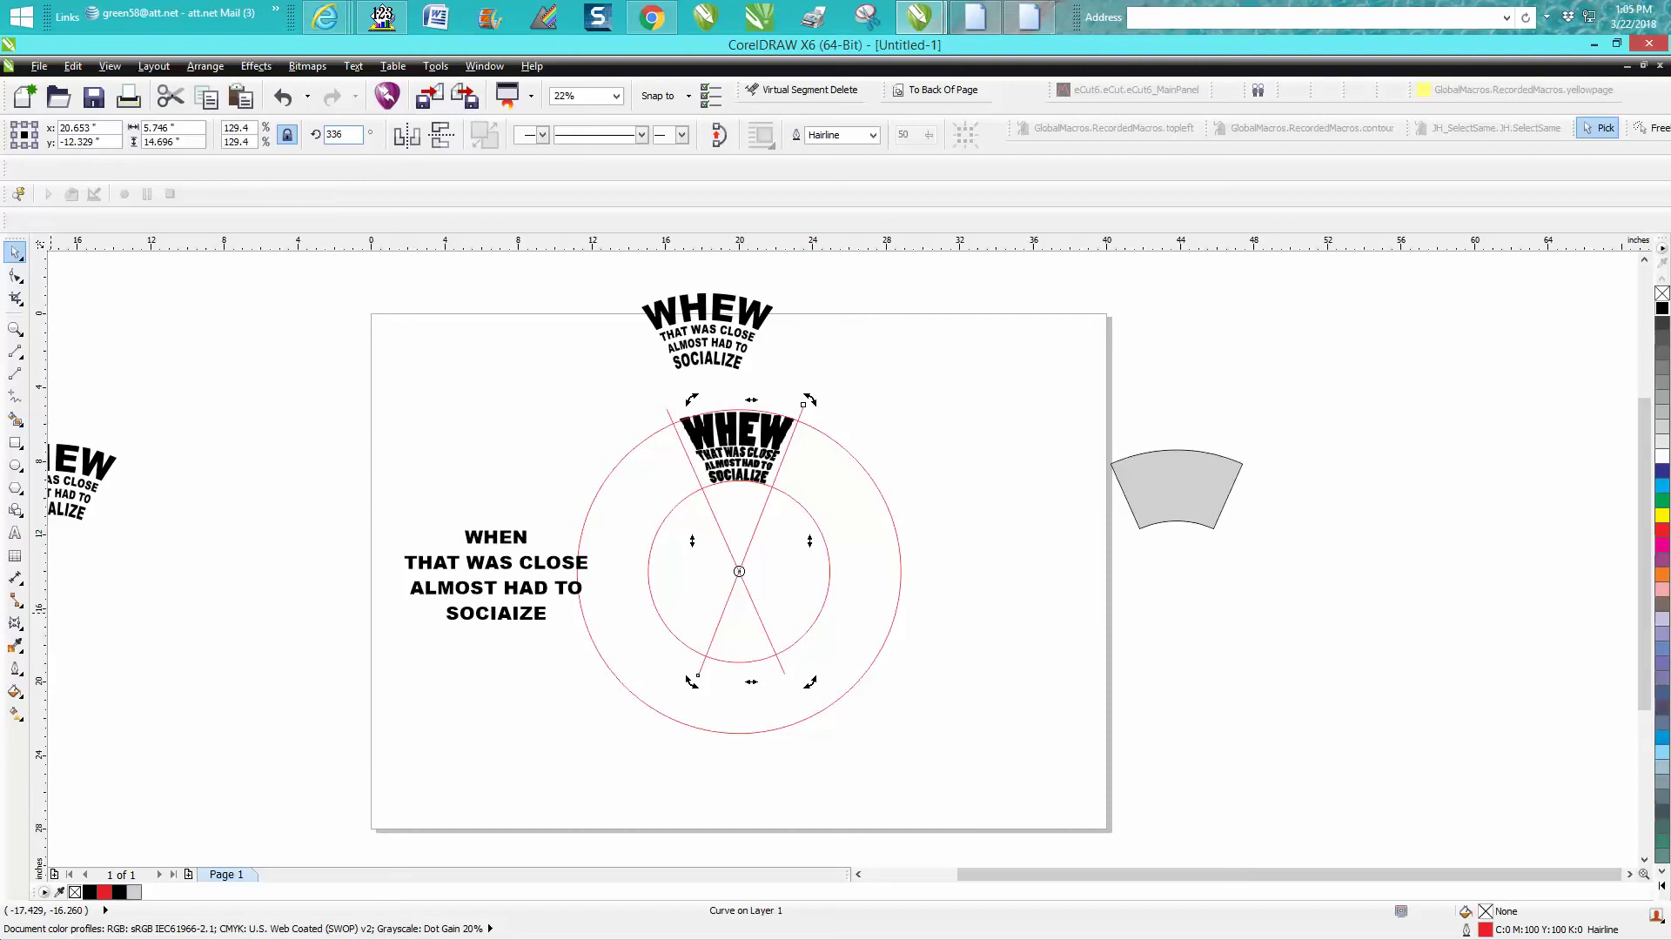
key(Return)
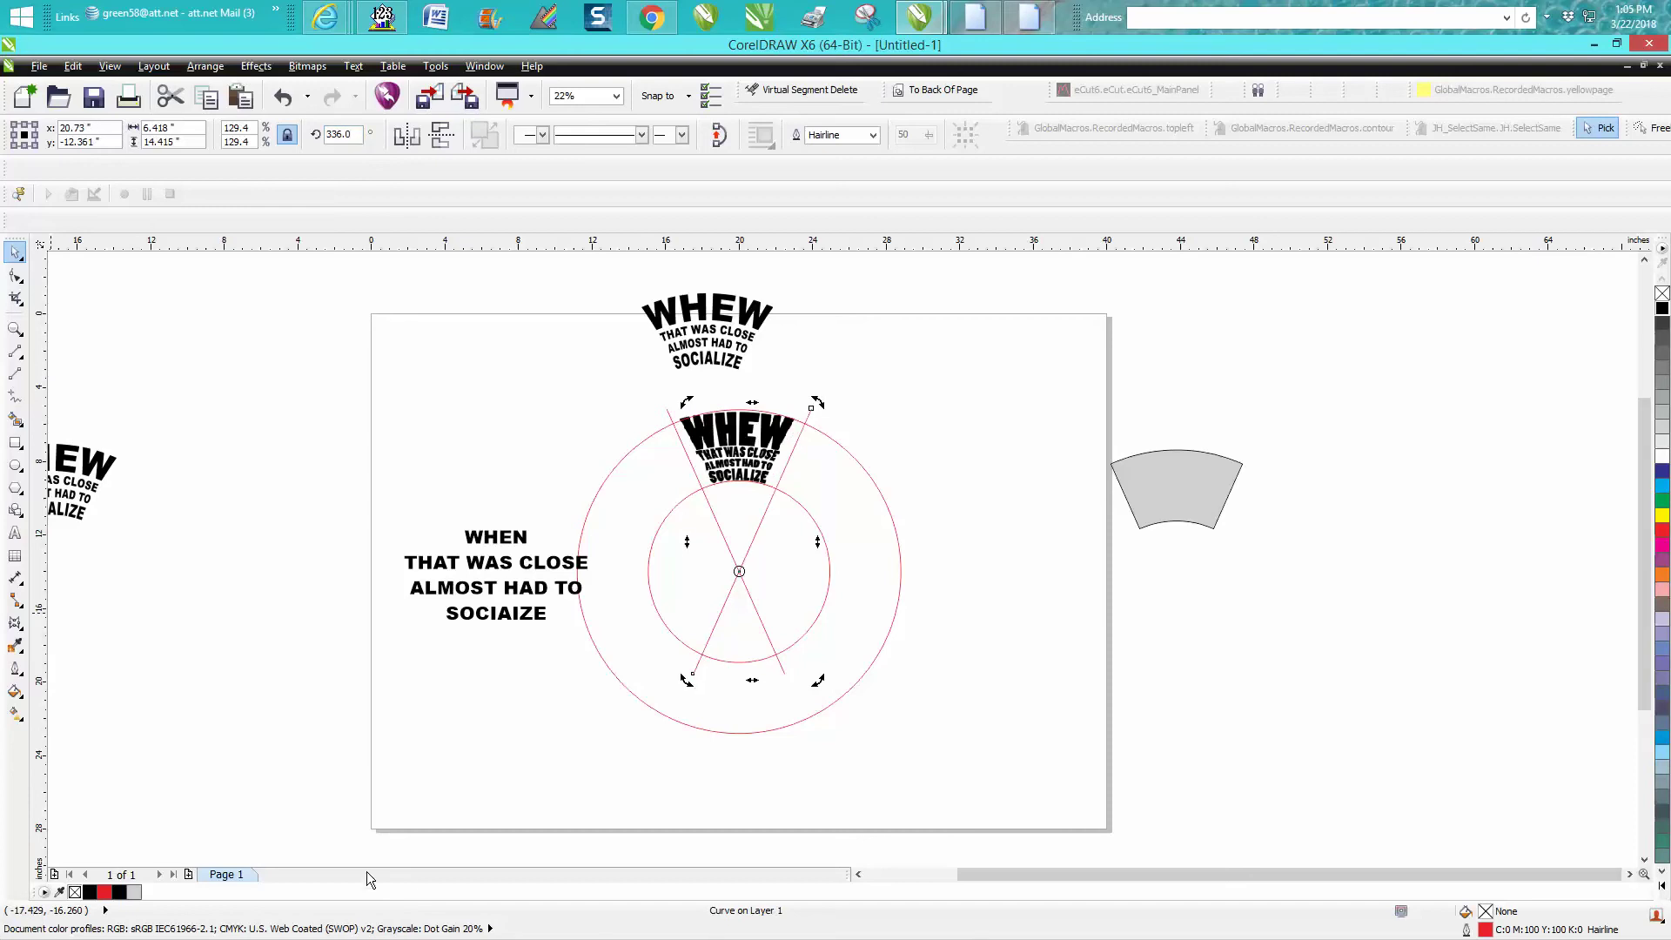
Move the whew bitmap out of the wedge to the page's upper left
click(354, 305)
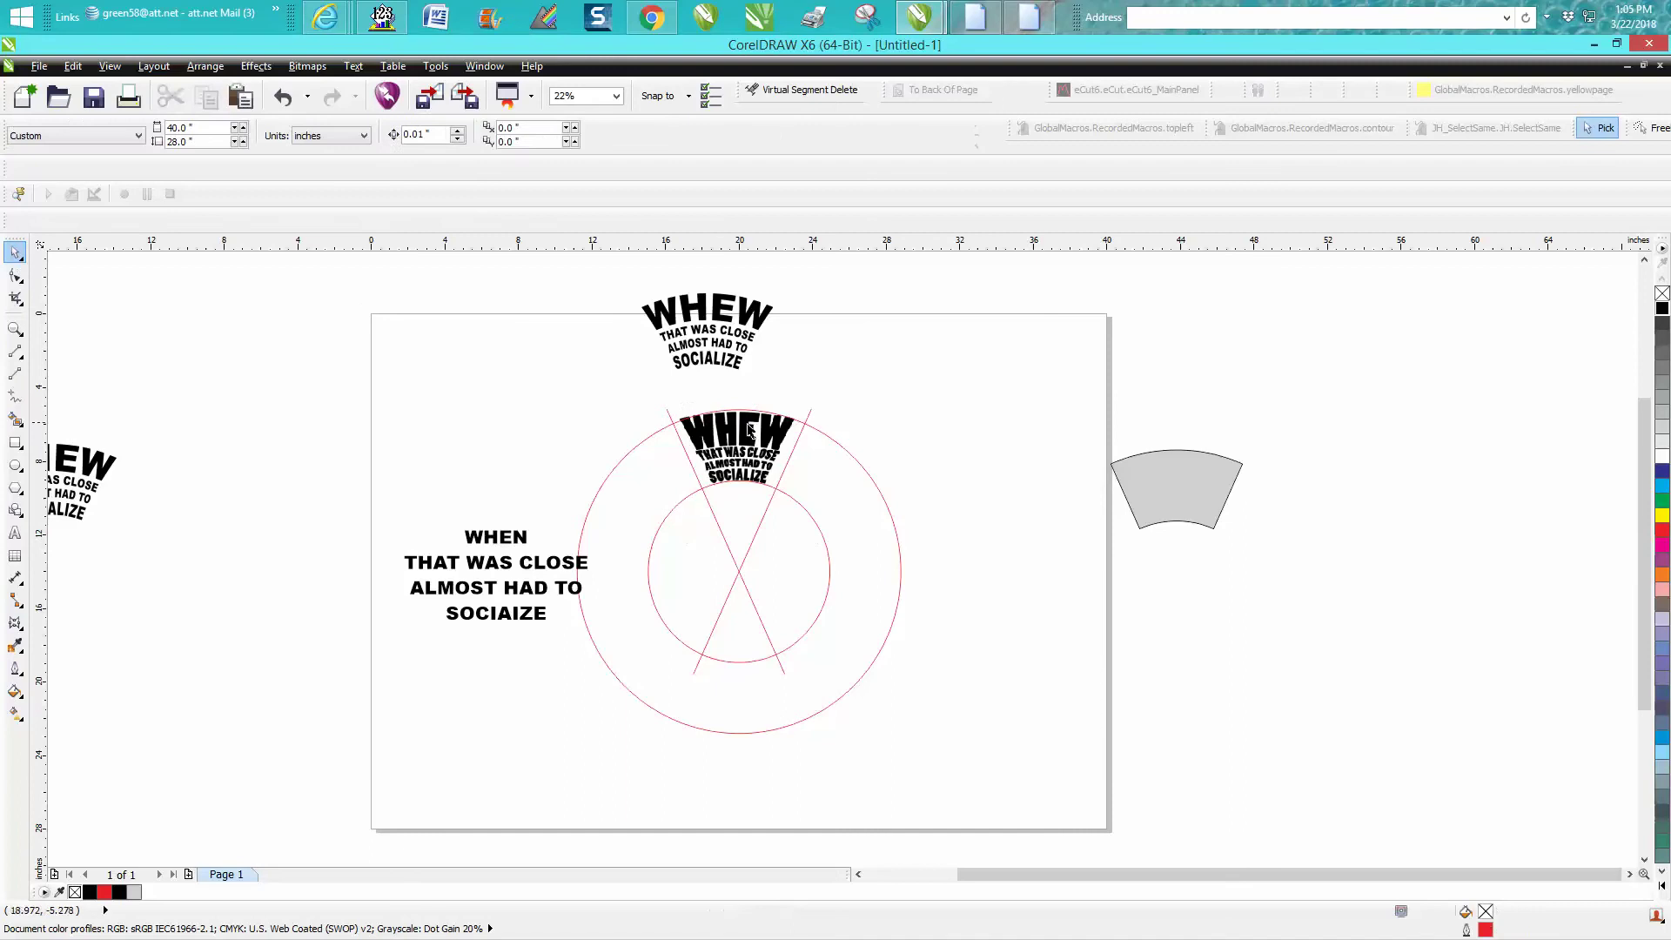
click(738, 411)
drag(831, 379, 666, 512)
drag(732, 444, 520, 383)
Fill the wedge between the arcs and guide lines grey and move it to the upper right
click(15, 419)
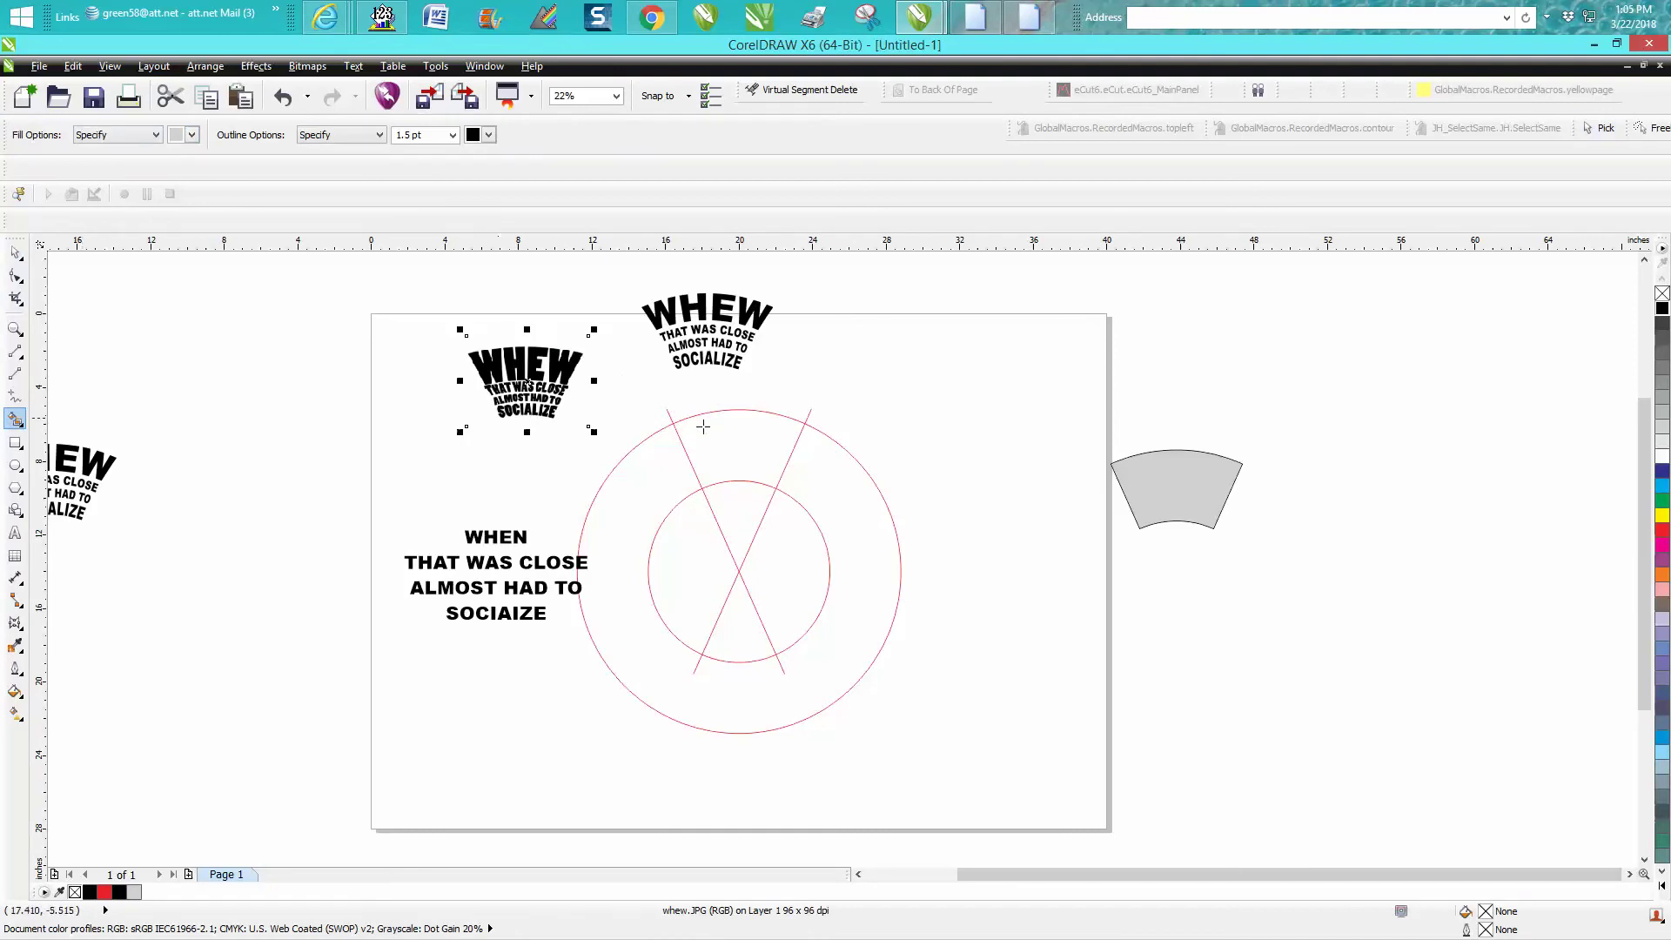
click(738, 452)
click(15, 252)
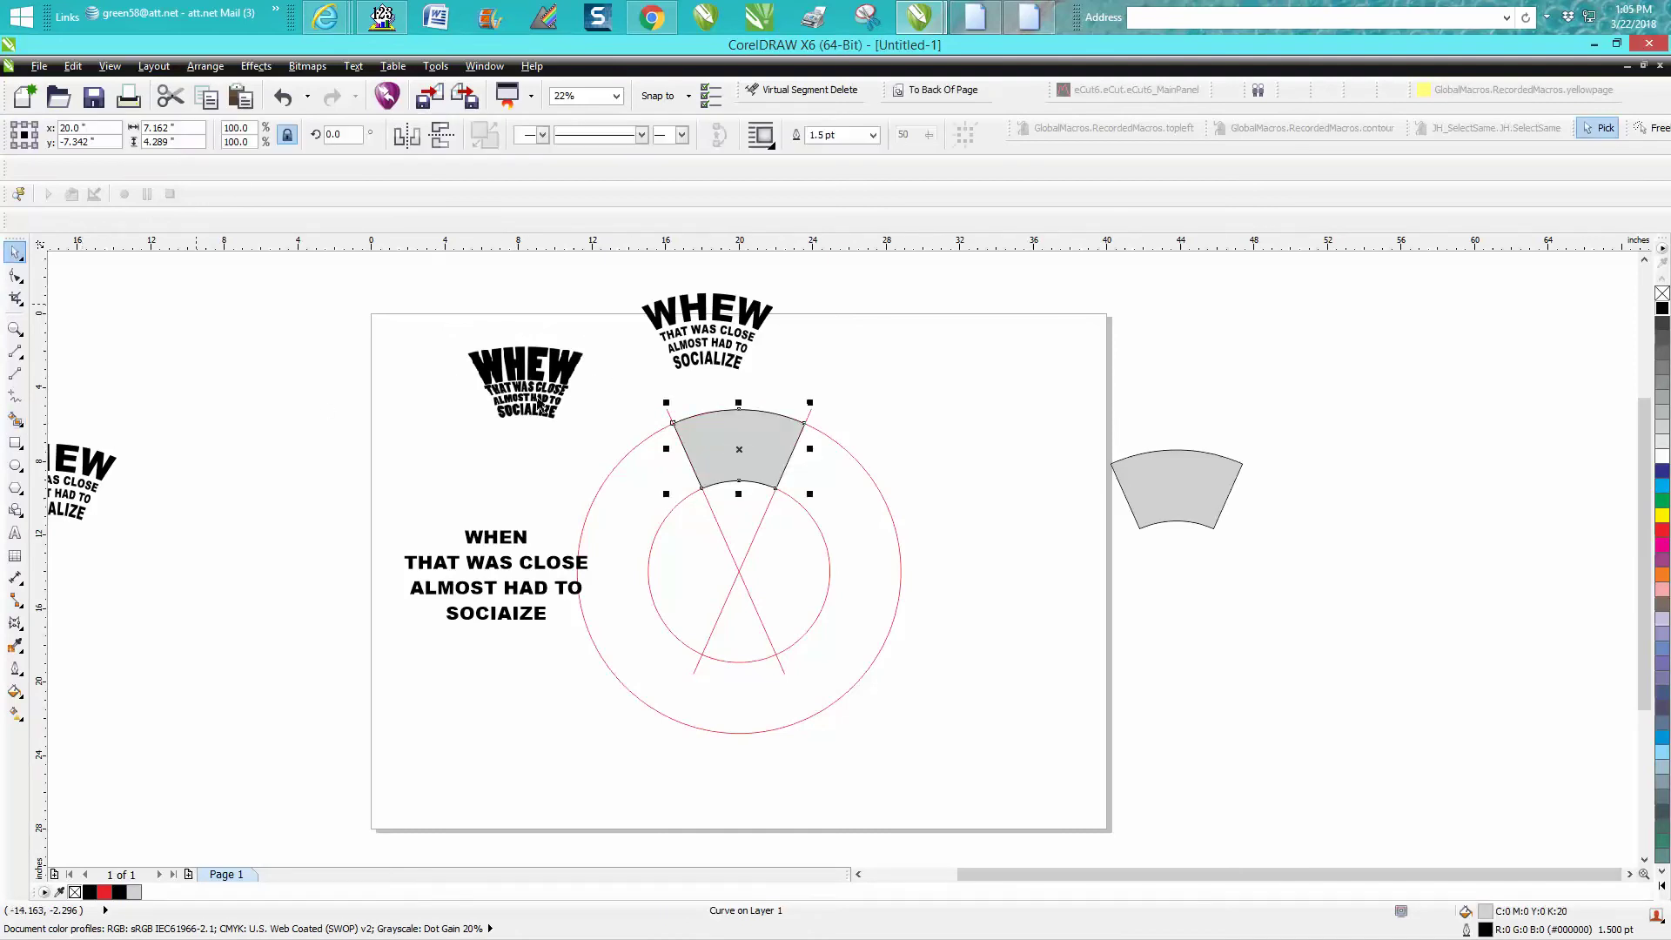
drag(738, 448, 973, 385)
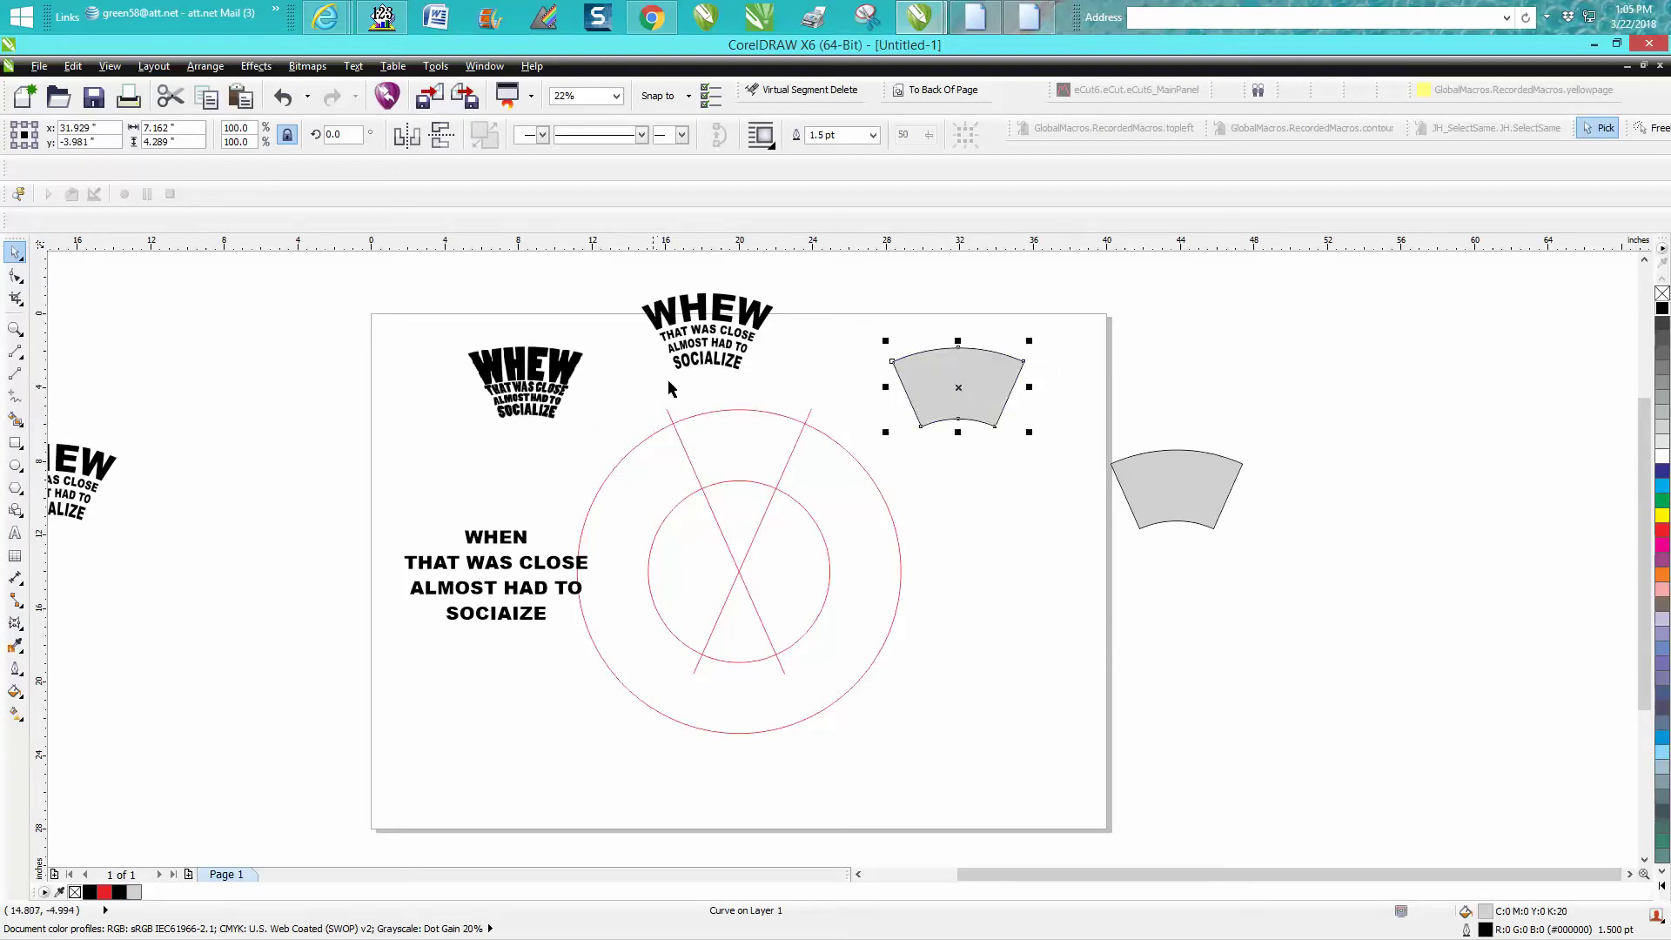
click(499, 570)
Place the WHEW image beside the text block, zoom in, and break the text into separate lines
drag(531, 611, 513, 523)
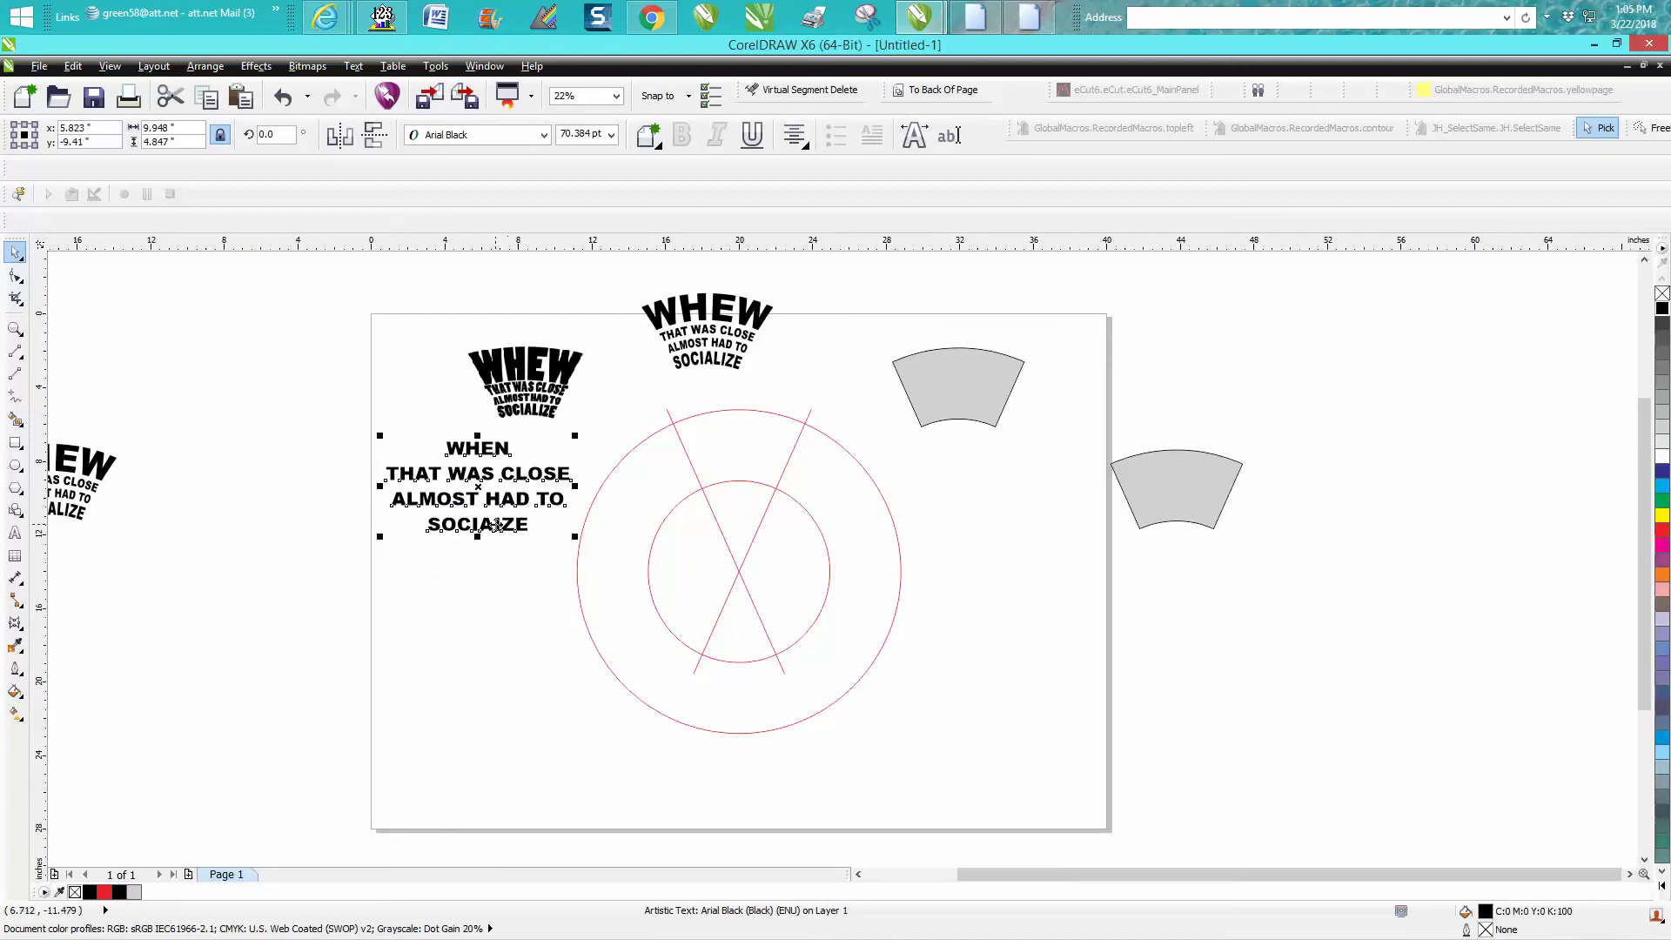
drag(516, 376, 303, 473)
click(15, 329)
drag(269, 384, 697, 588)
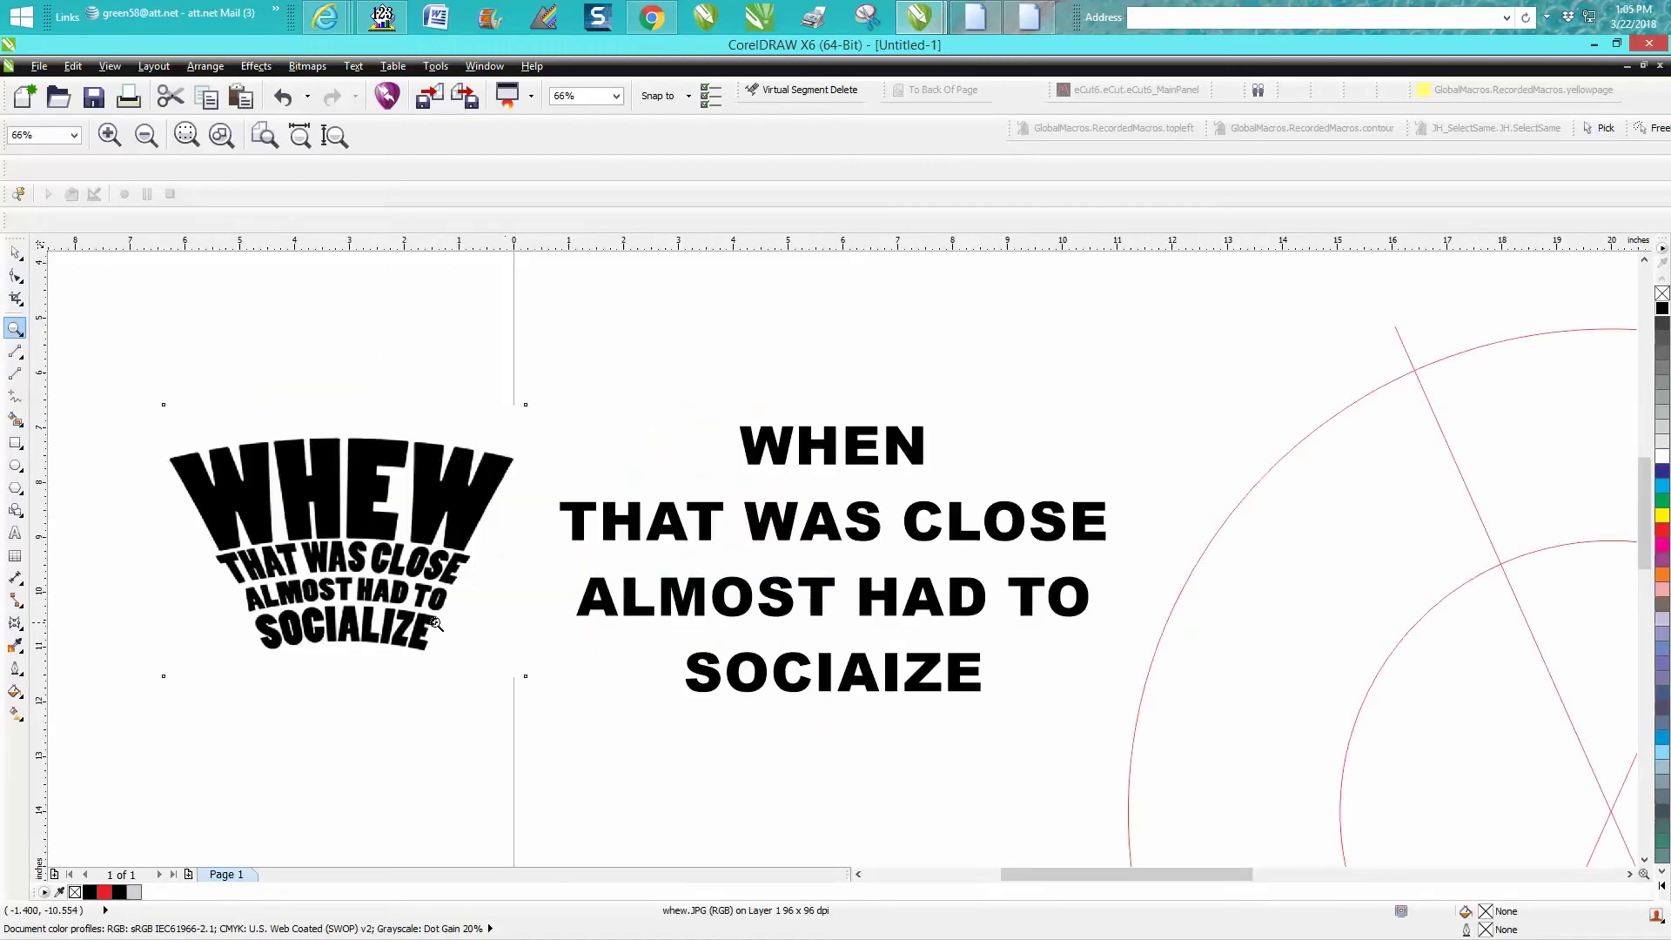
click(17, 251)
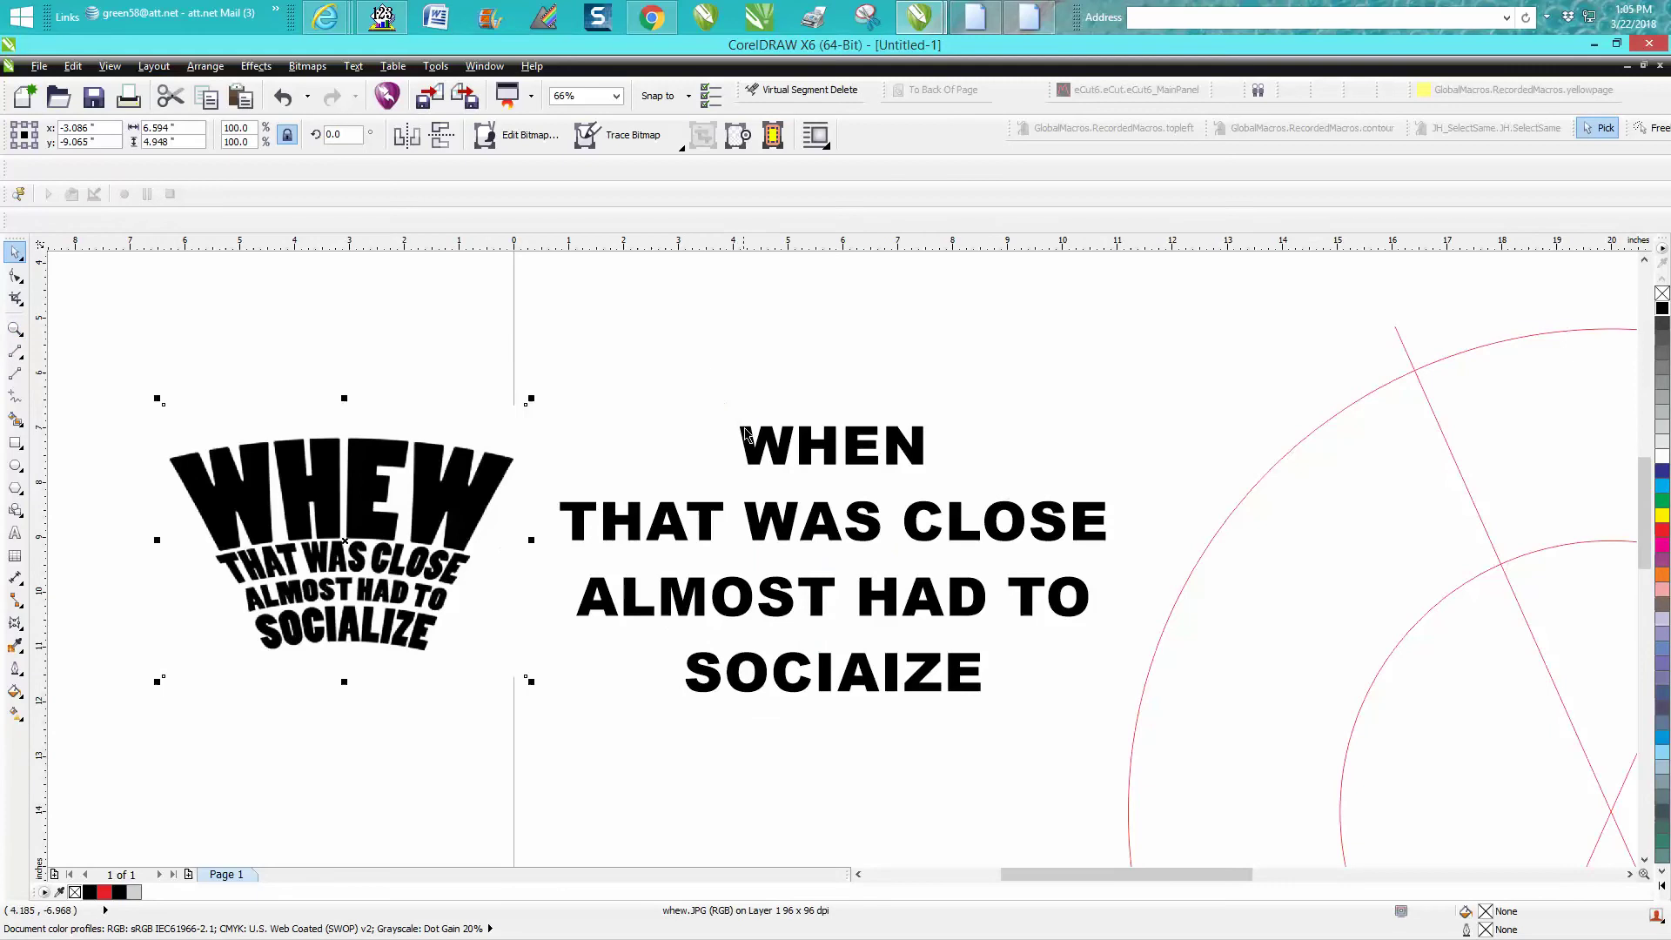
click(751, 433)
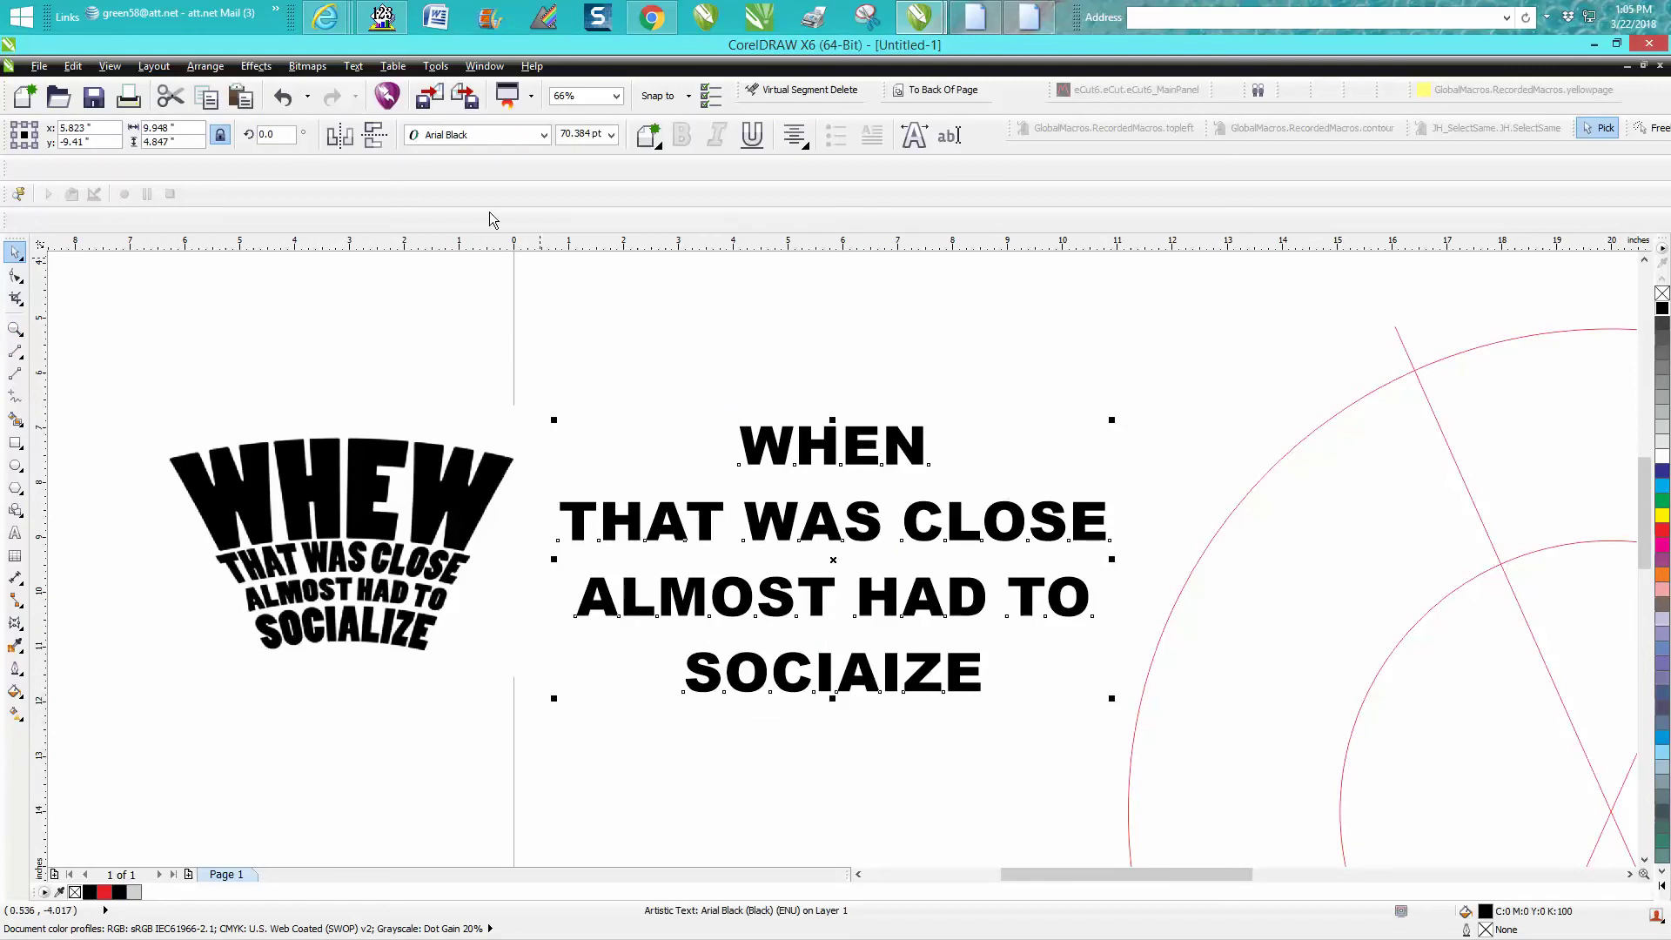
key(ctrl+k)
Set WHEN to 150 pt and THAT WAS CLOSE to 48 pt, and add vertical guides at WHEN's edges
click(611, 134)
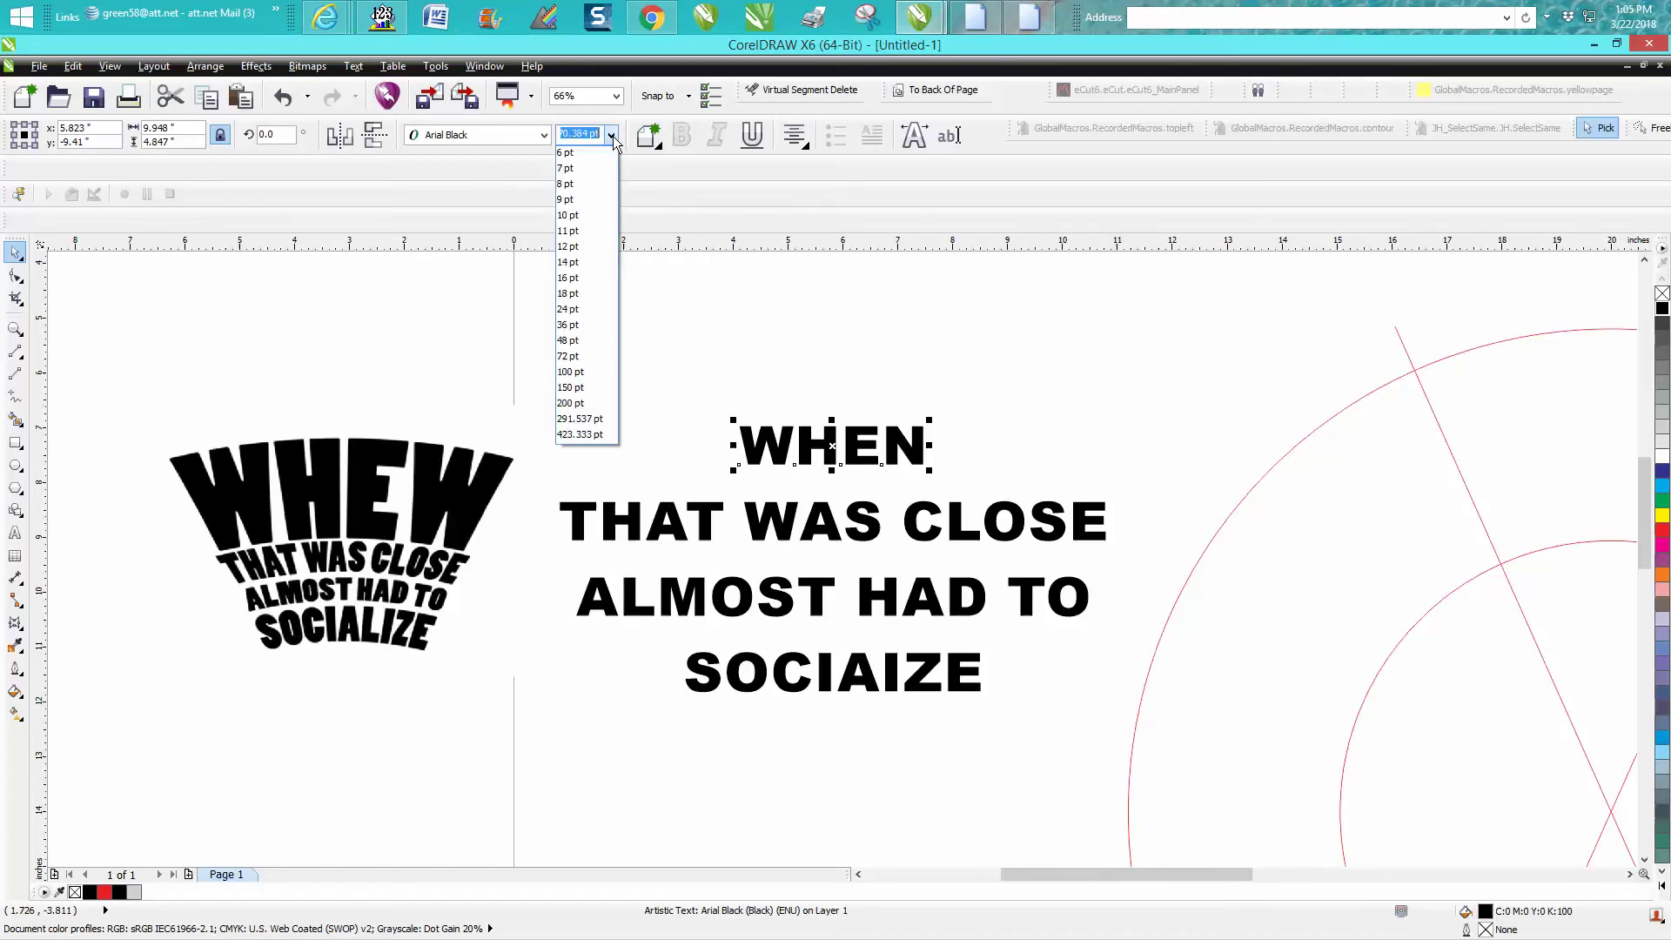
click(563, 387)
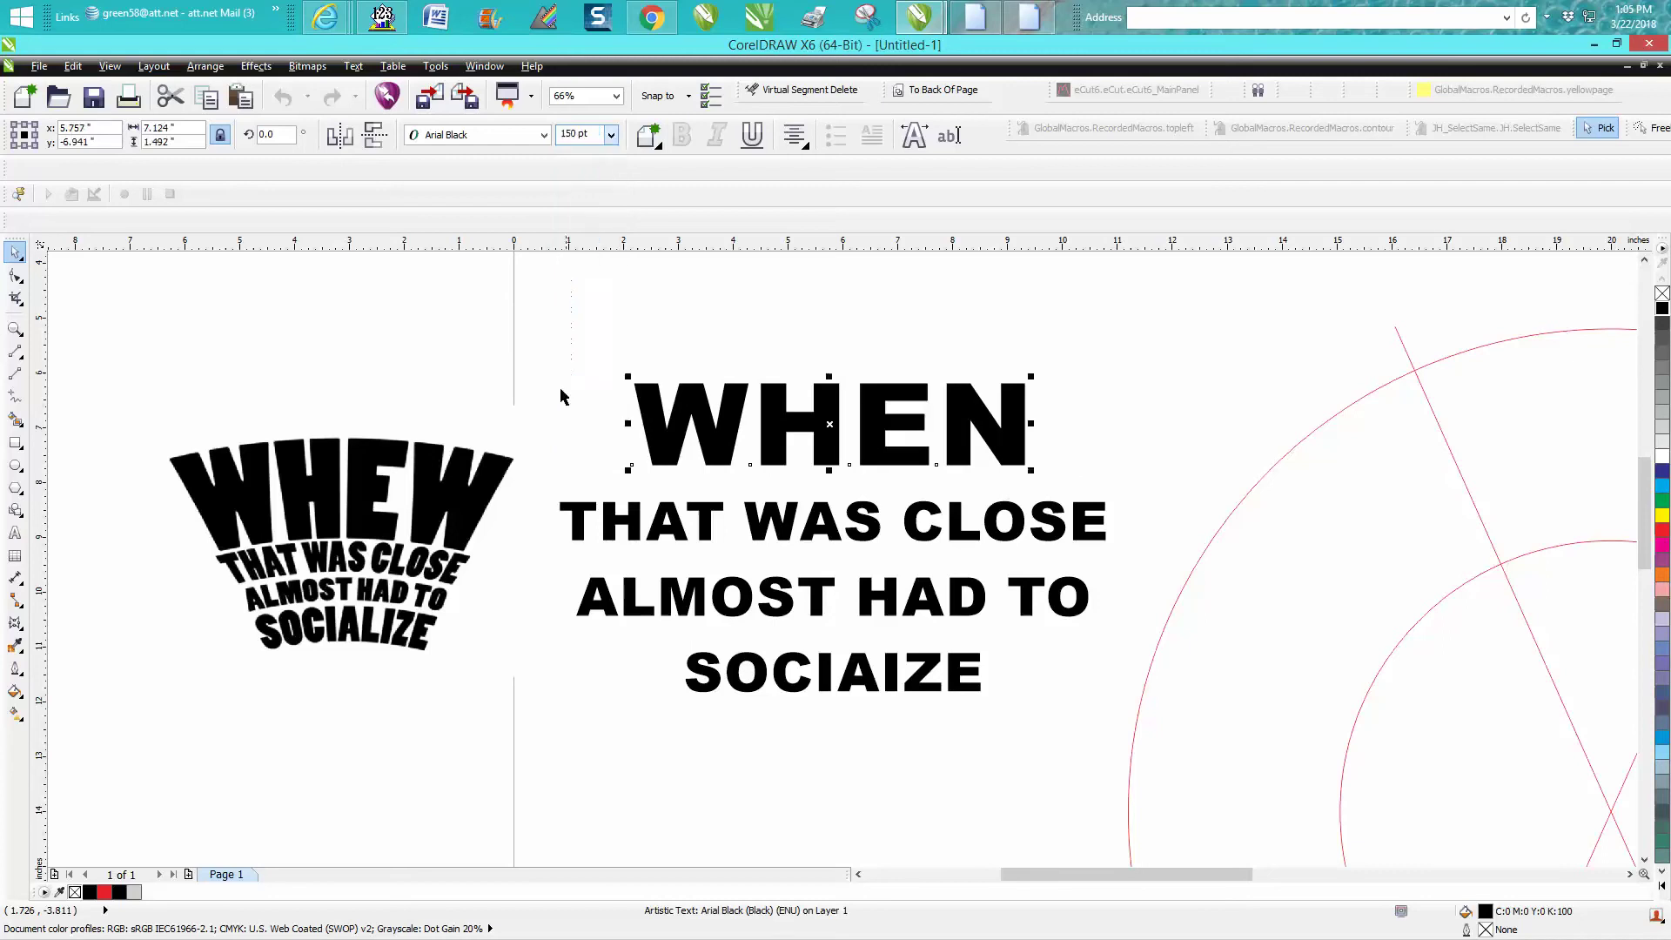
click(762, 531)
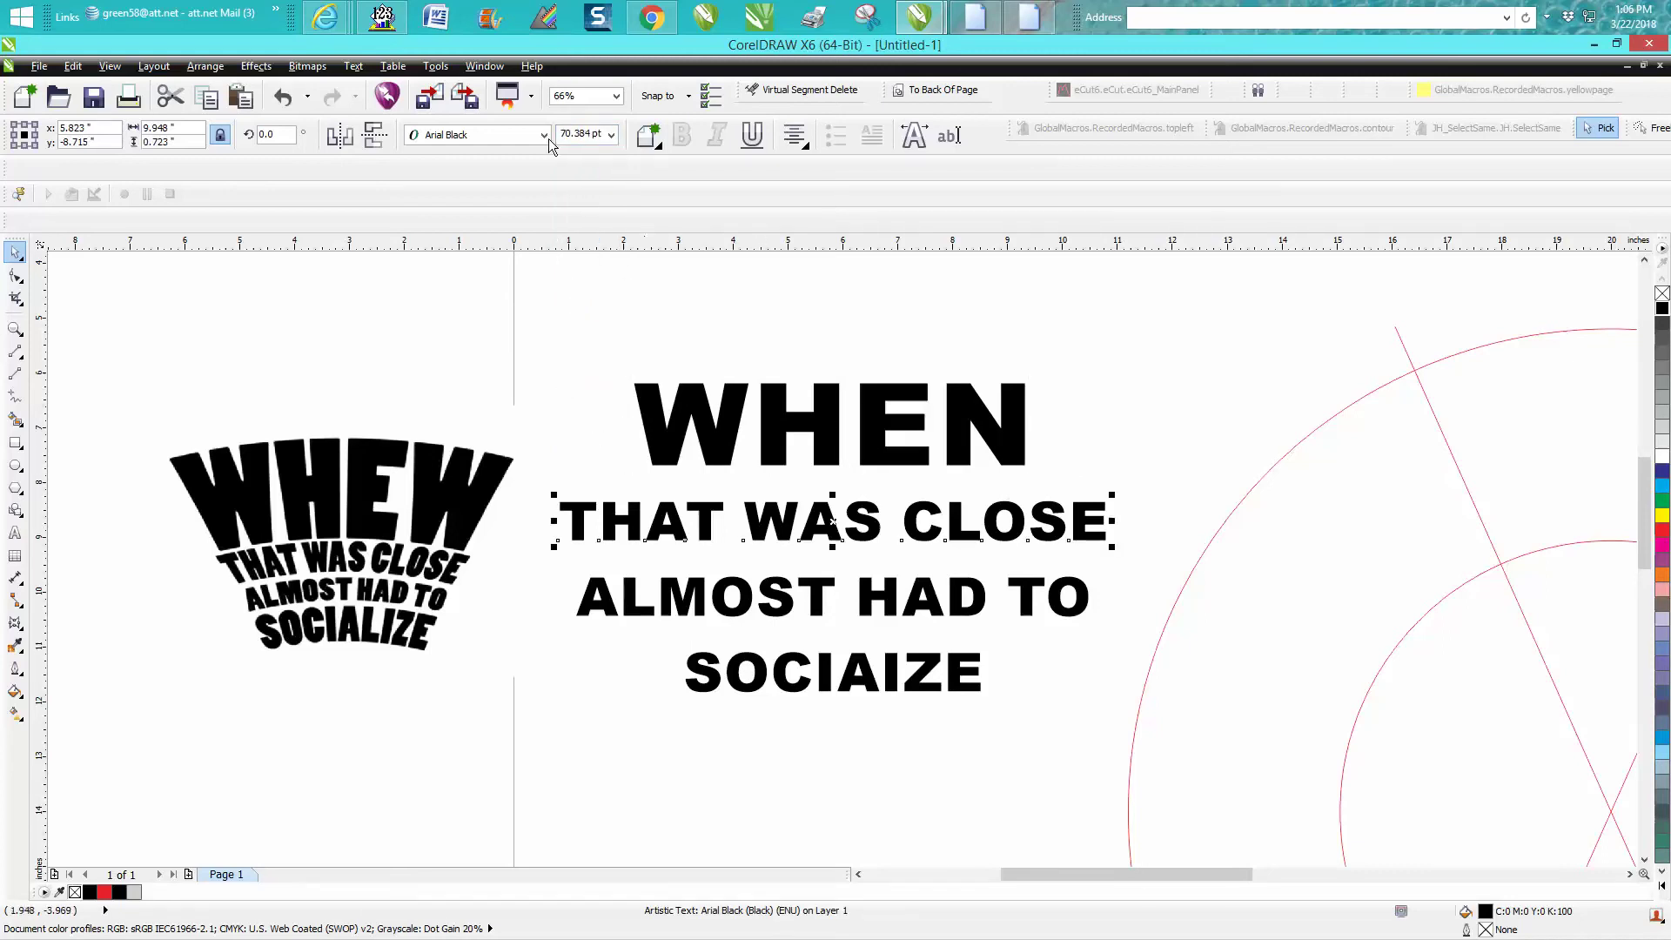
click(544, 135)
click(543, 136)
click(611, 135)
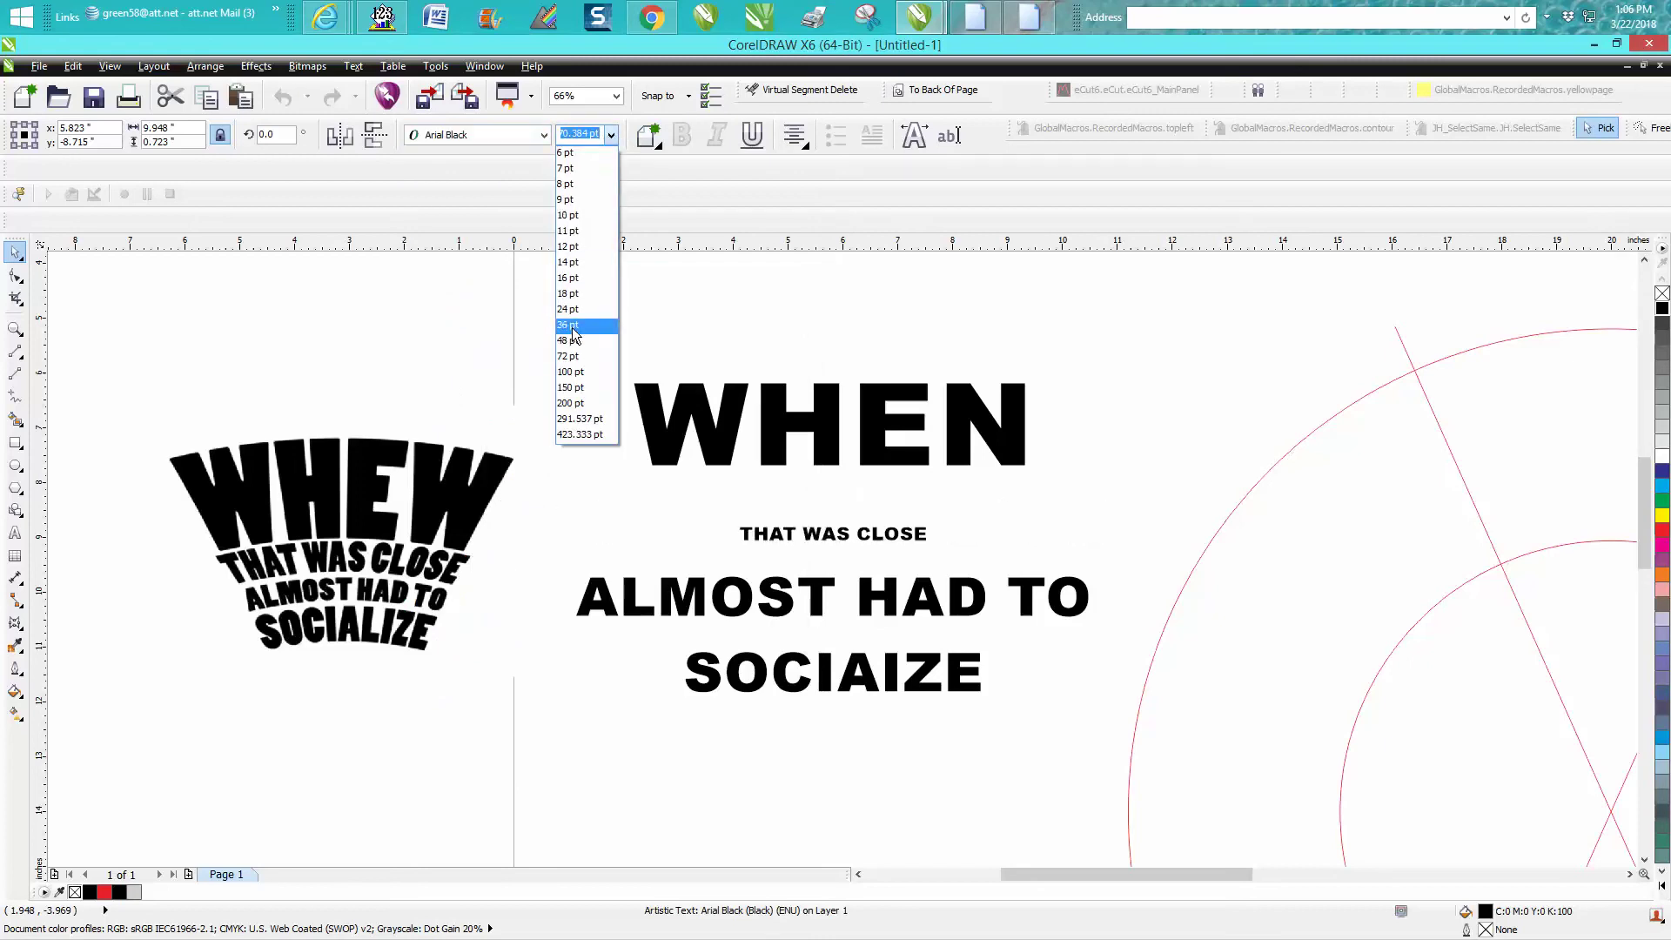
click(570, 340)
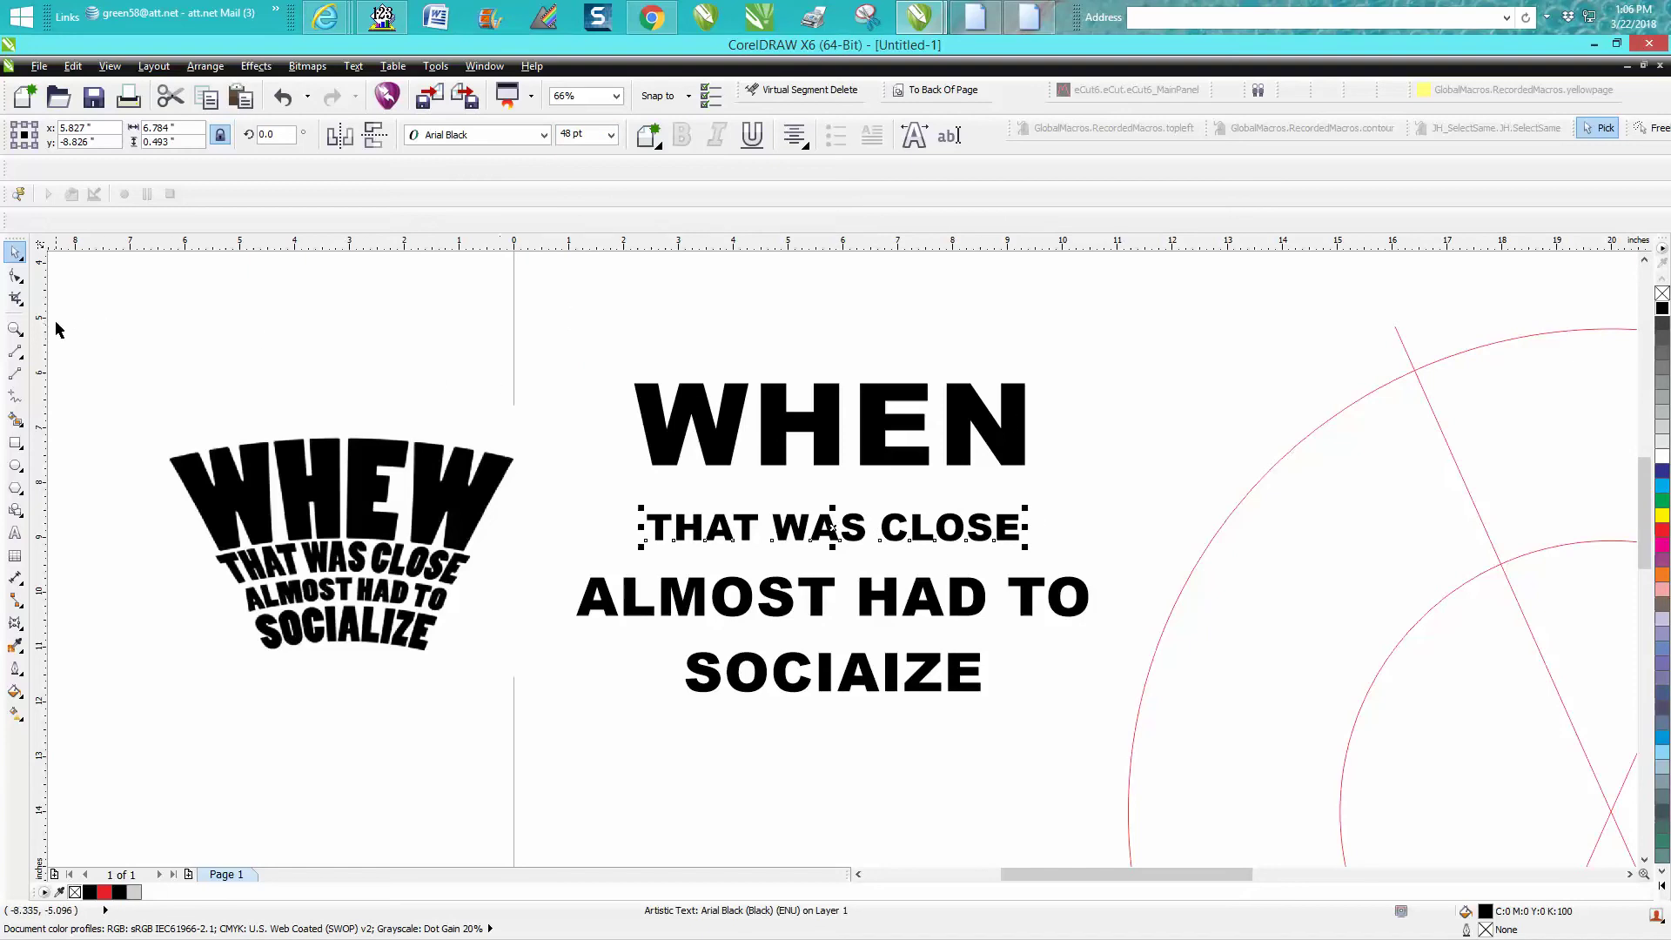
drag(38, 304, 1024, 416)
drag(37, 365, 634, 431)
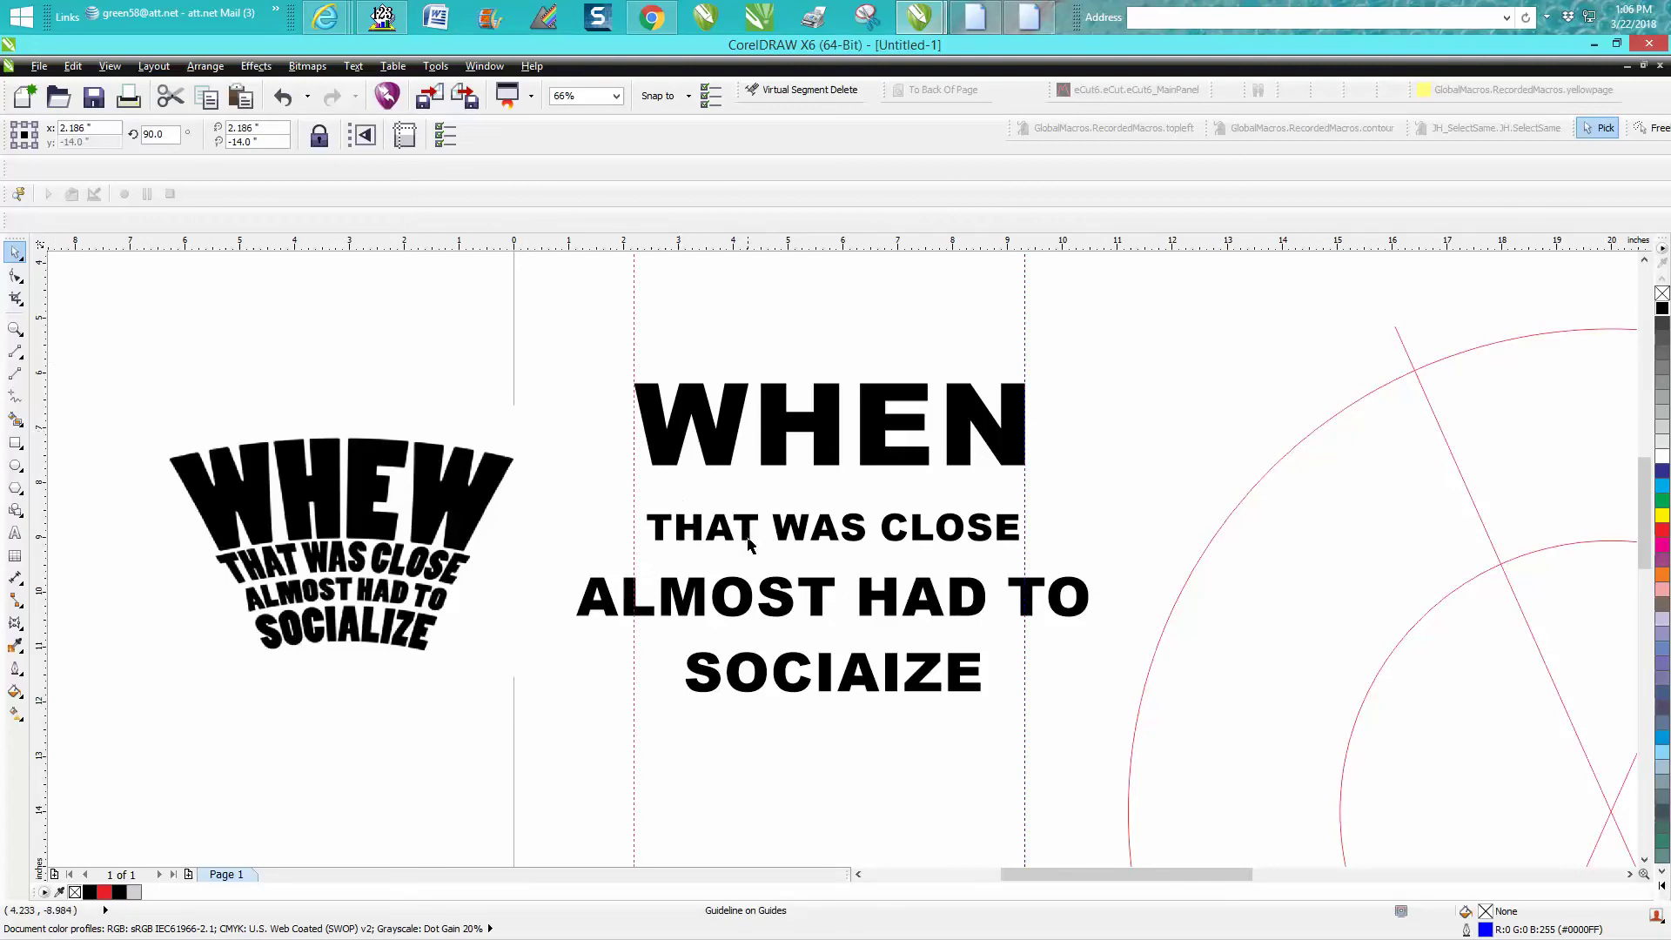
Set THAT WAS CLOSE and ALMOST HAD TO to 50 pt each
click(802, 544)
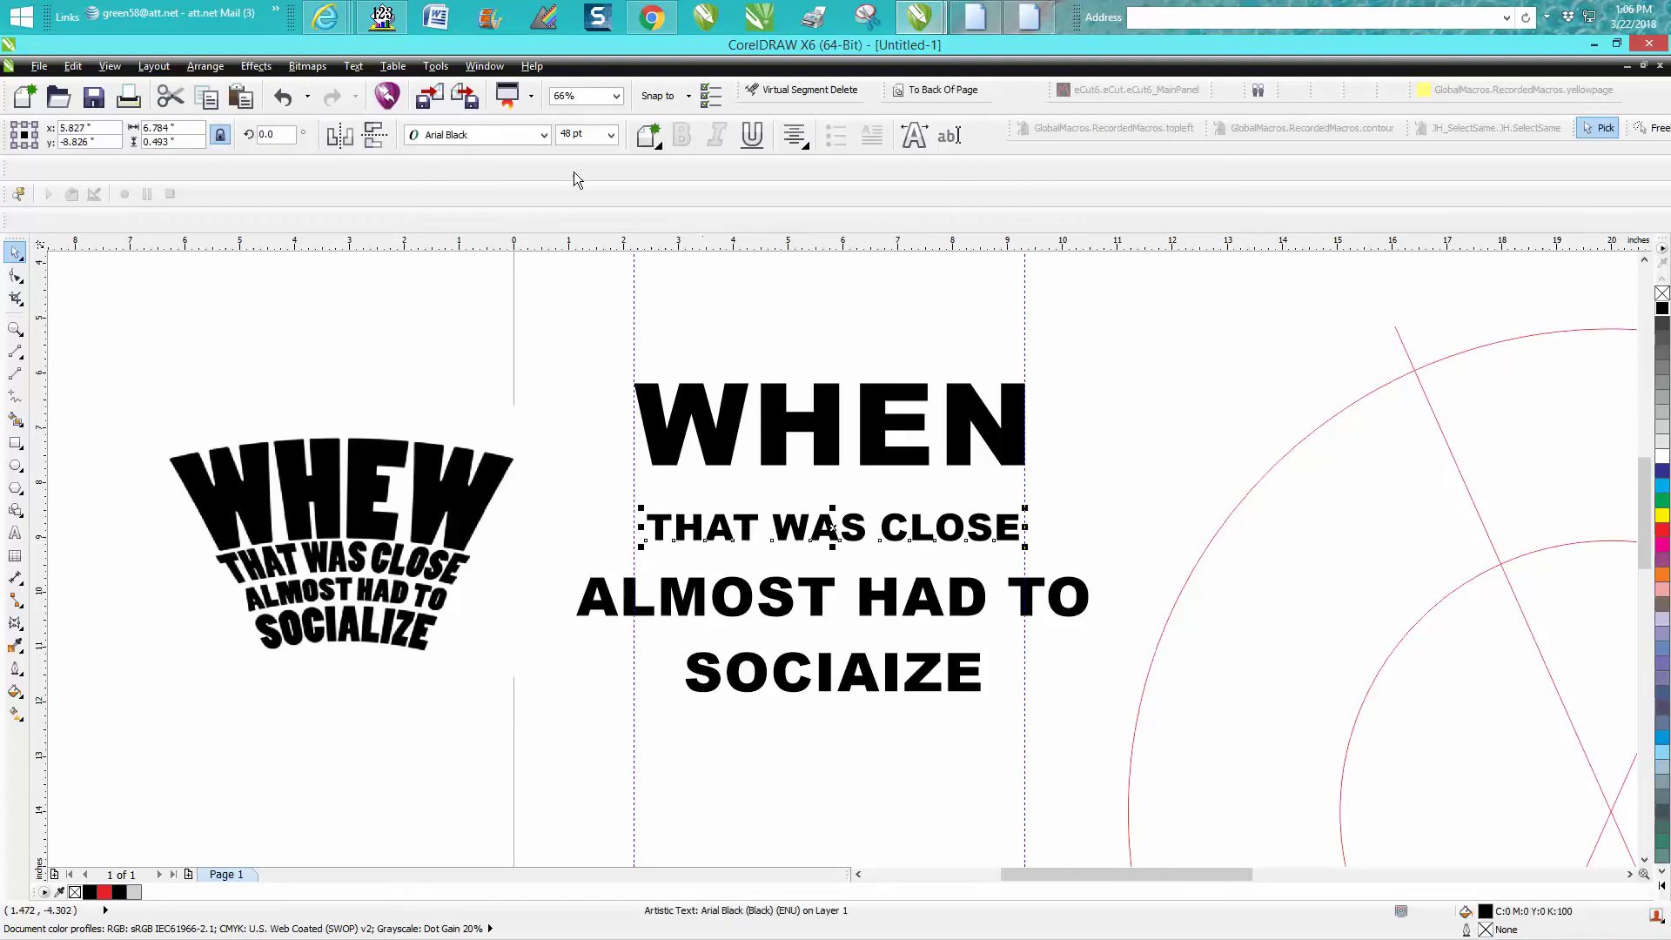
double_click(582, 134)
text(50)
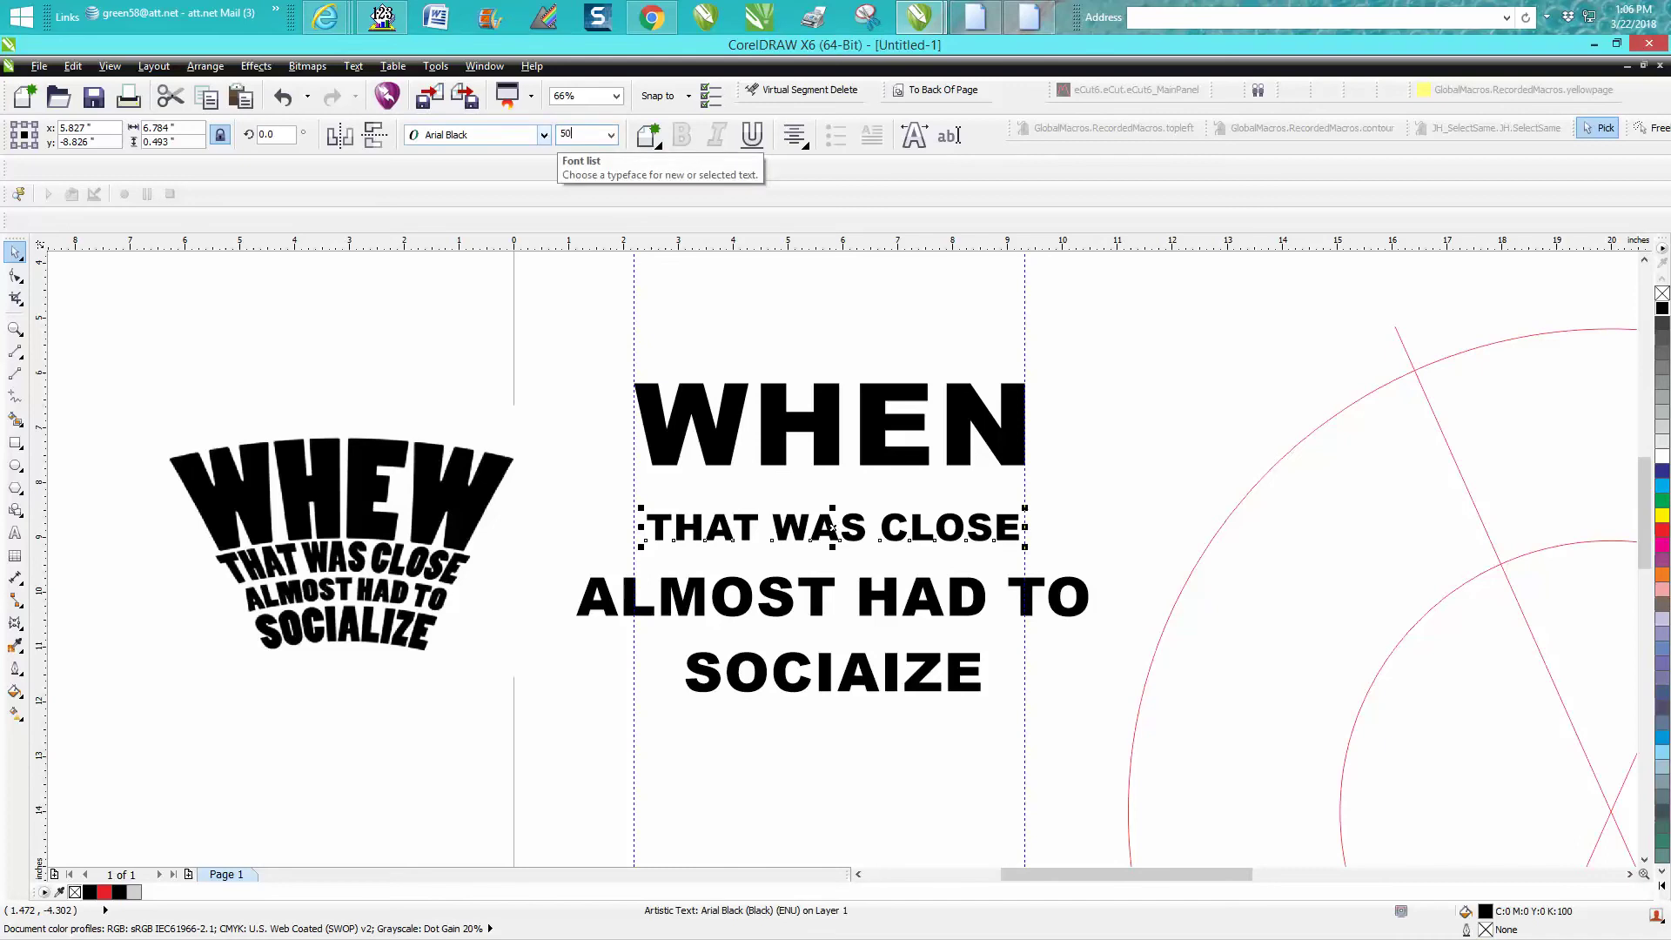
key(Return)
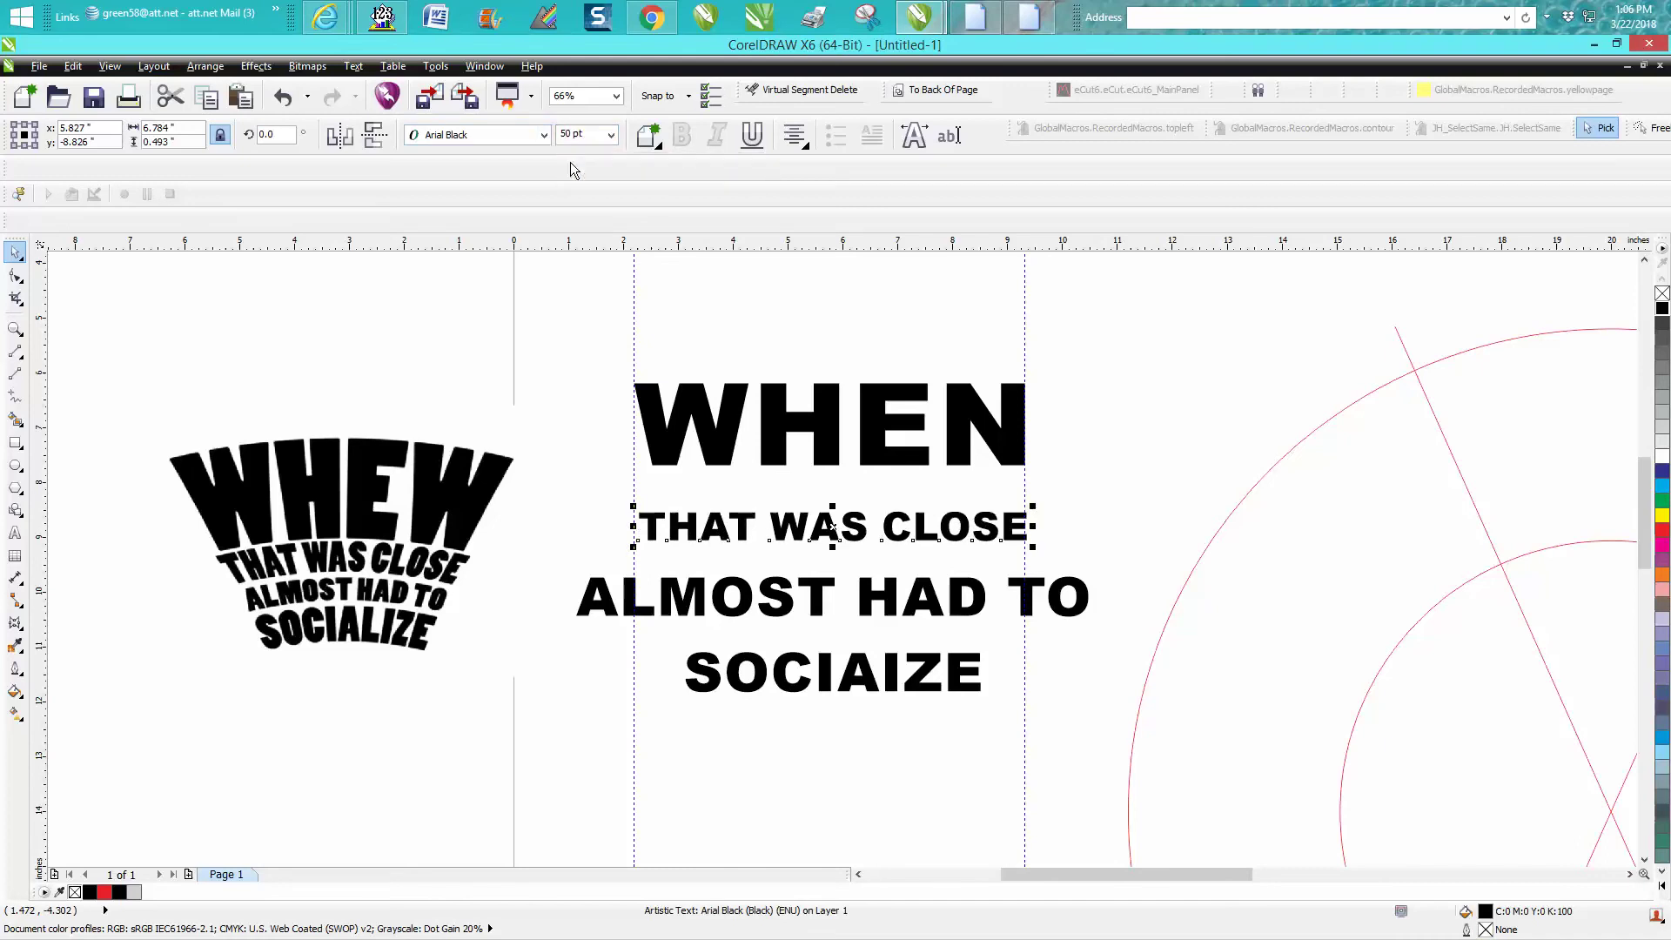
click(774, 594)
triple_click(594, 140)
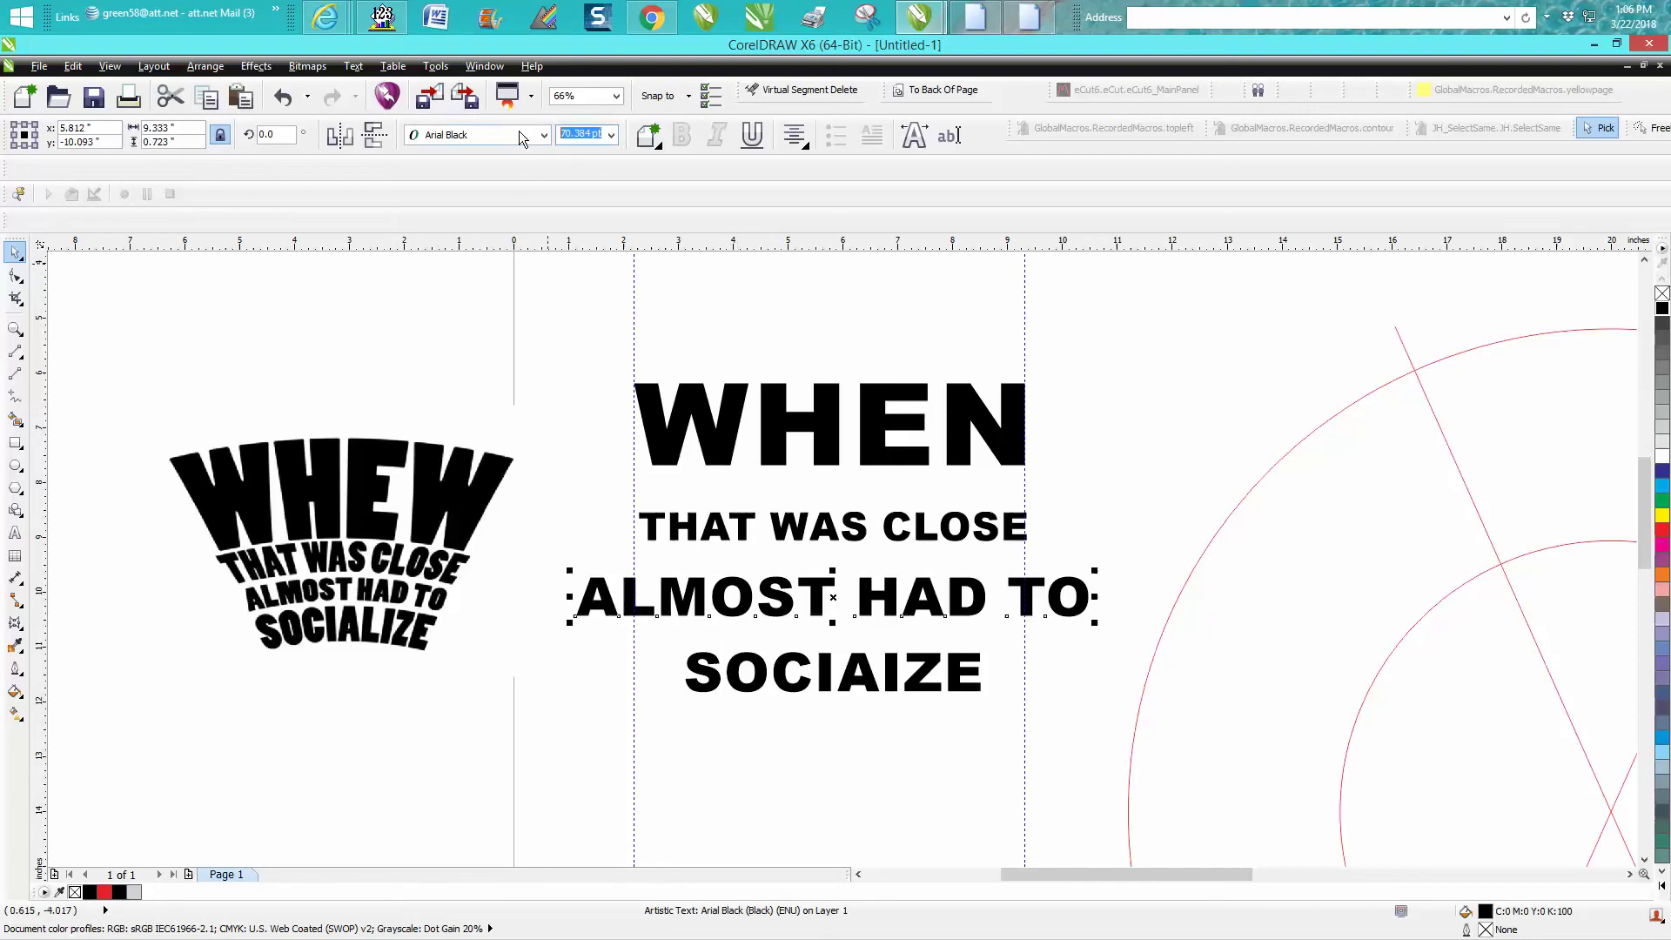
text(50)
key(Return)
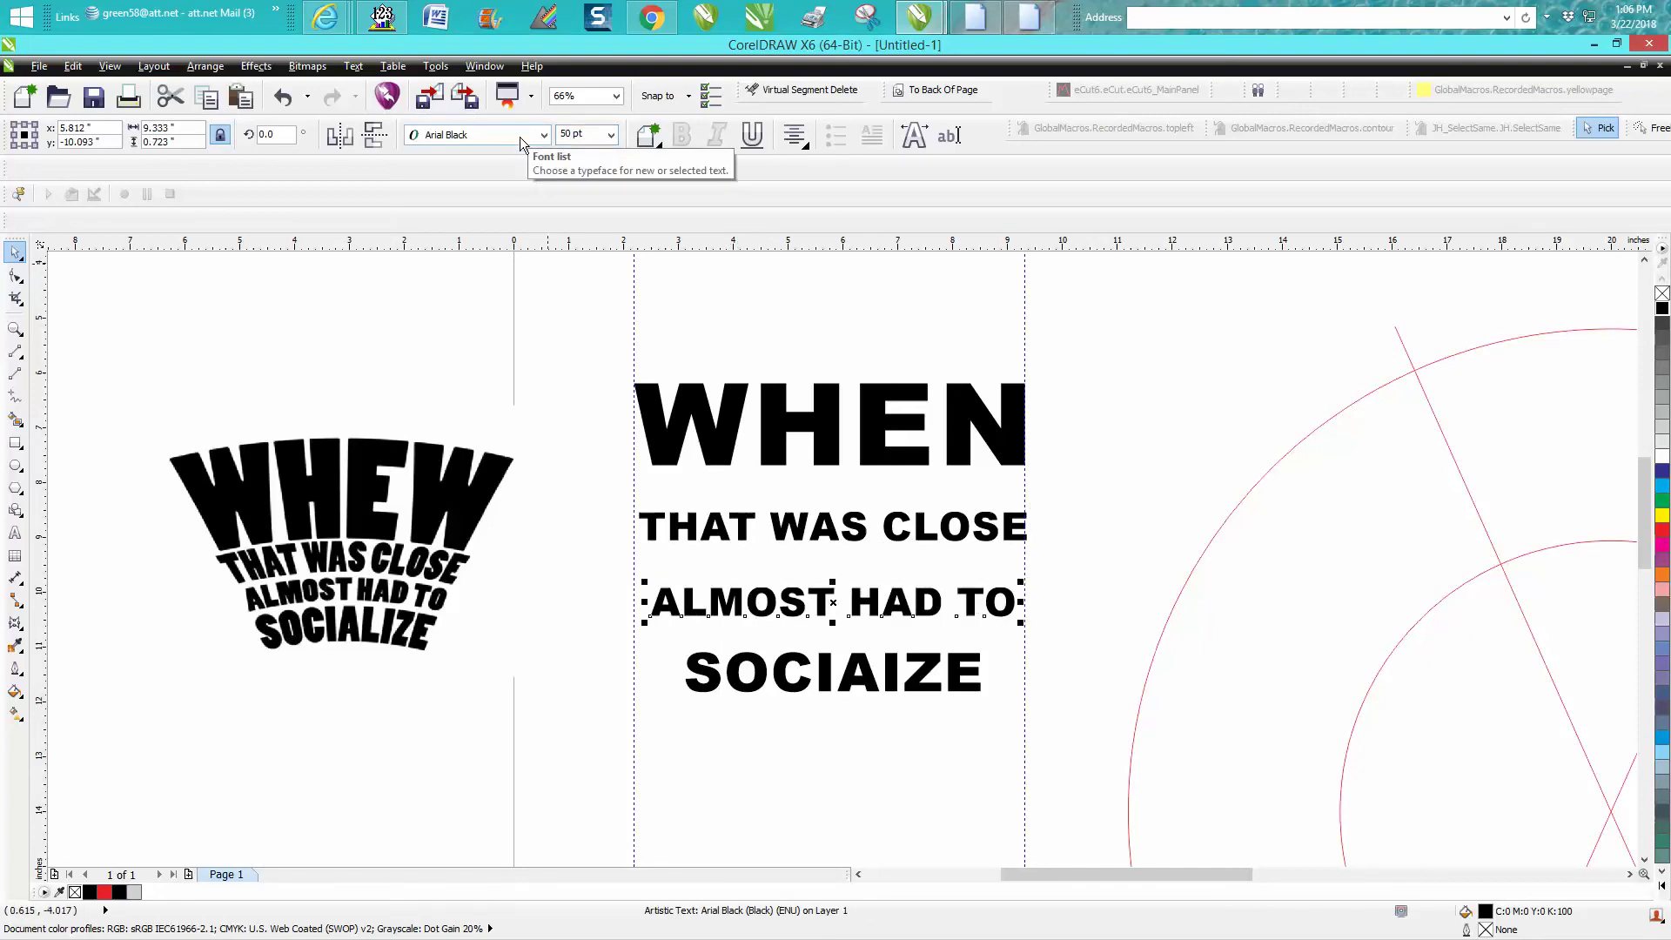
Resize SOCIAIZE to 85 pt and select all four text lines
click(789, 666)
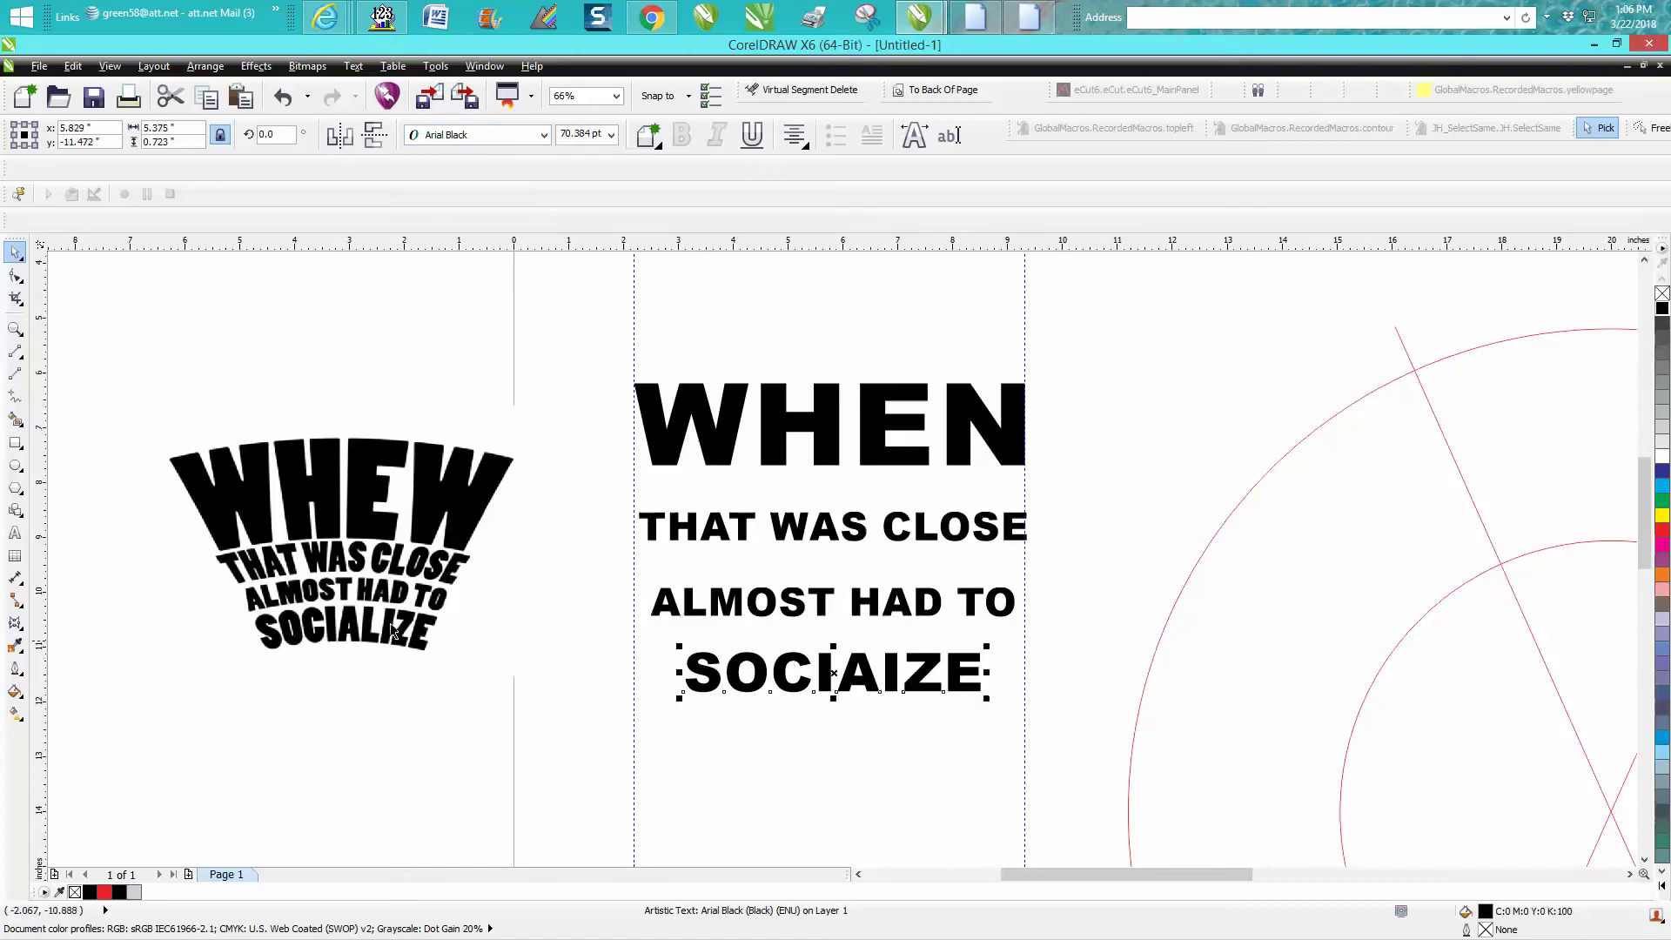
click(612, 138)
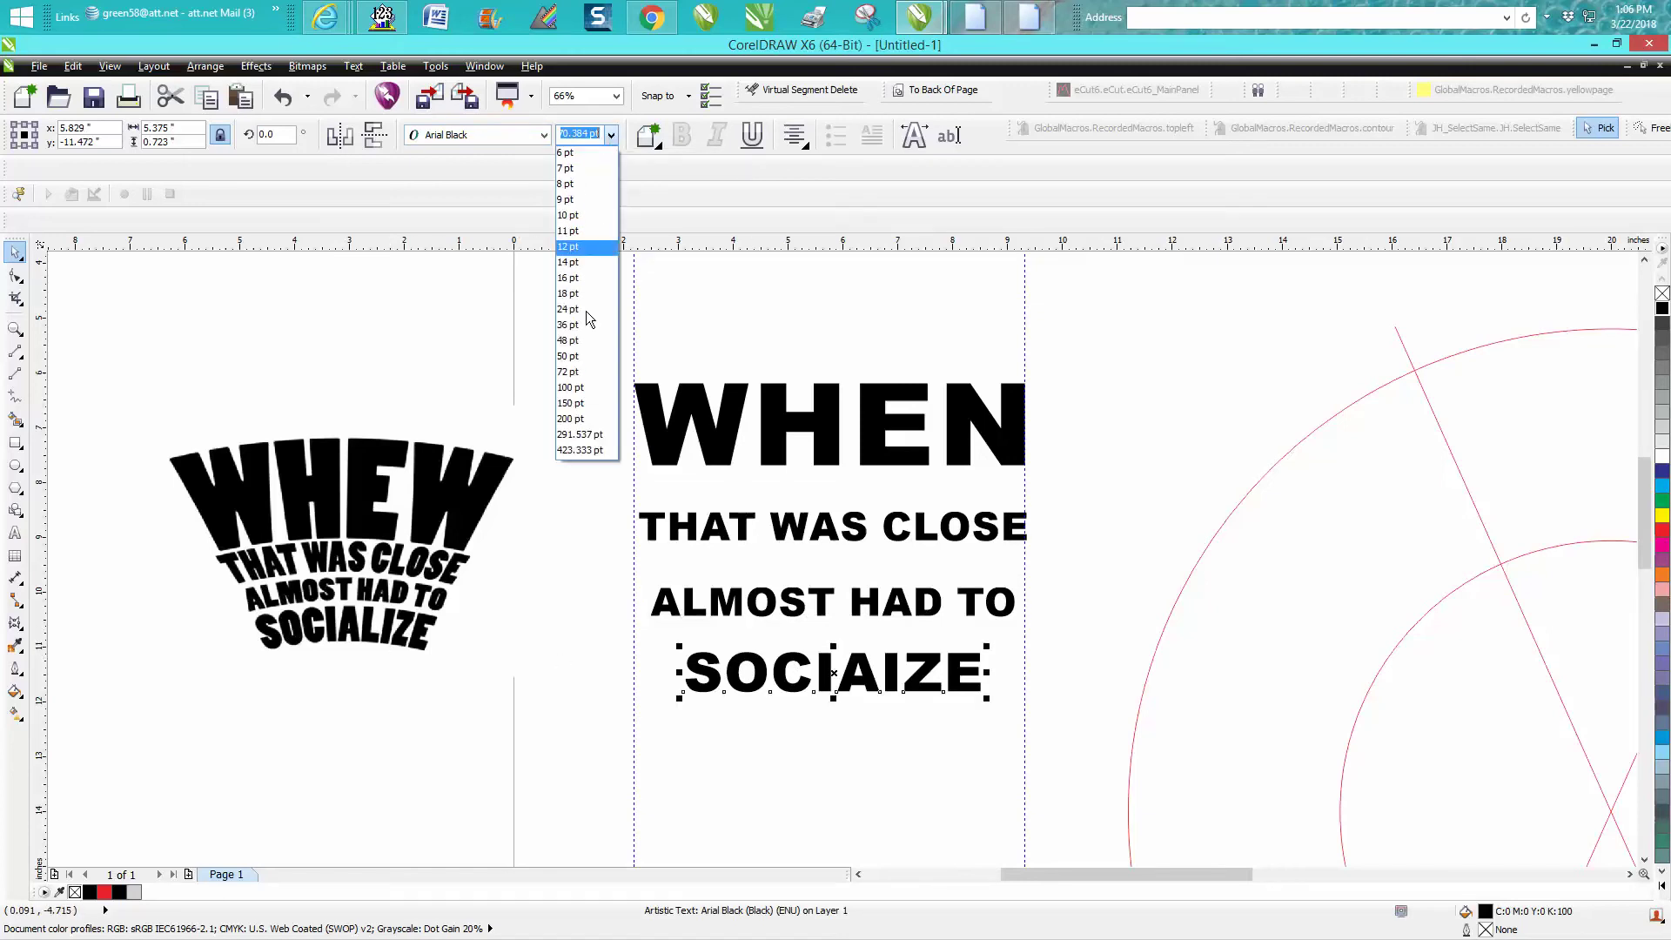
click(578, 374)
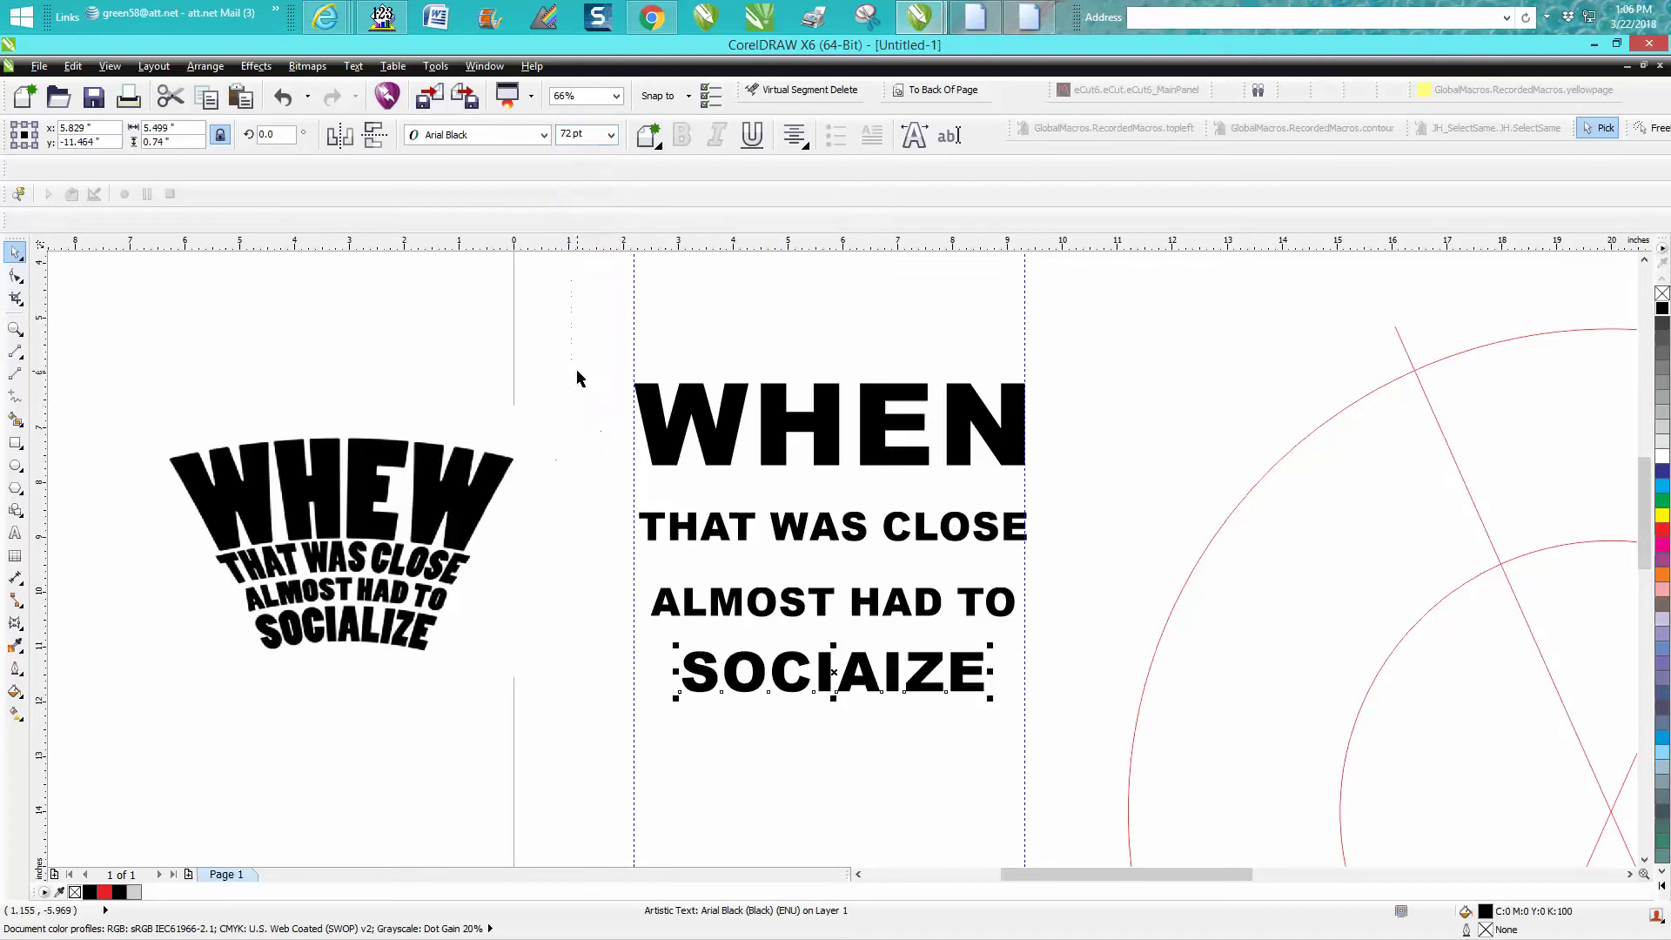
click(556, 134)
text(85)
key(Return)
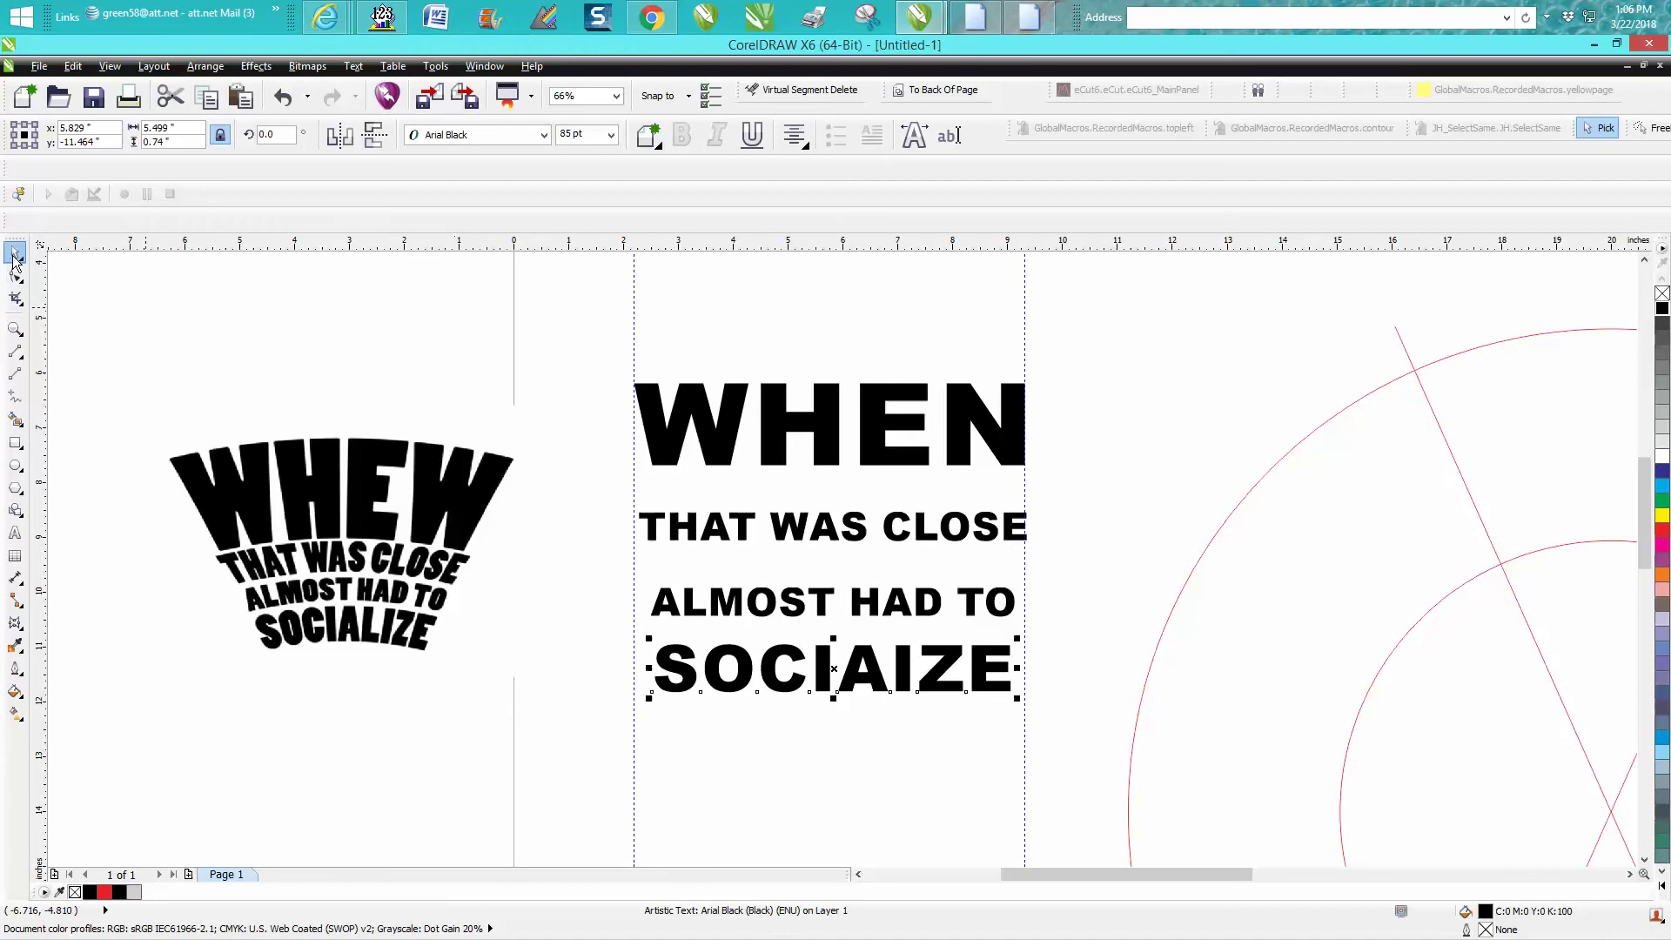
drag(571, 345, 1067, 802)
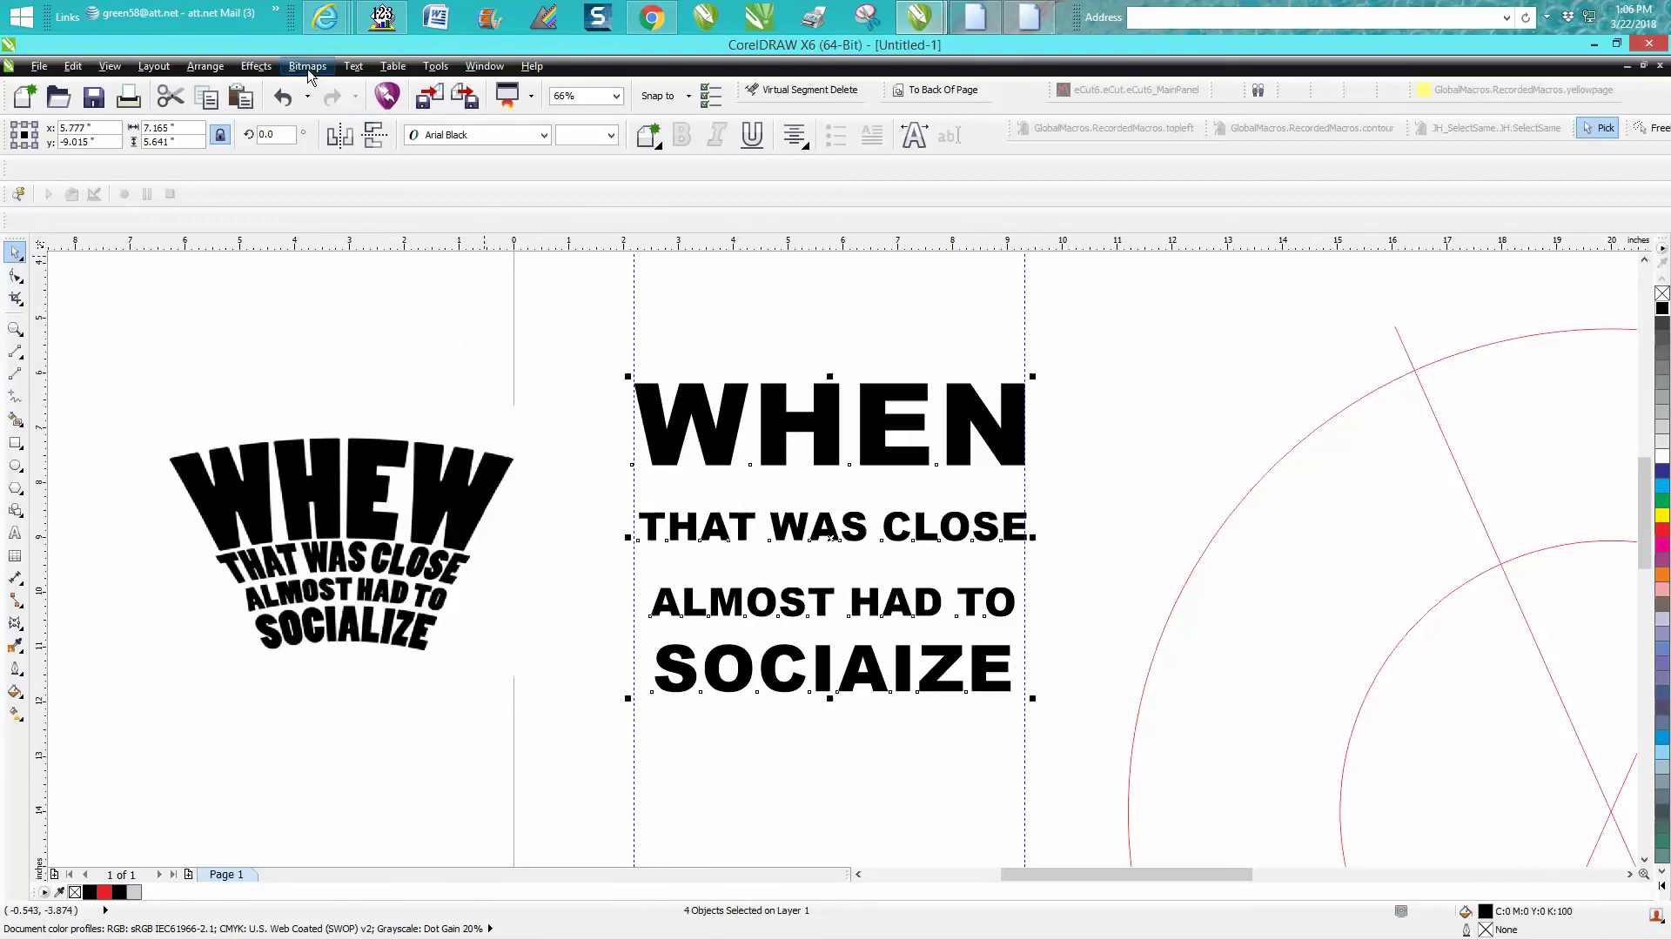
Distribute the four text lines evenly from top to bottom with Align and Distribute
click(207, 68)
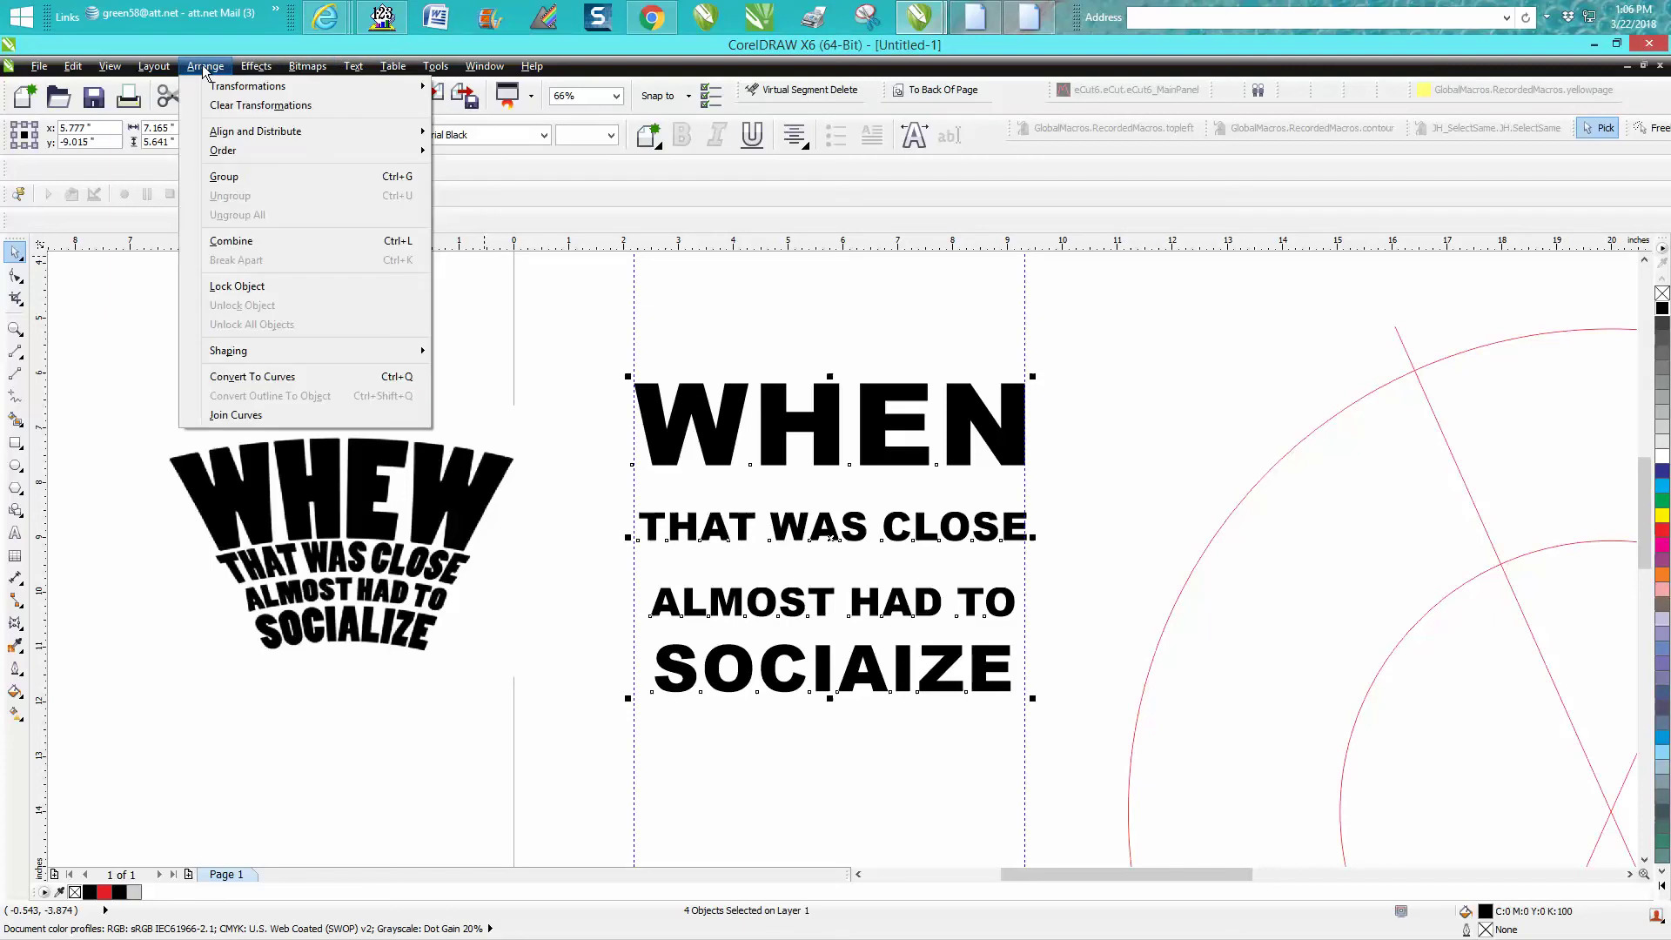
mouse_move(374, 132)
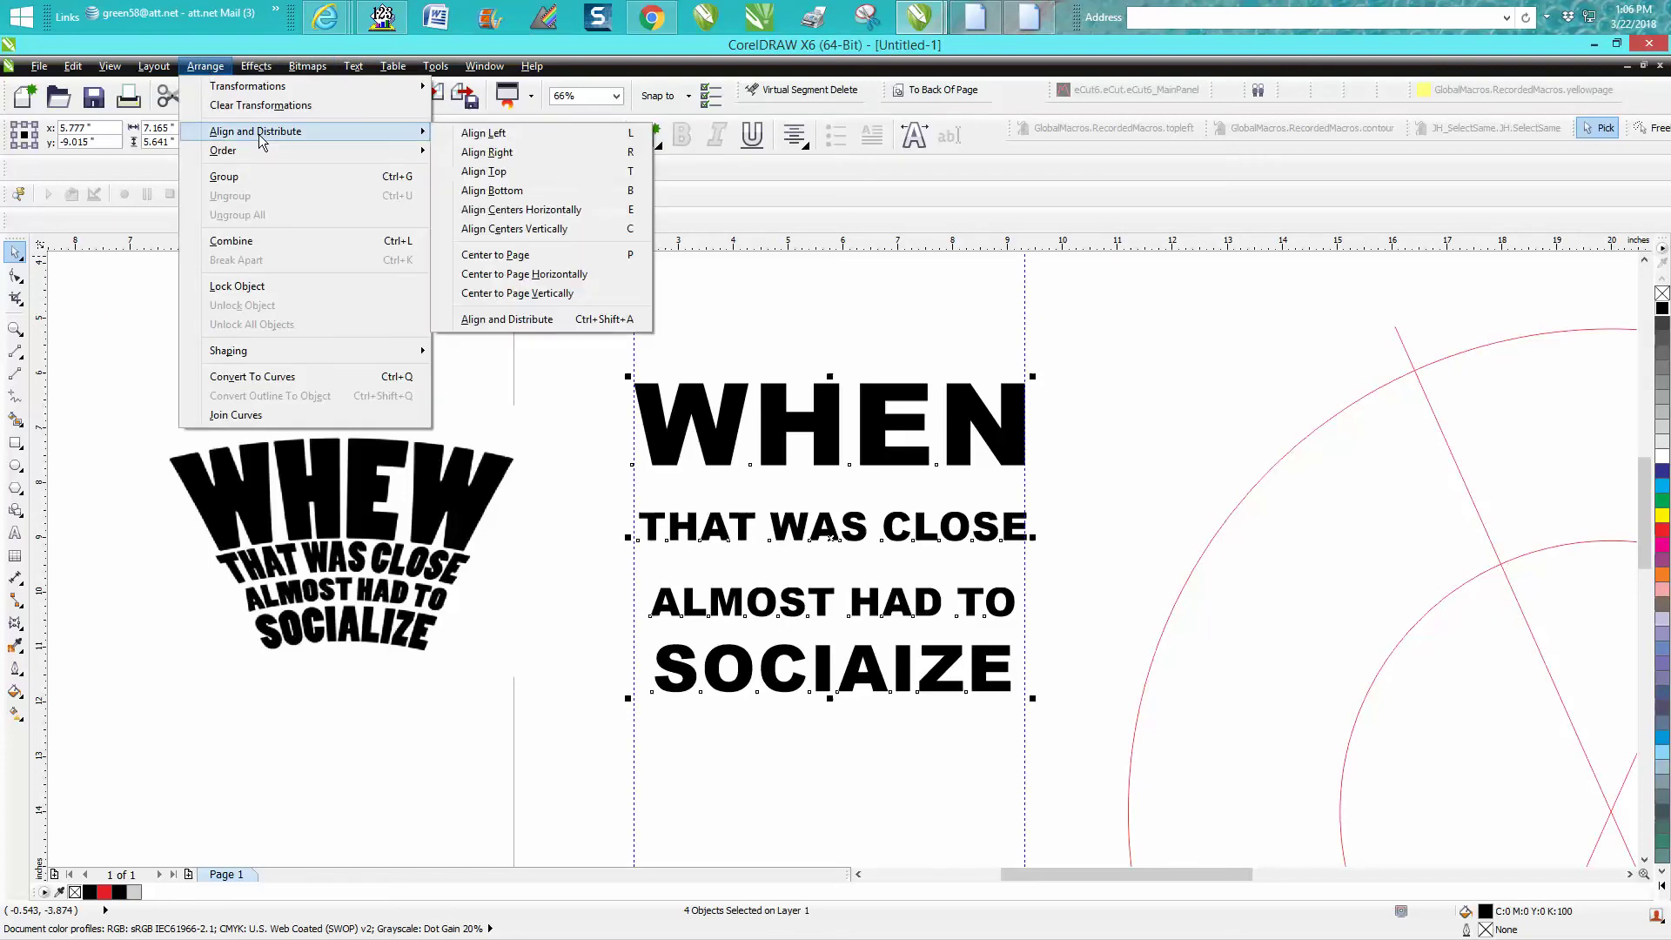
click(528, 321)
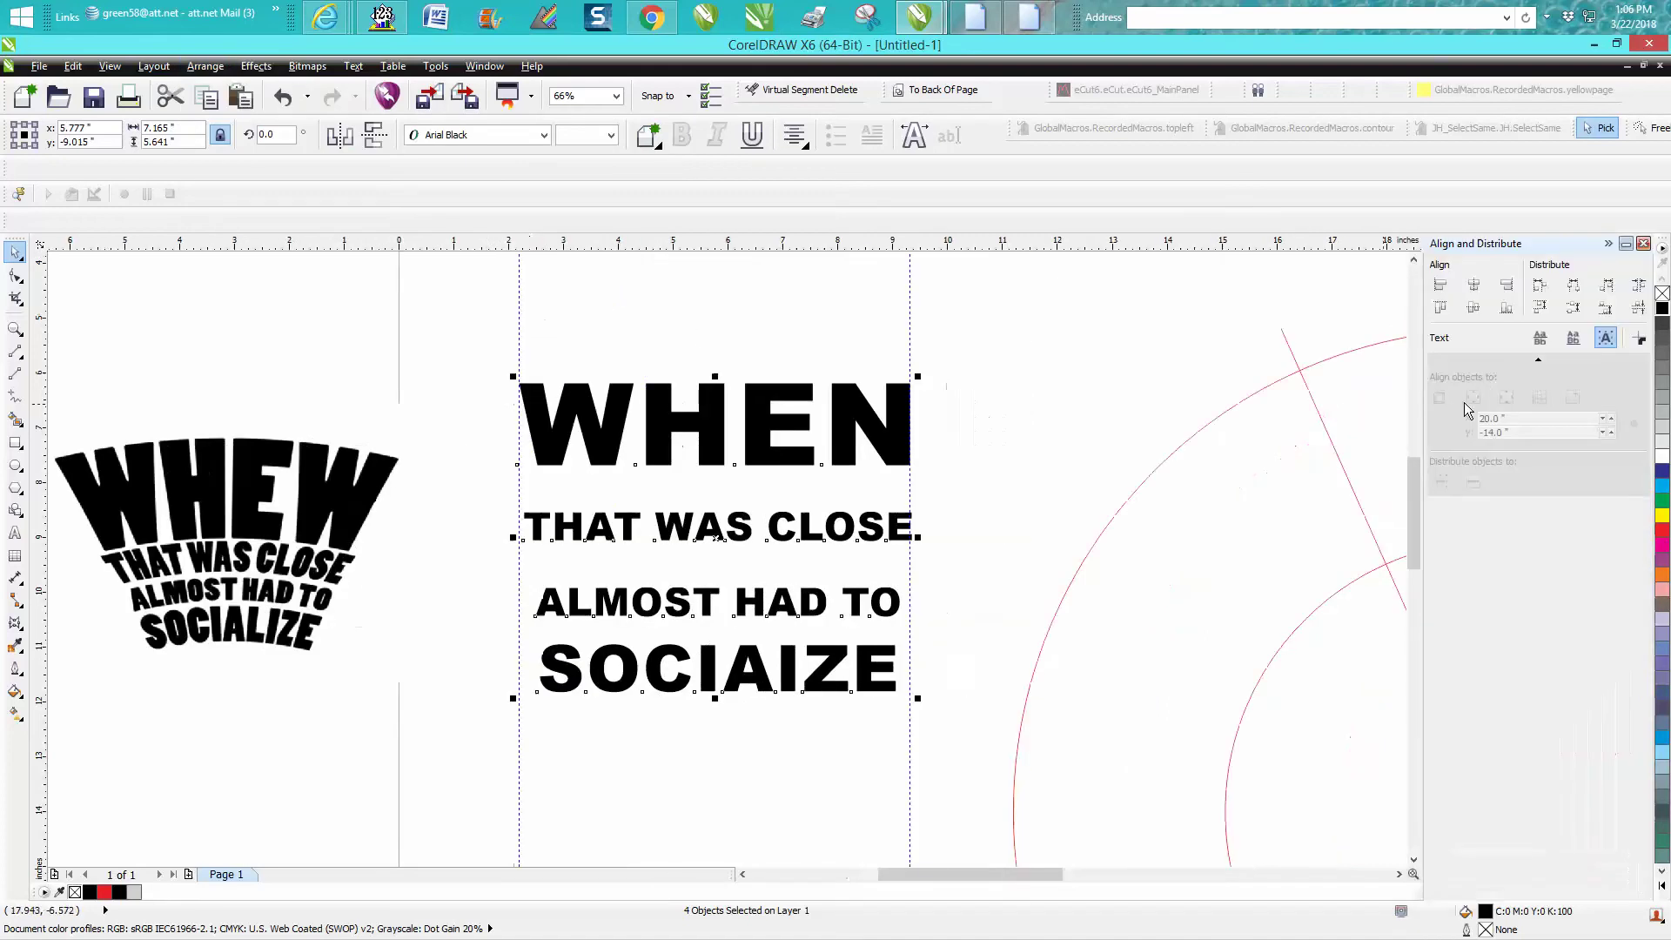
click(1638, 309)
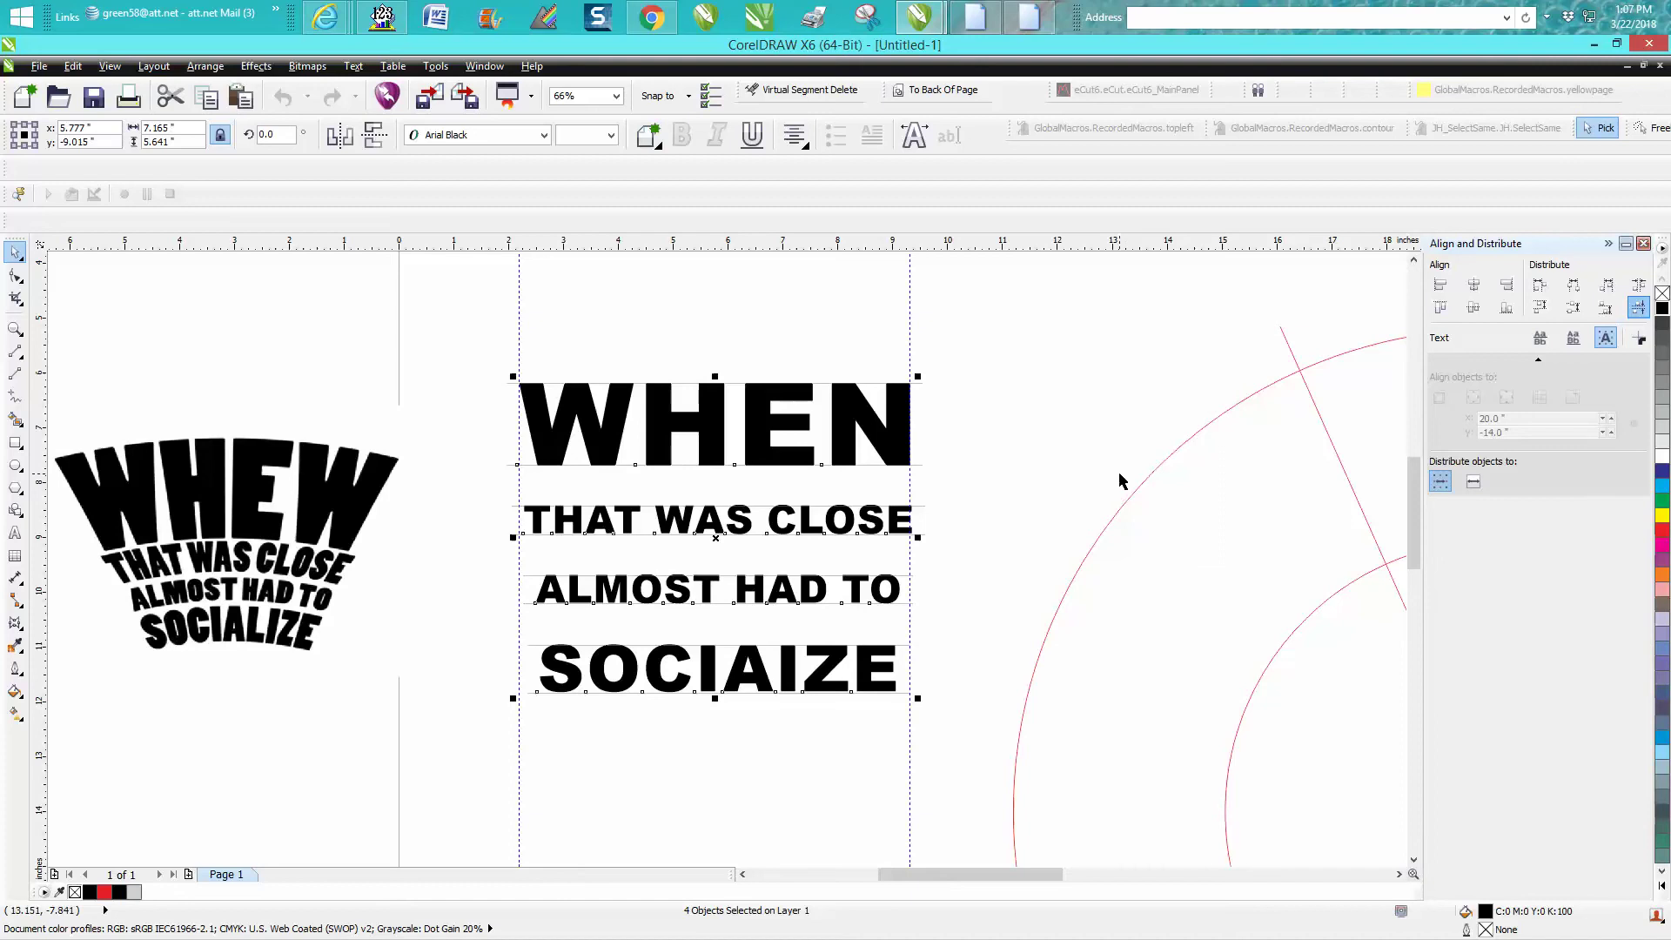
click(718, 729)
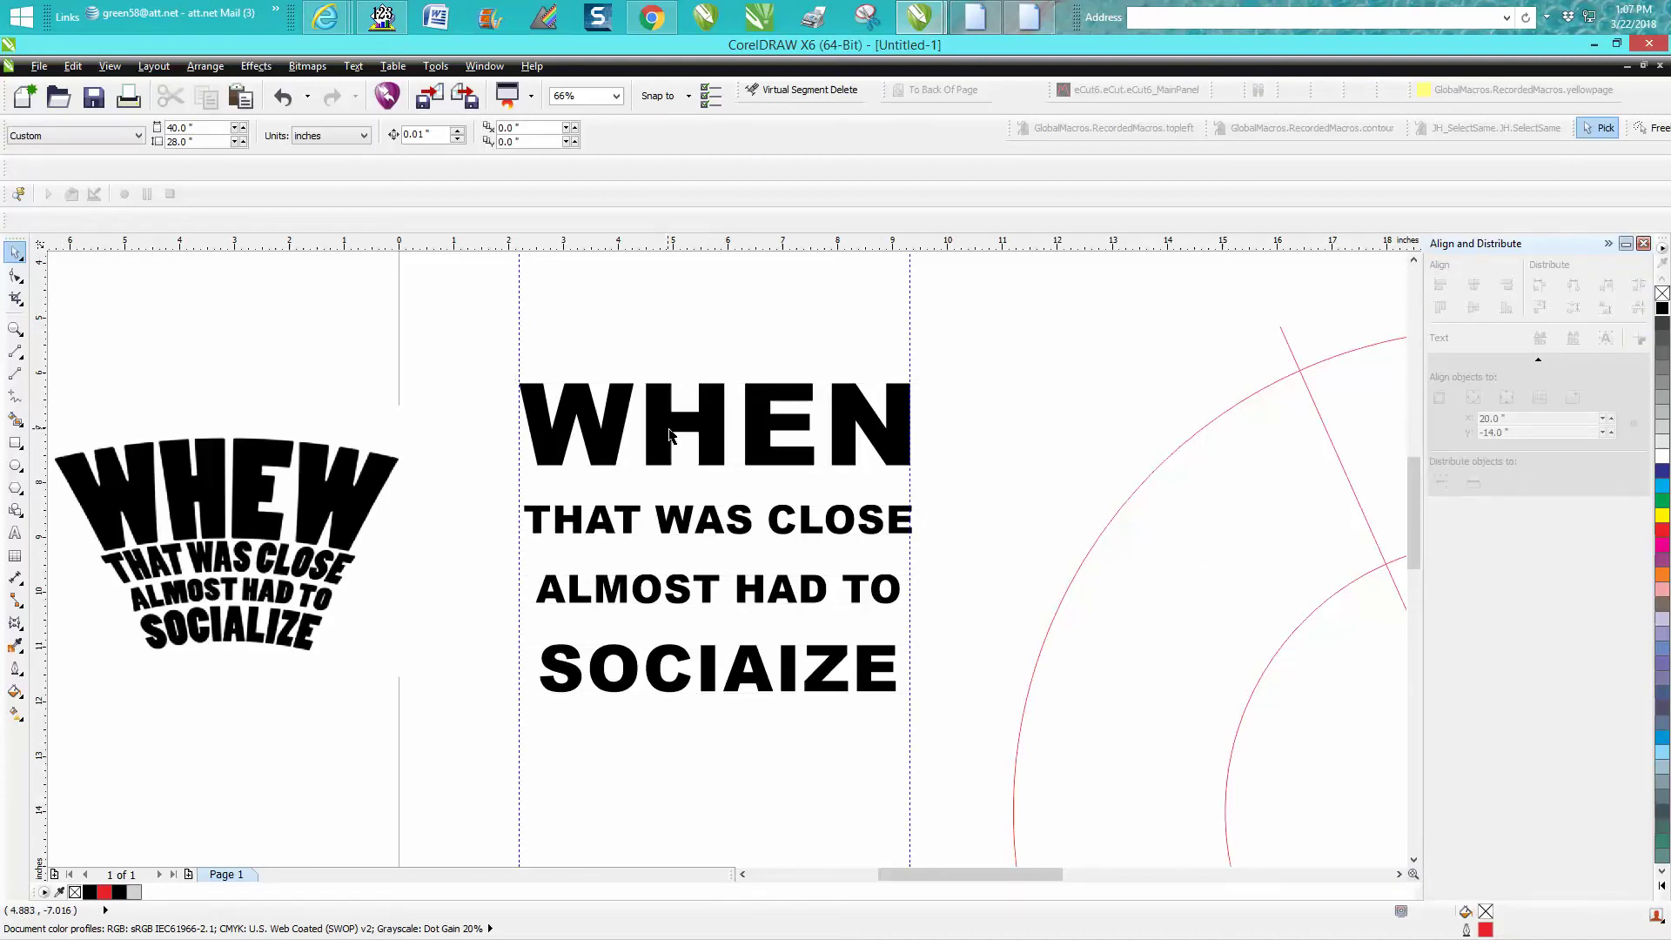
Squash the stacked text to about 71% height, then undo the stretch and deselect
click(590, 427)
drag(590, 428, 564, 513)
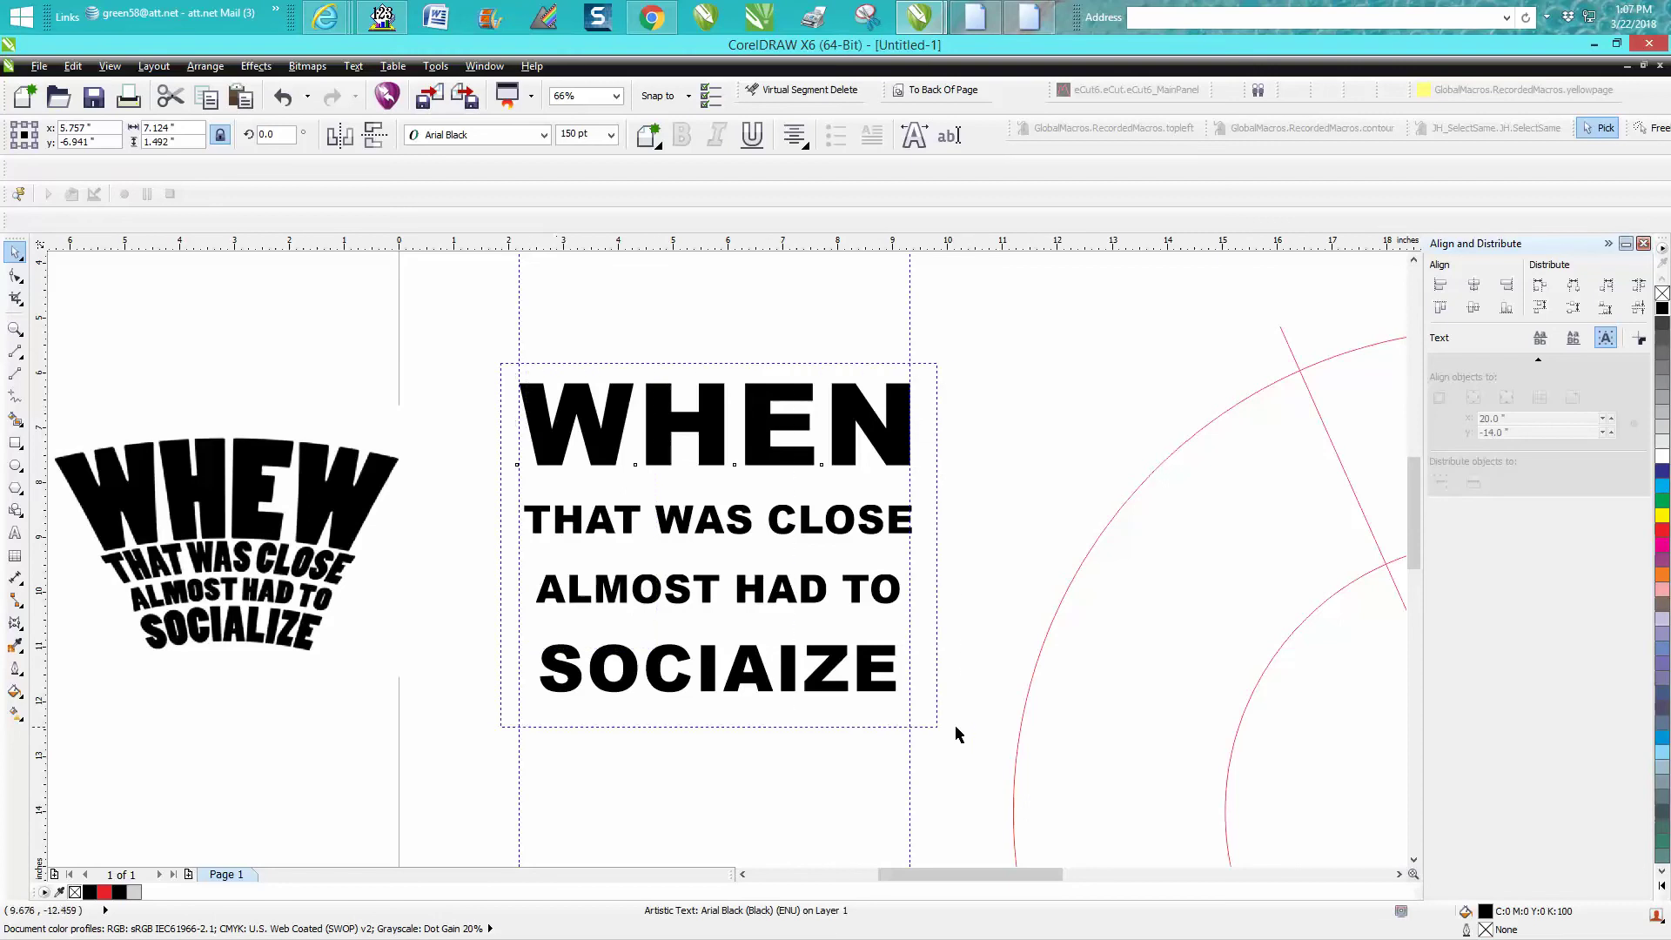
drag(956, 727, 970, 729)
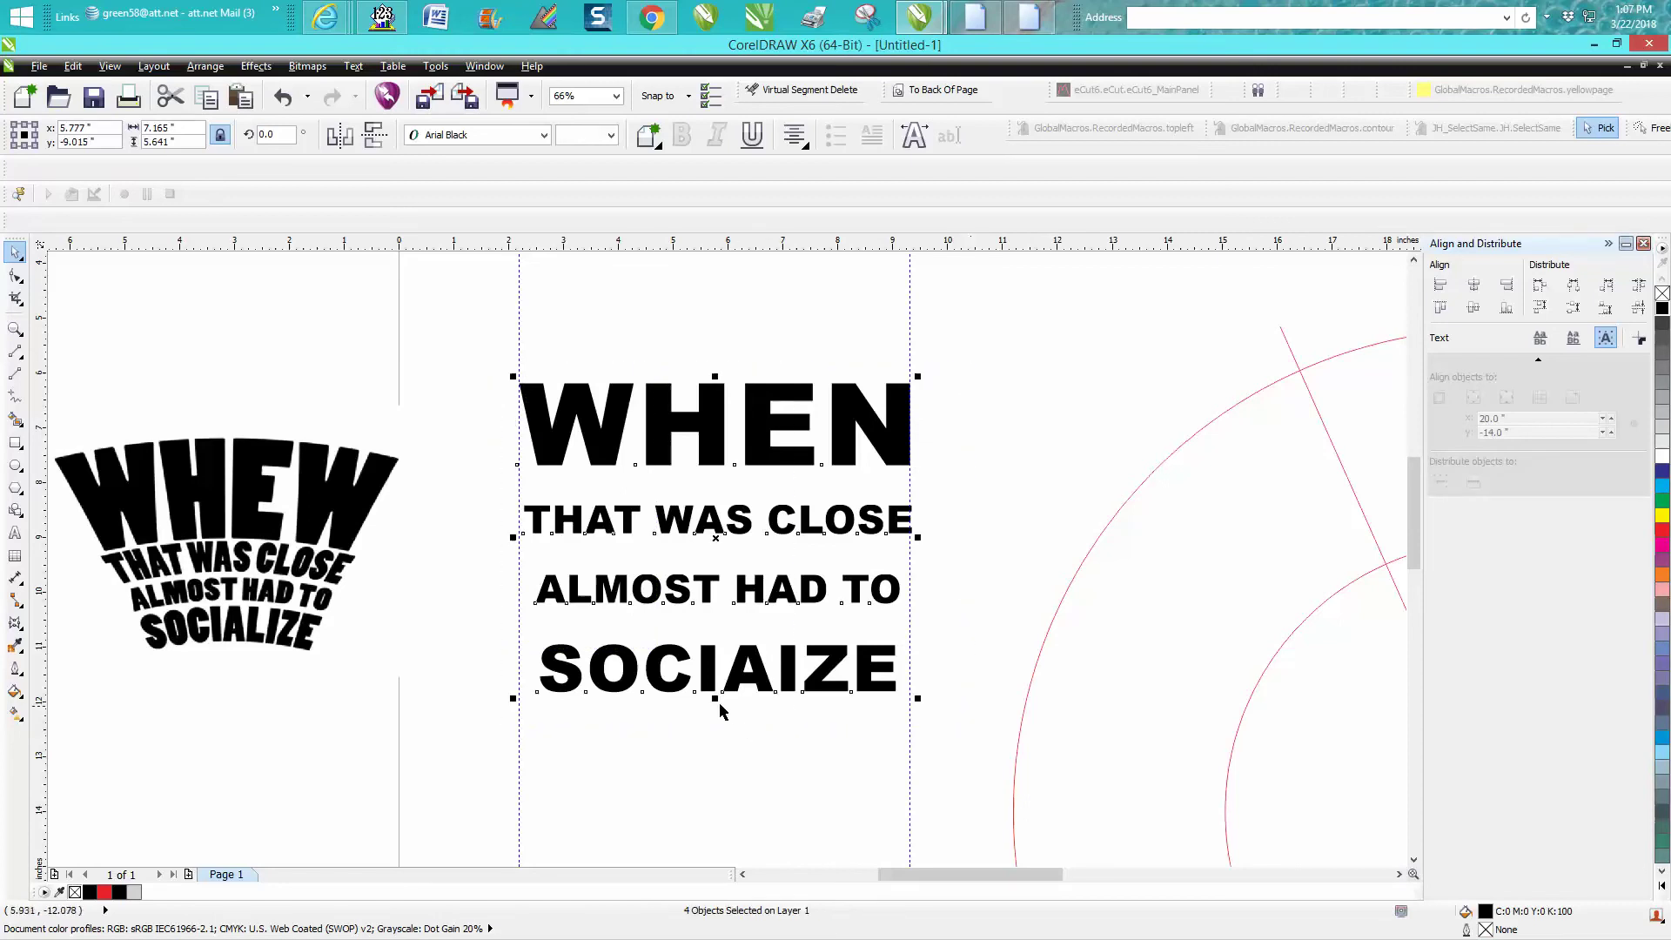
drag(715, 698, 825, 584)
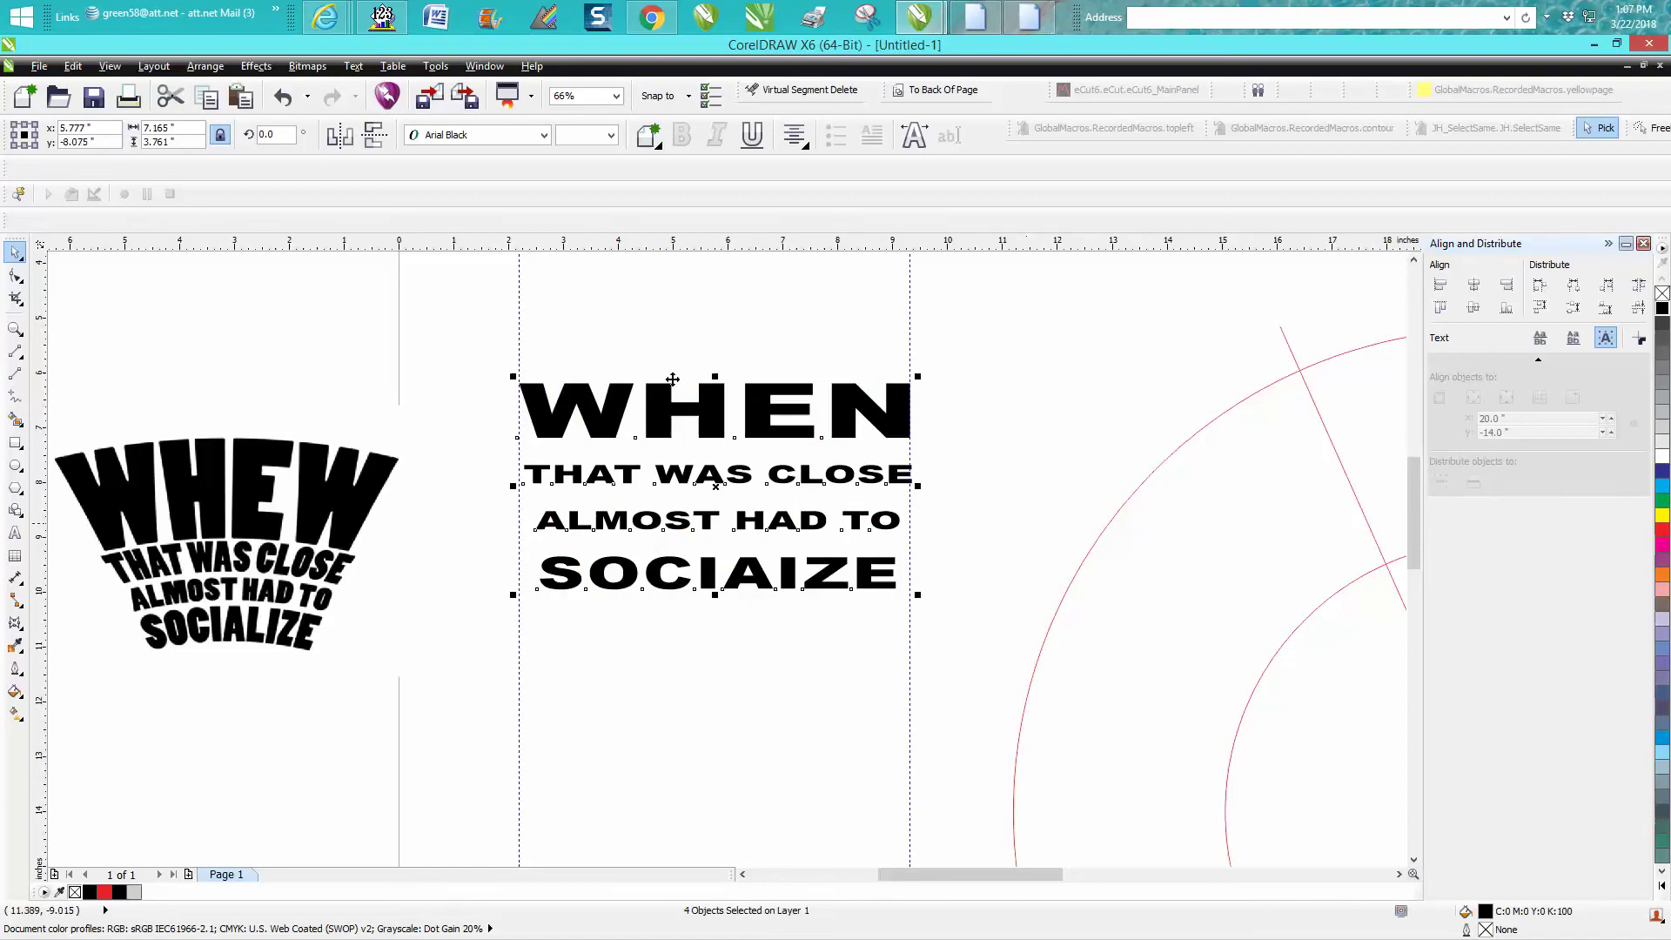
click(282, 99)
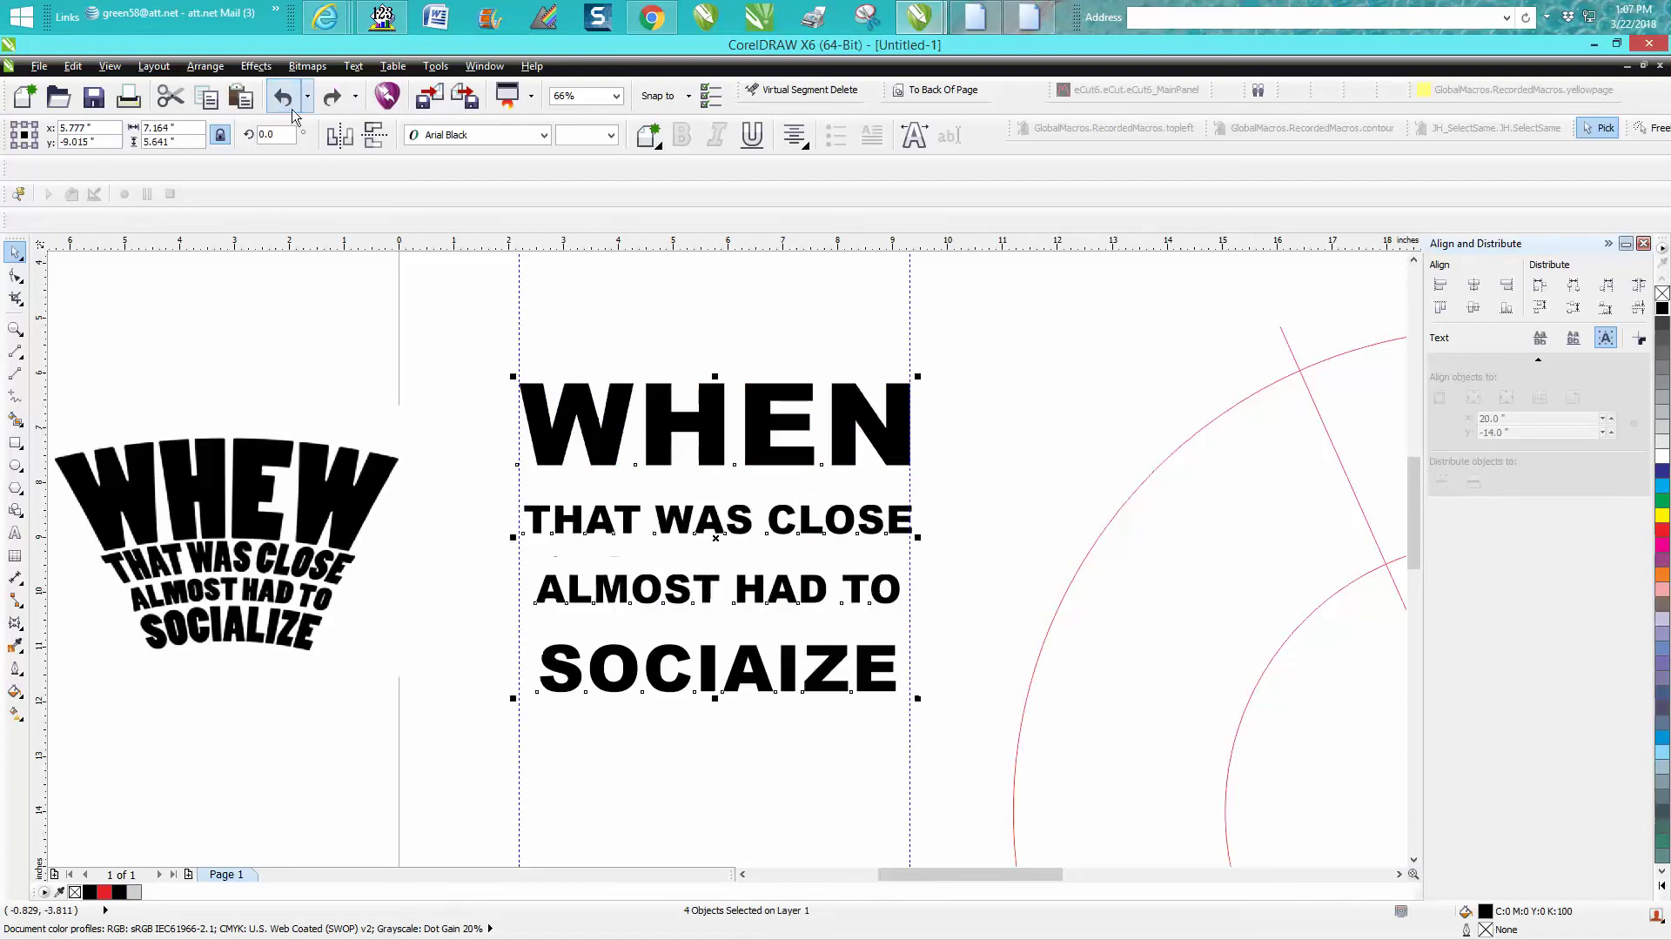
click(679, 289)
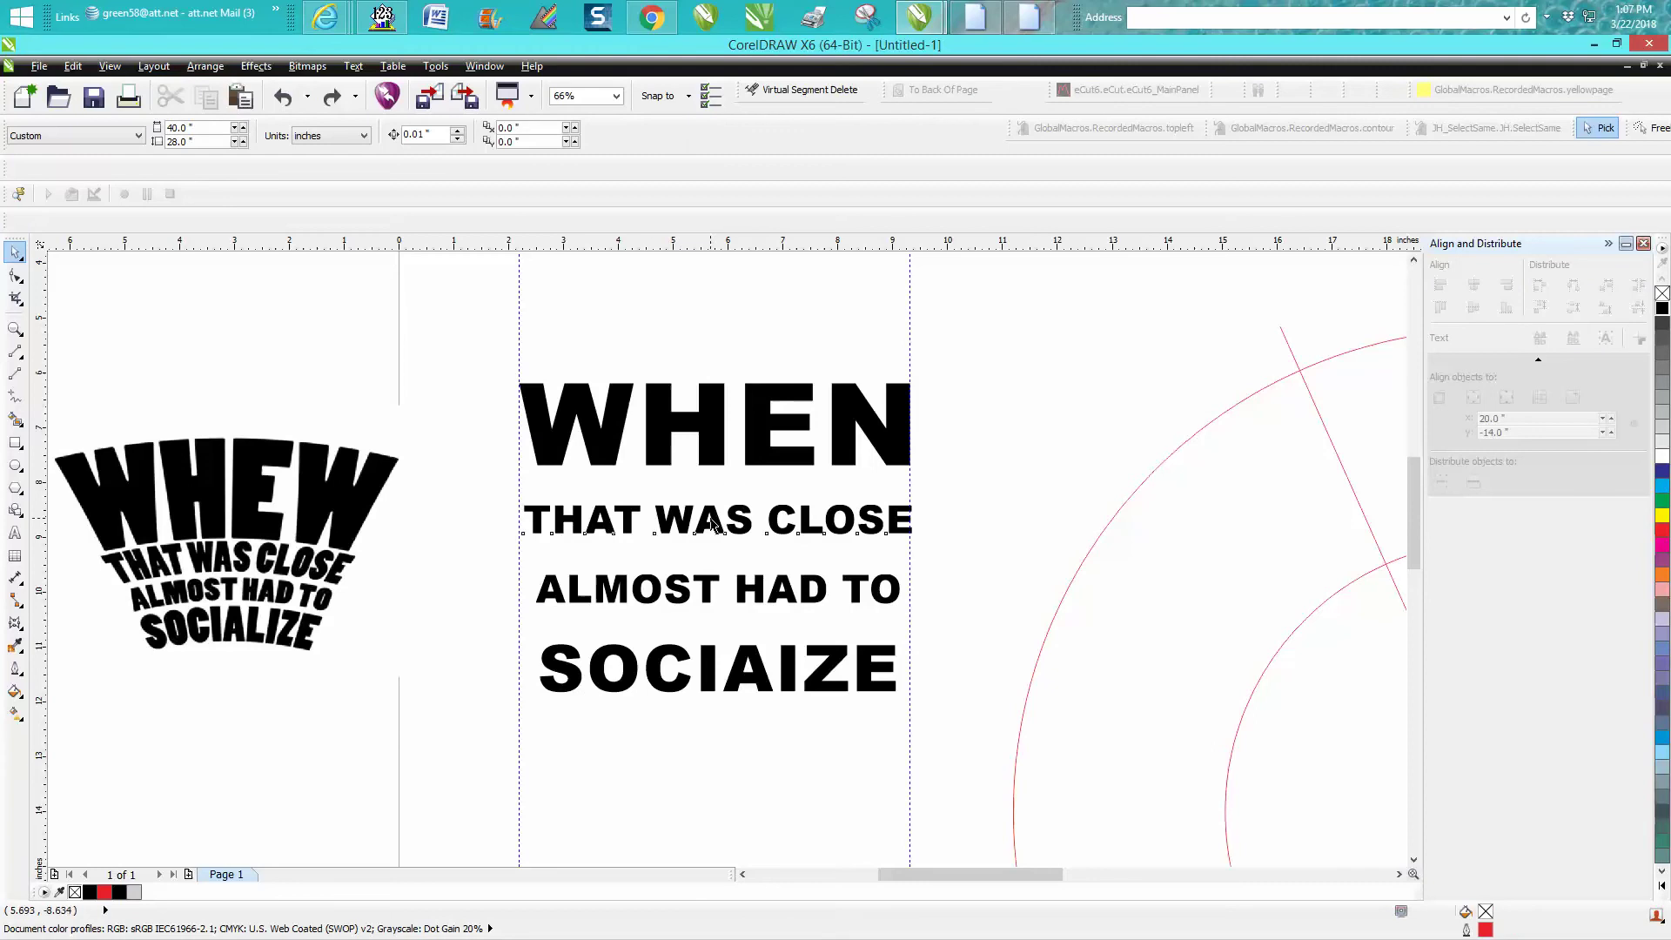
Move THAT WAS CLOSE, ALMOST HAD TO and SOCIAIZE up into a tight stack under WHEN
click(711, 522)
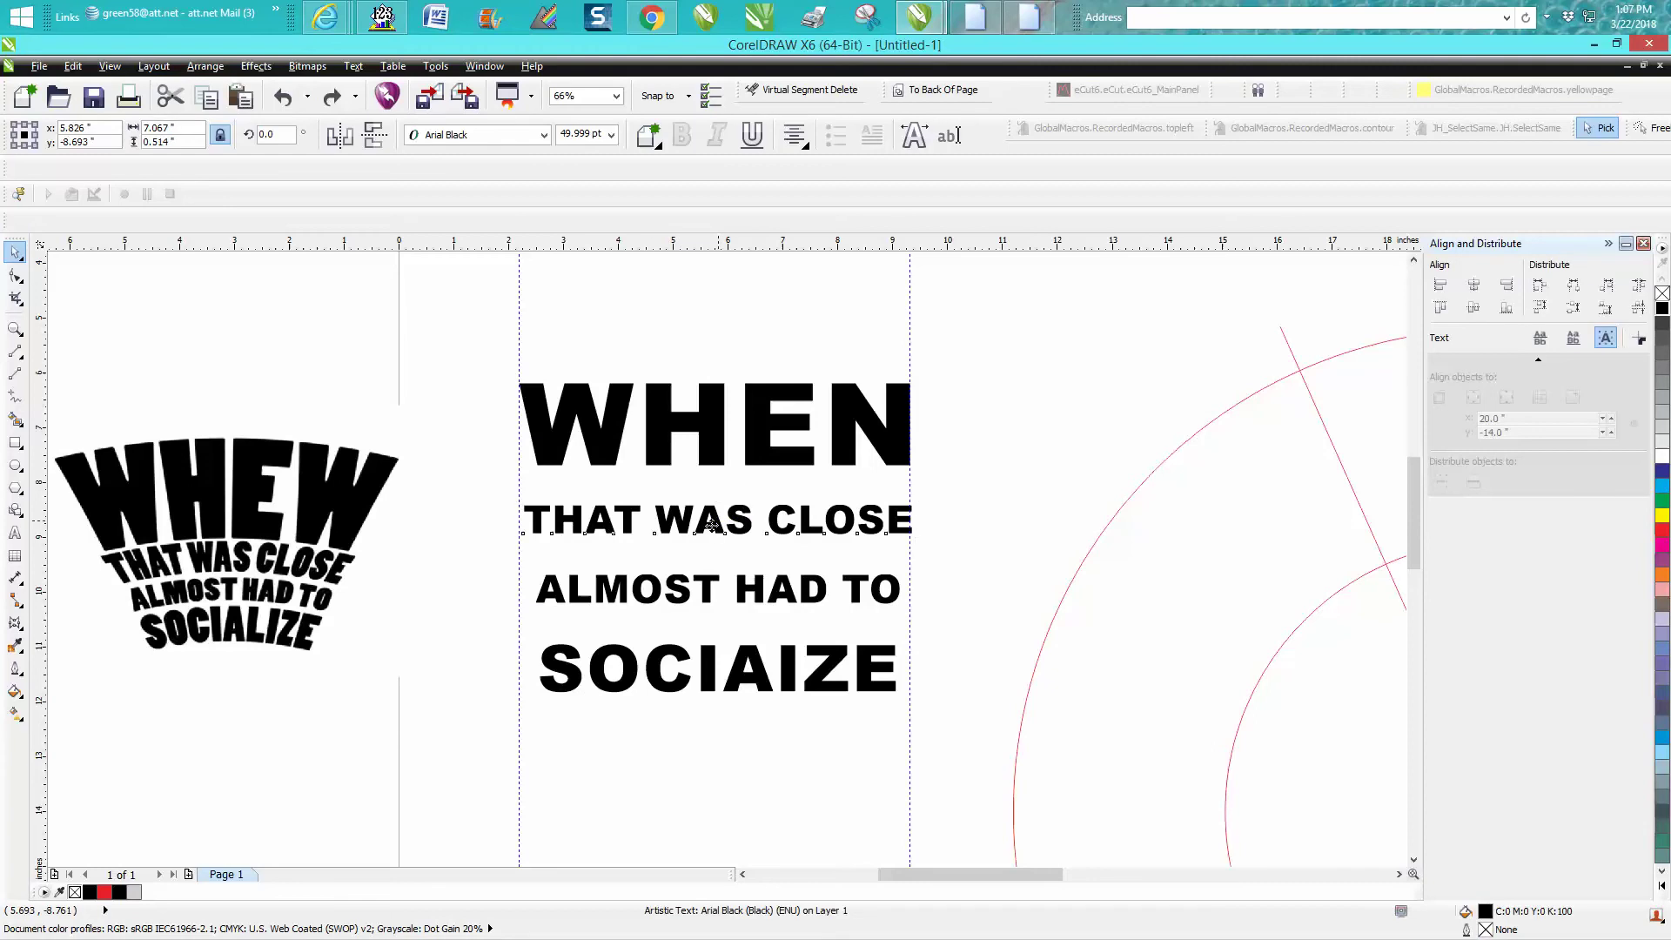
drag(712, 521, 718, 481)
click(745, 590)
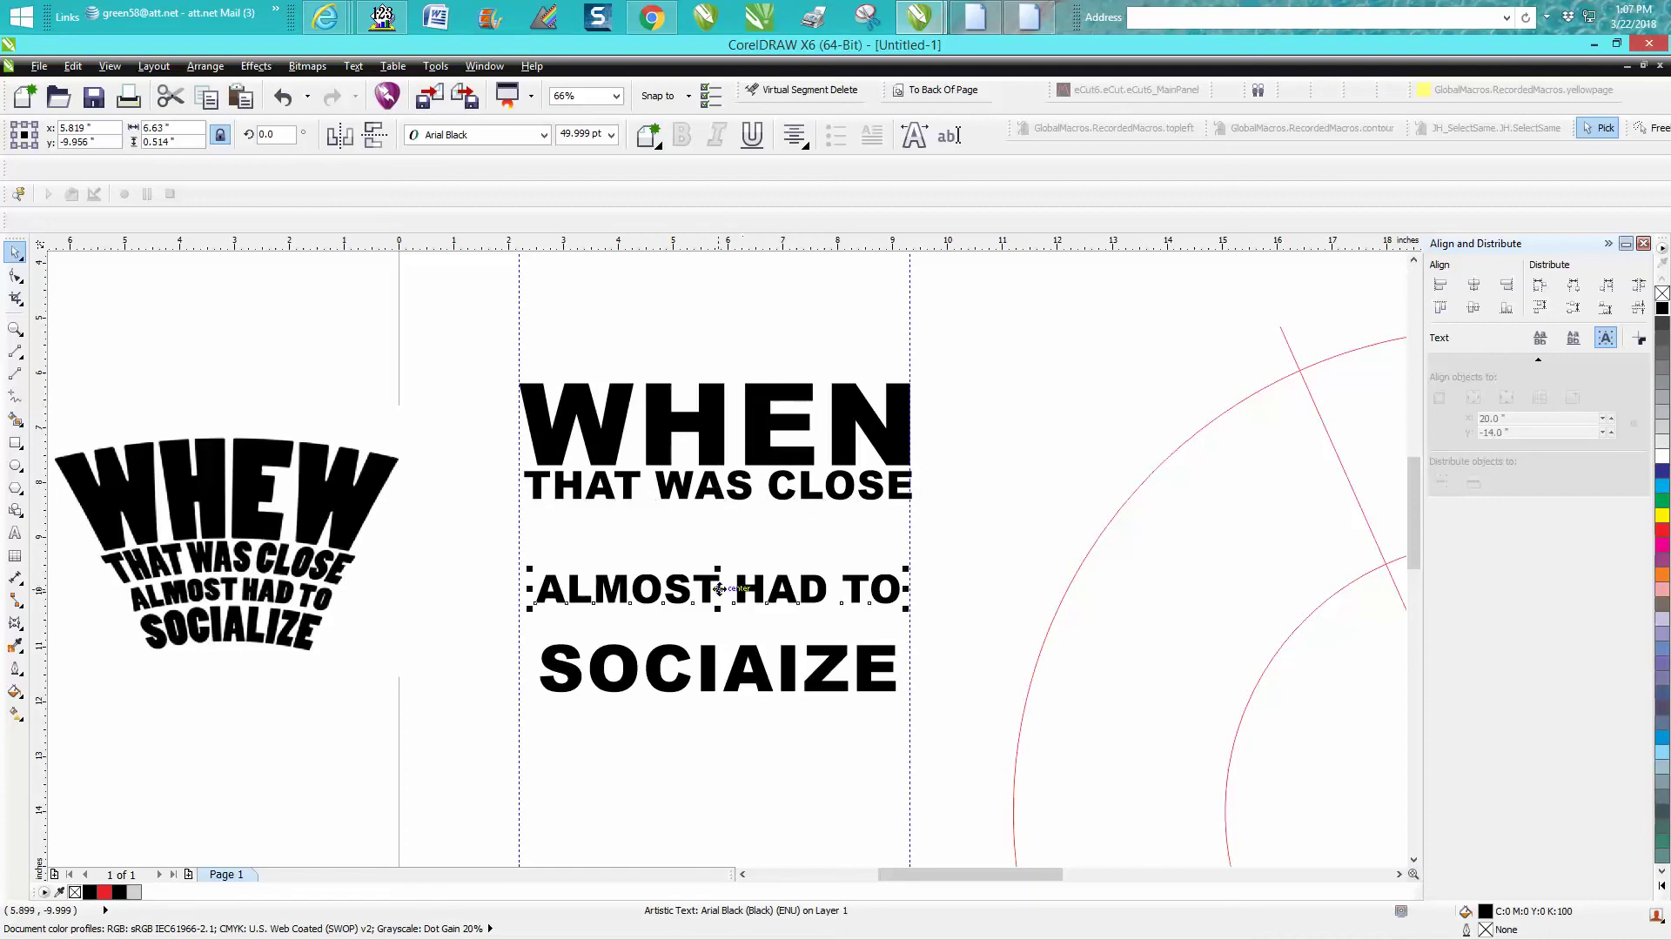
drag(719, 574, 717, 521)
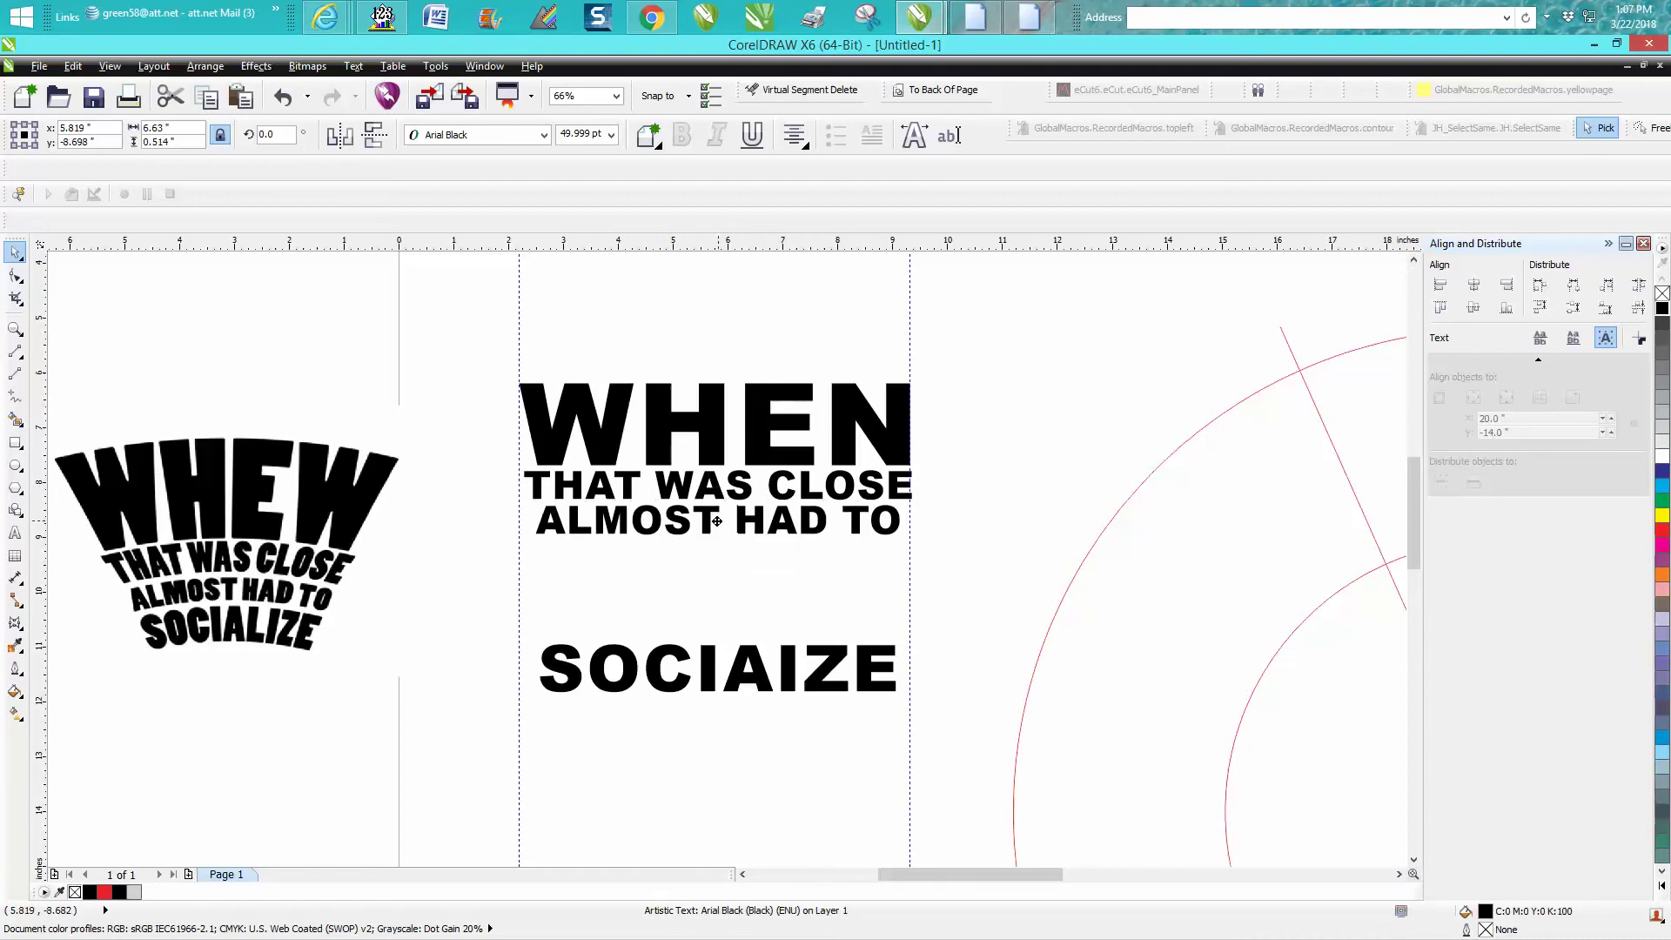
click(711, 667)
drag(720, 669, 721, 567)
Space the four lines evenly vertically and group them with Ctrl+G
drag(485, 354, 966, 656)
click(1636, 309)
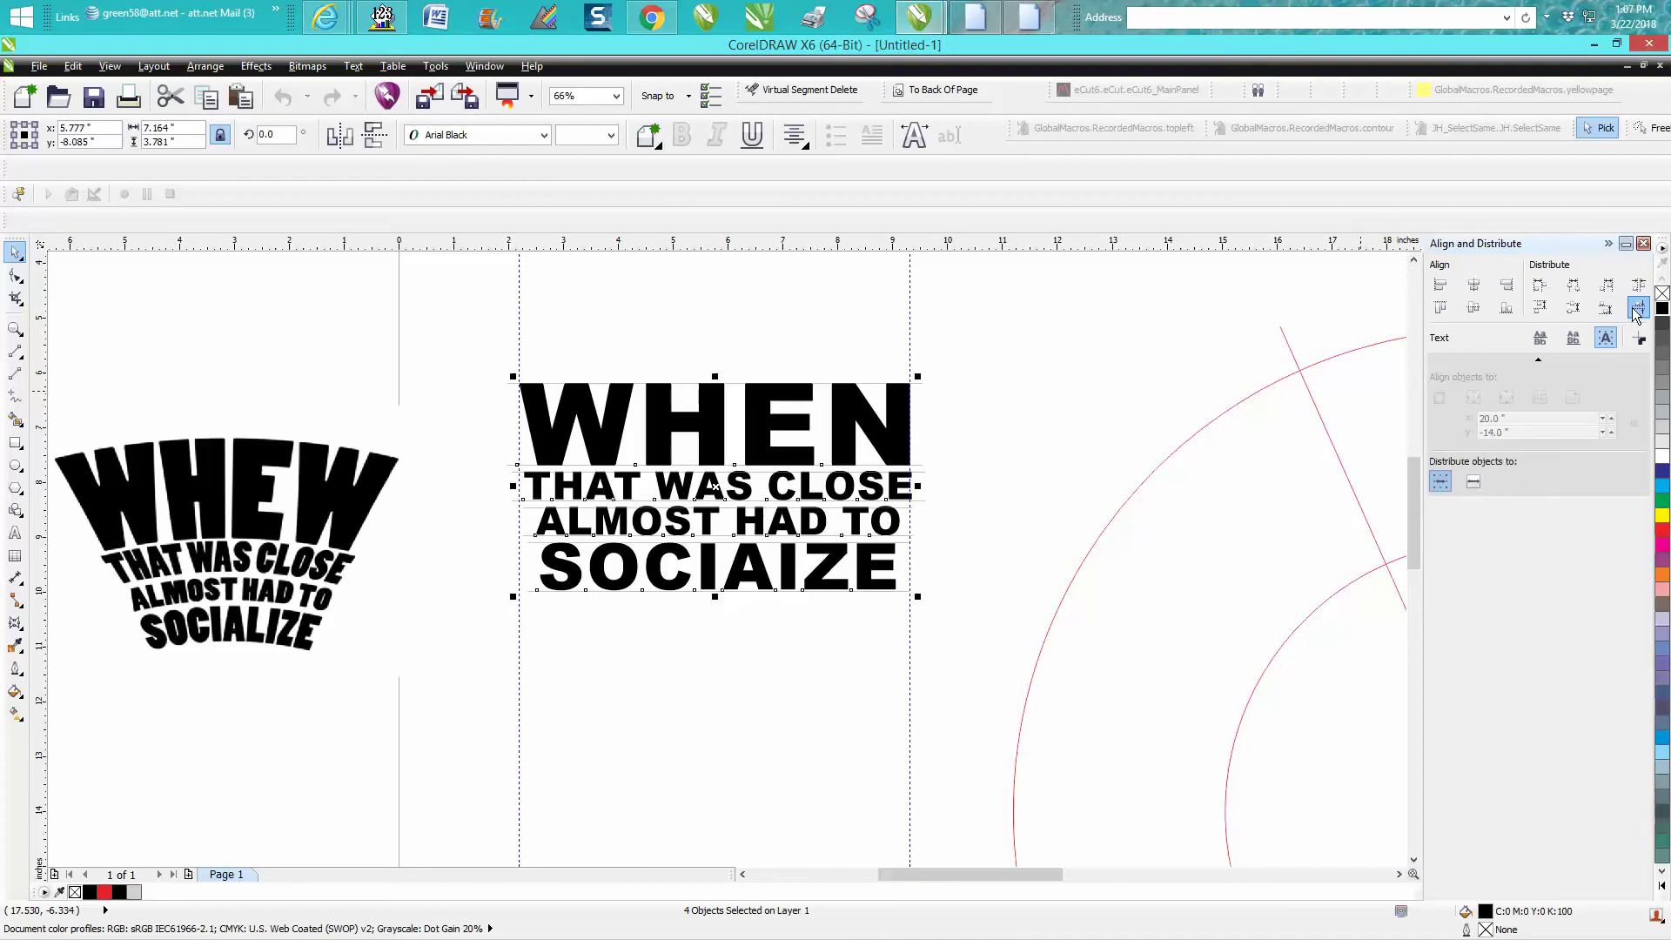
click(799, 623)
drag(493, 362, 1004, 650)
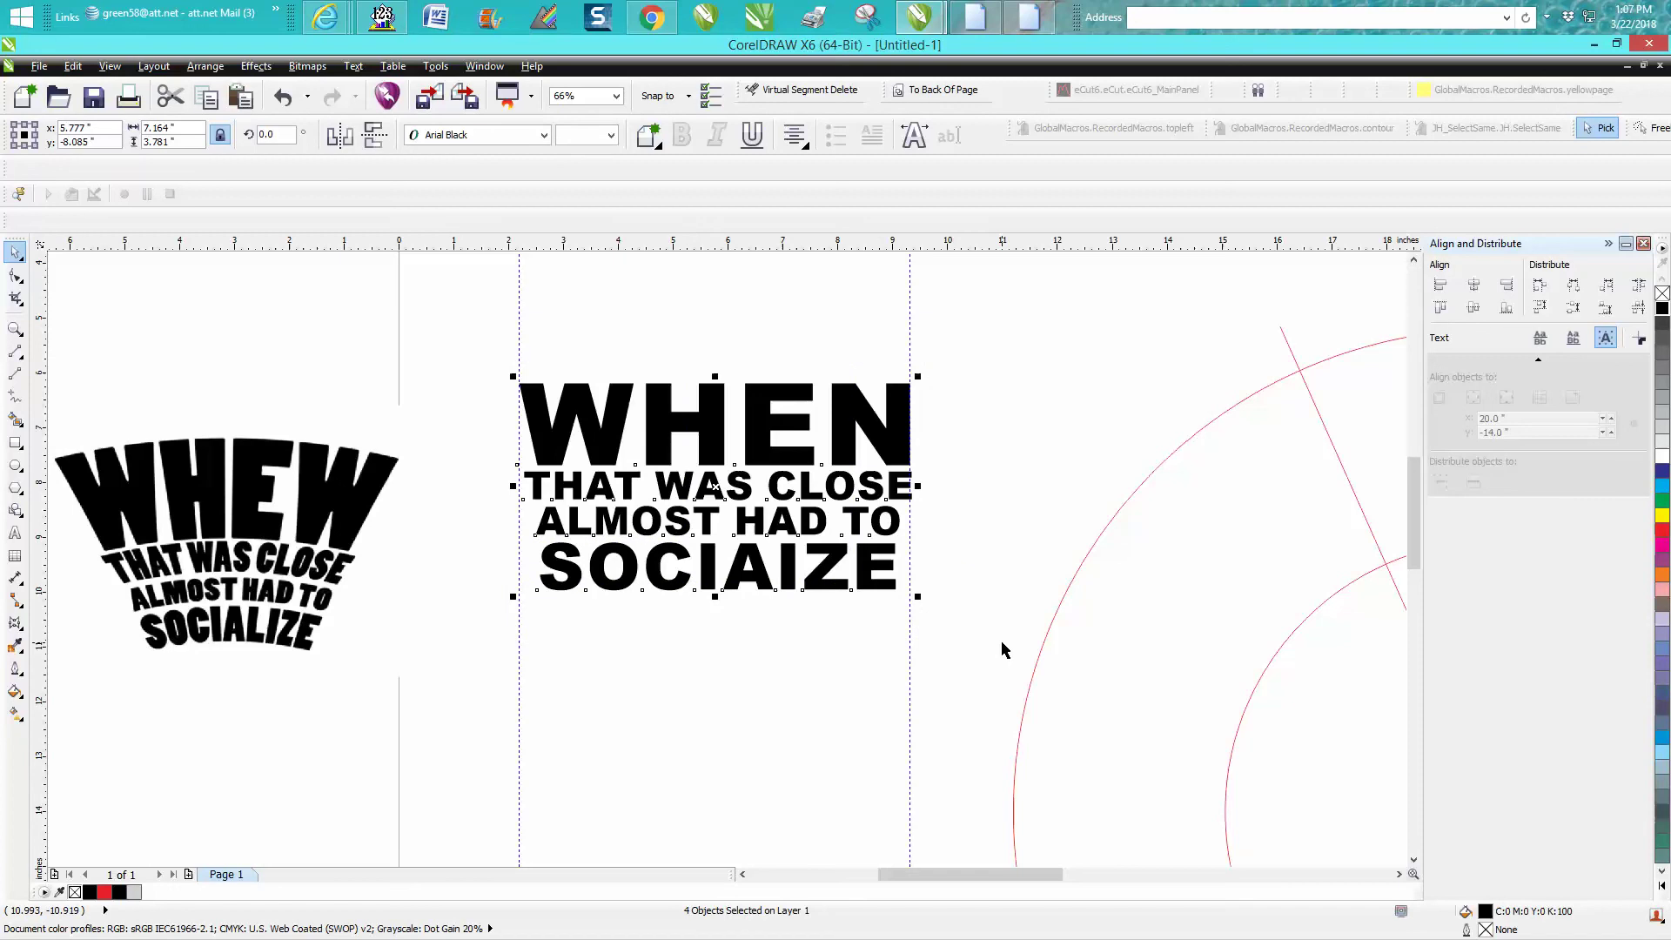
key(ctrl+g)
Close the alignment docker, open Effects > Envelope, and drag the grey wedge above the text group
scroll(989, 628, down, 2)
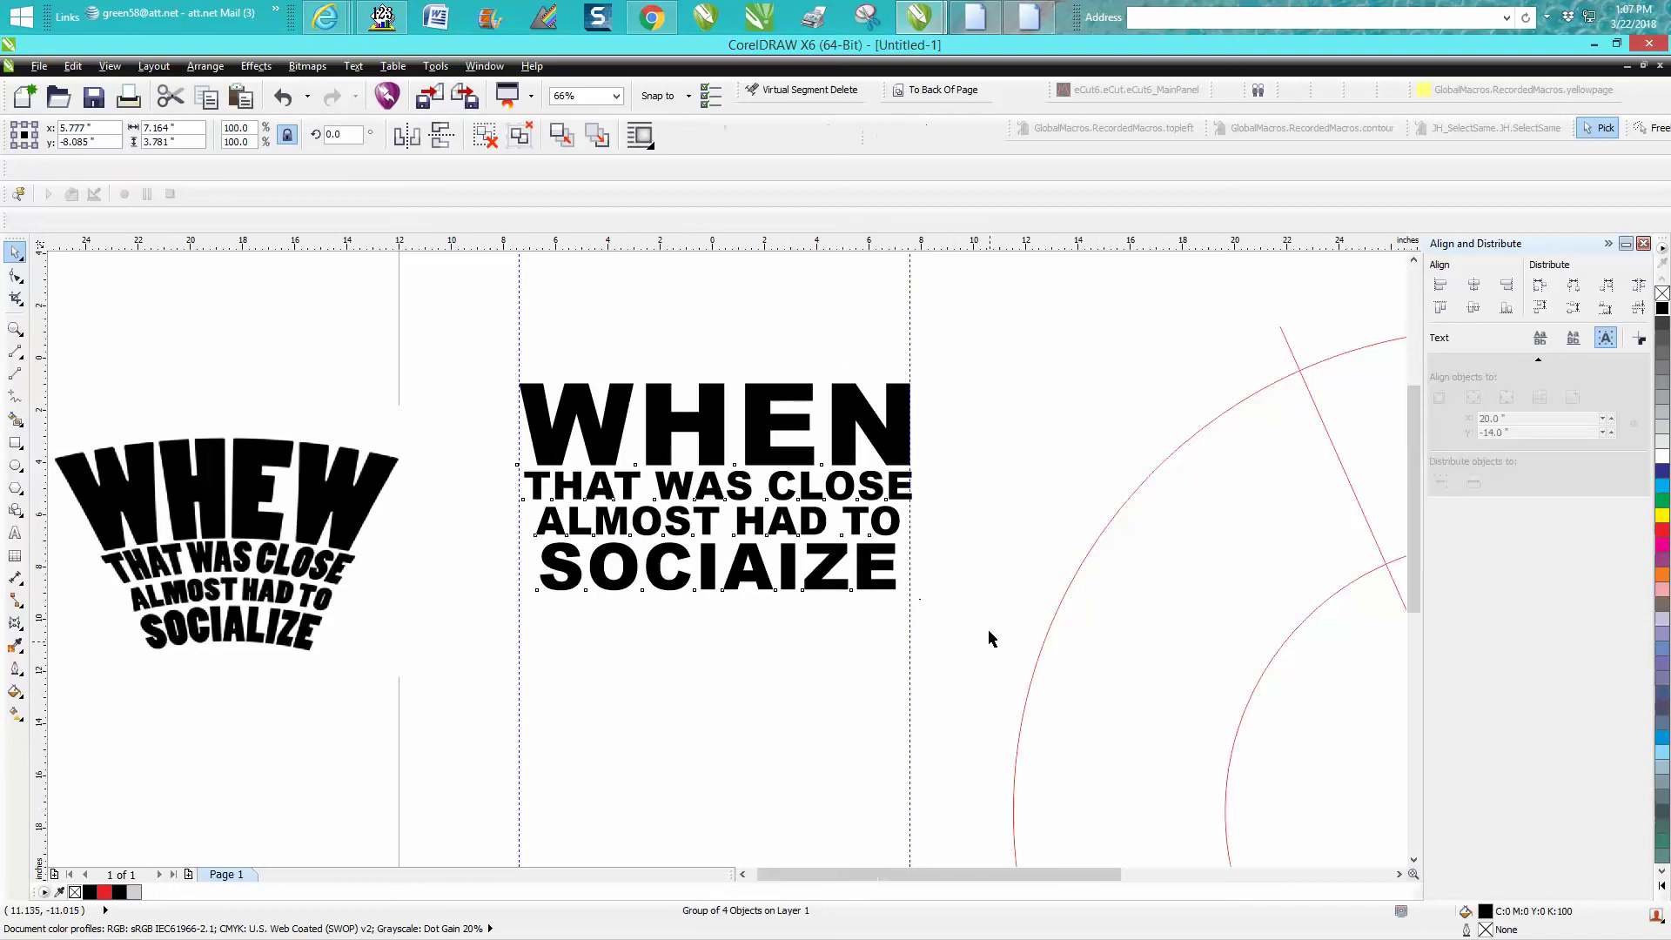
click(1642, 243)
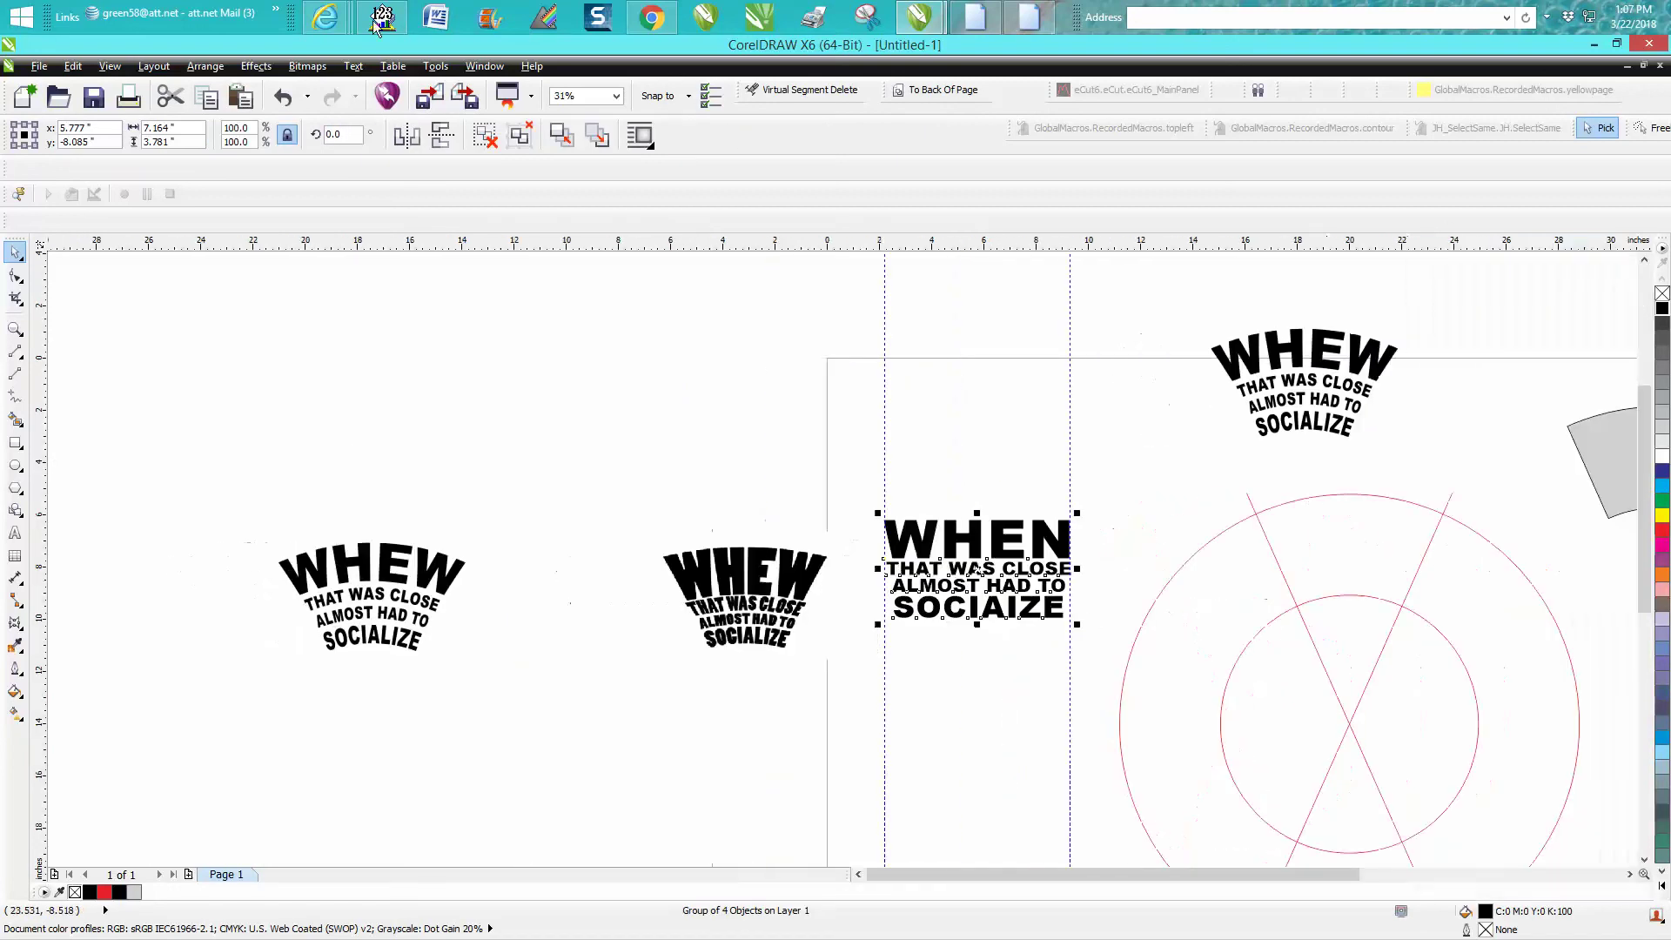
click(261, 67)
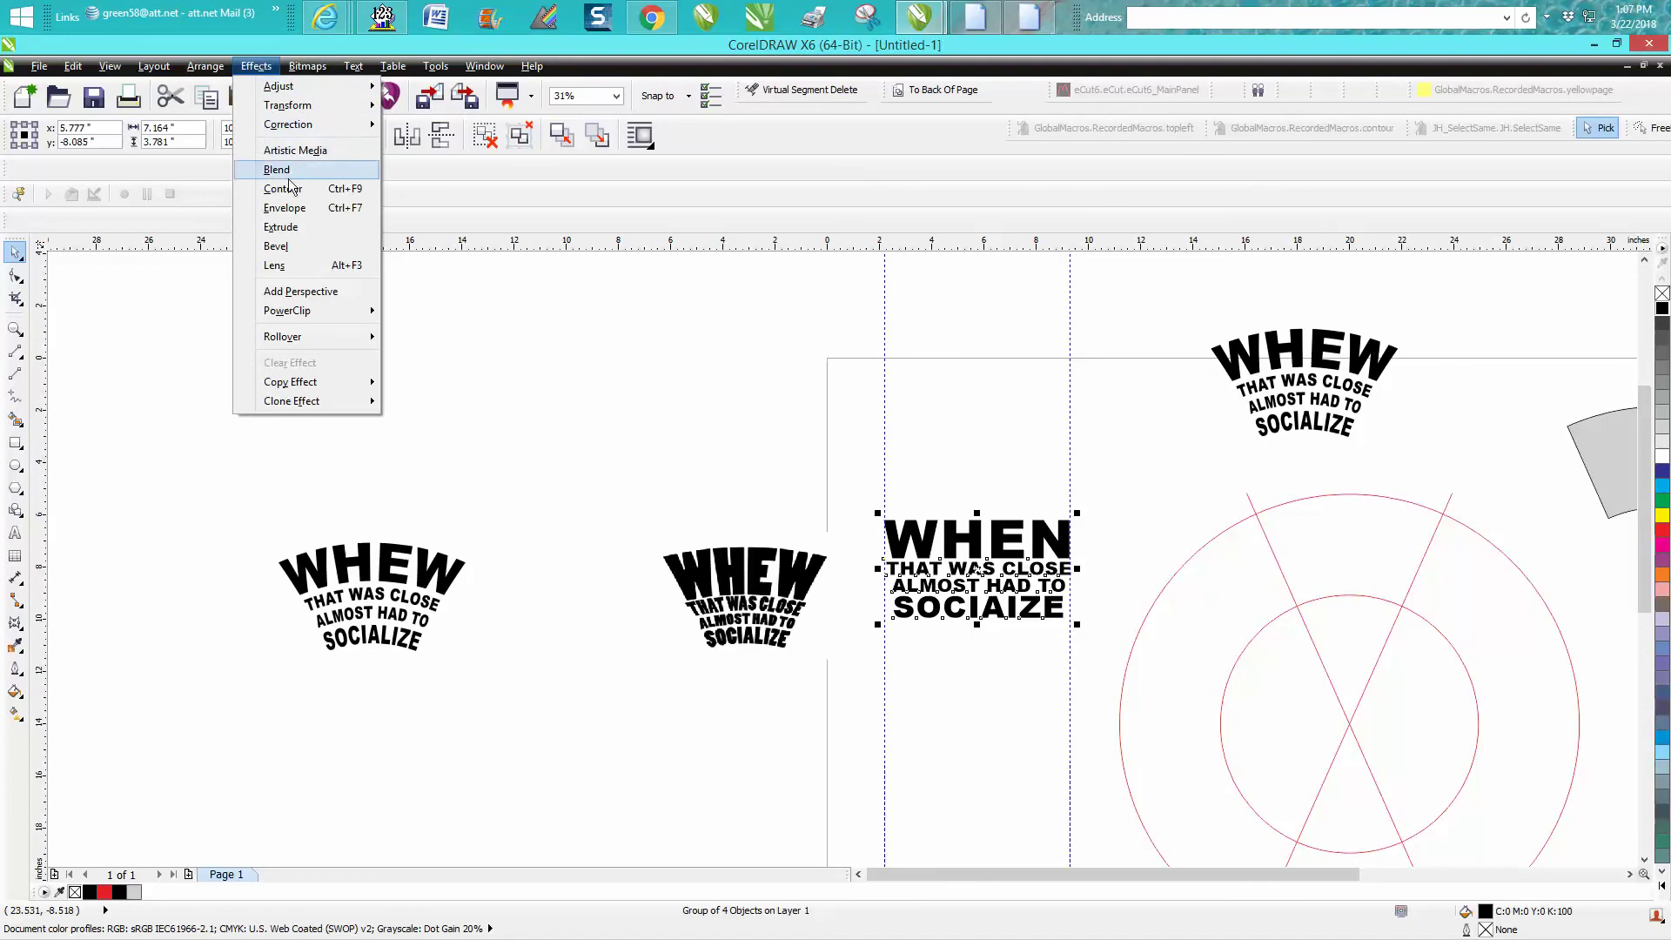
click(284, 209)
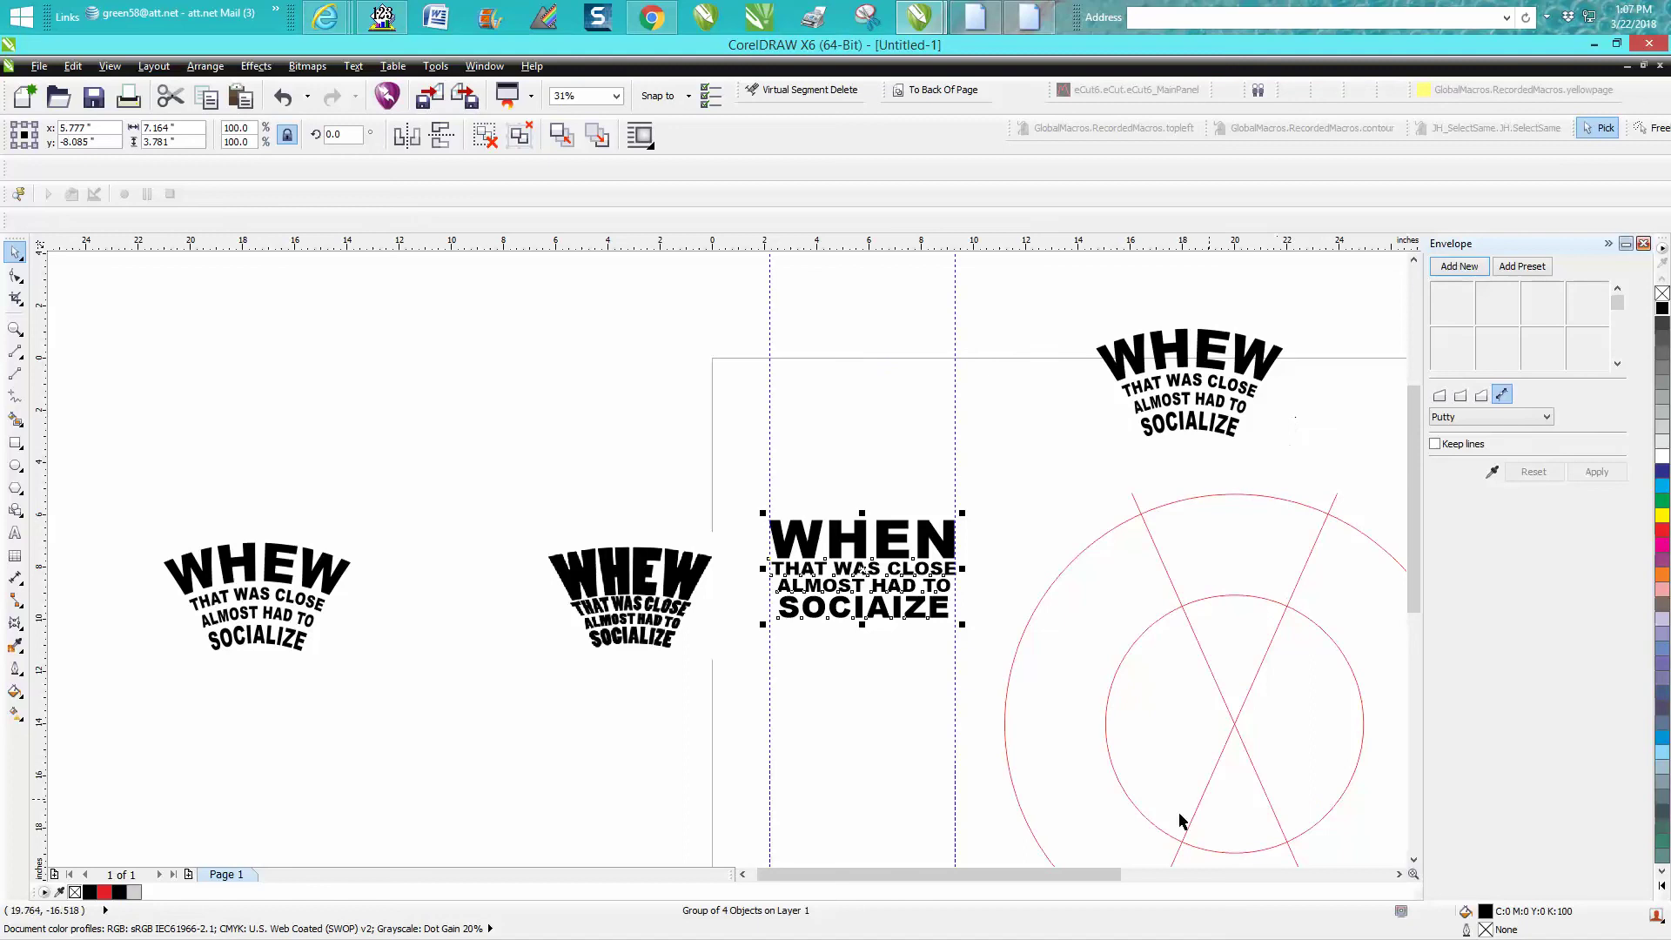
drag(1101, 873, 1147, 872)
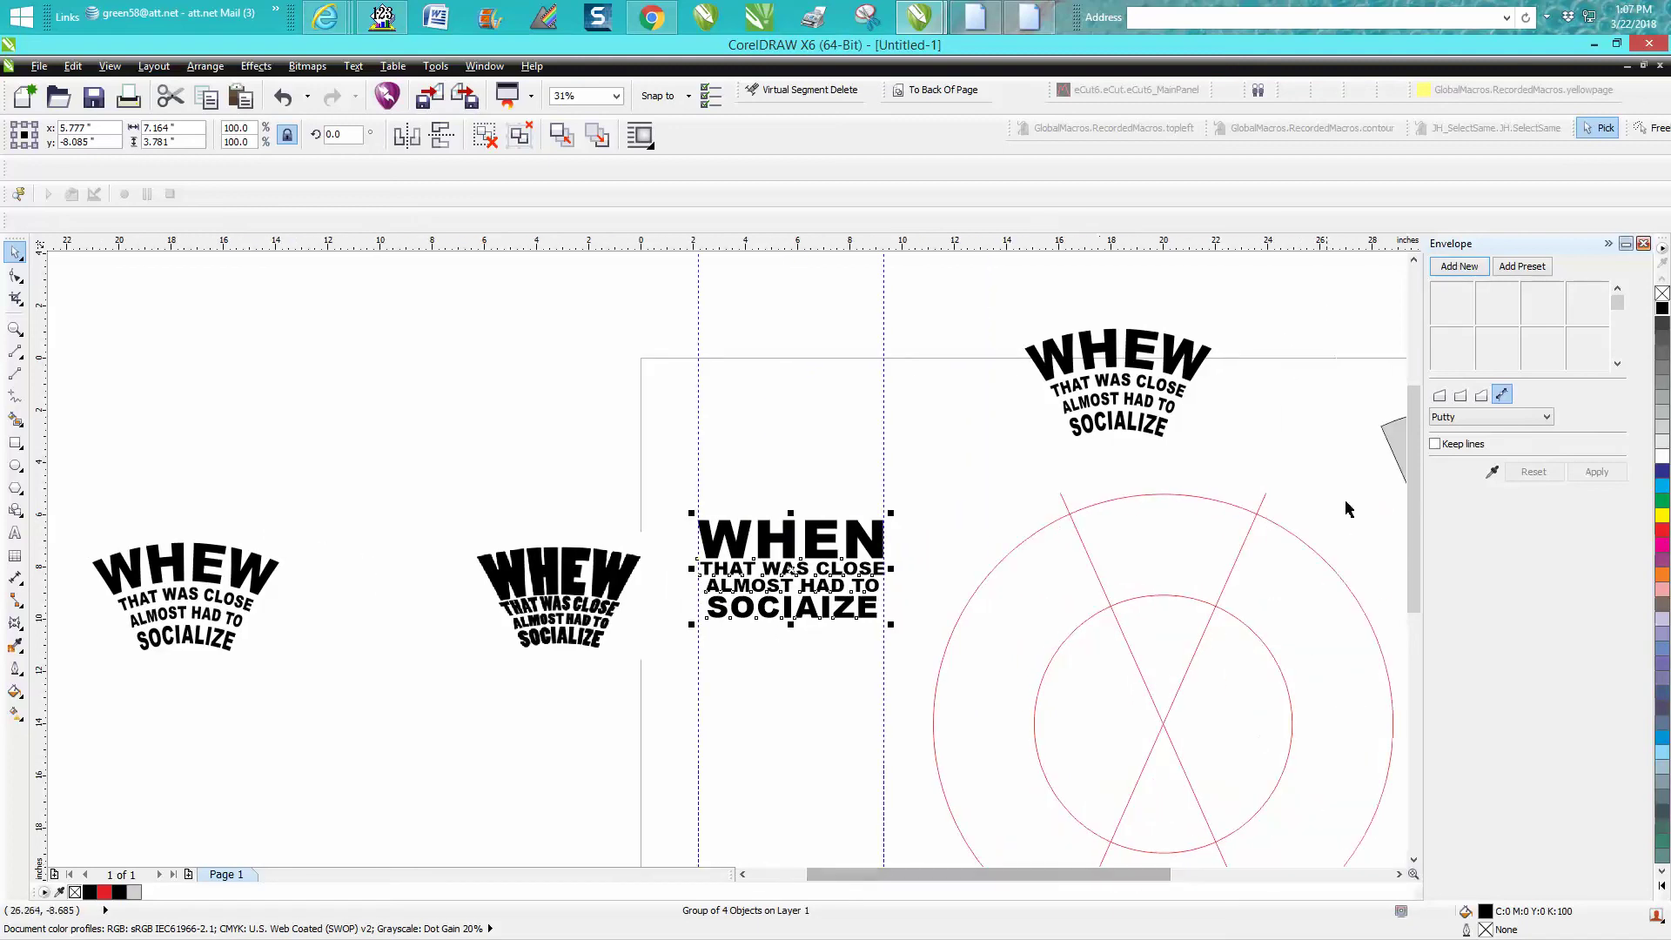
drag(1391, 433, 722, 382)
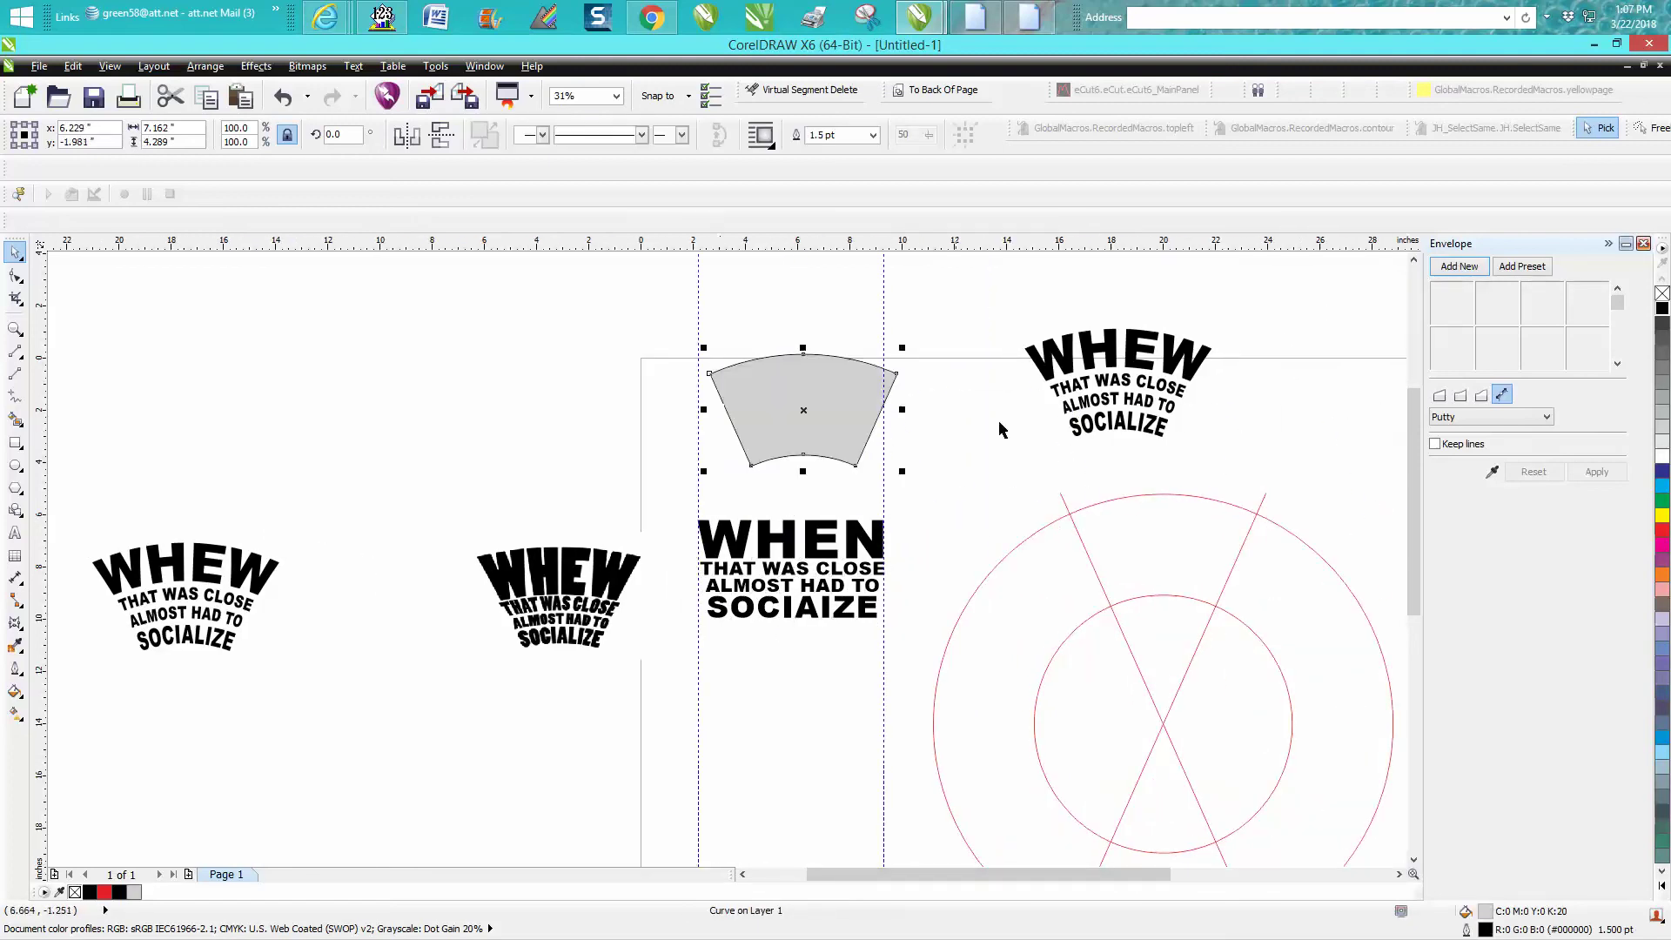
Dismiss an invalid envelope-source pick and delete the extra grey wedge shape
click(1493, 474)
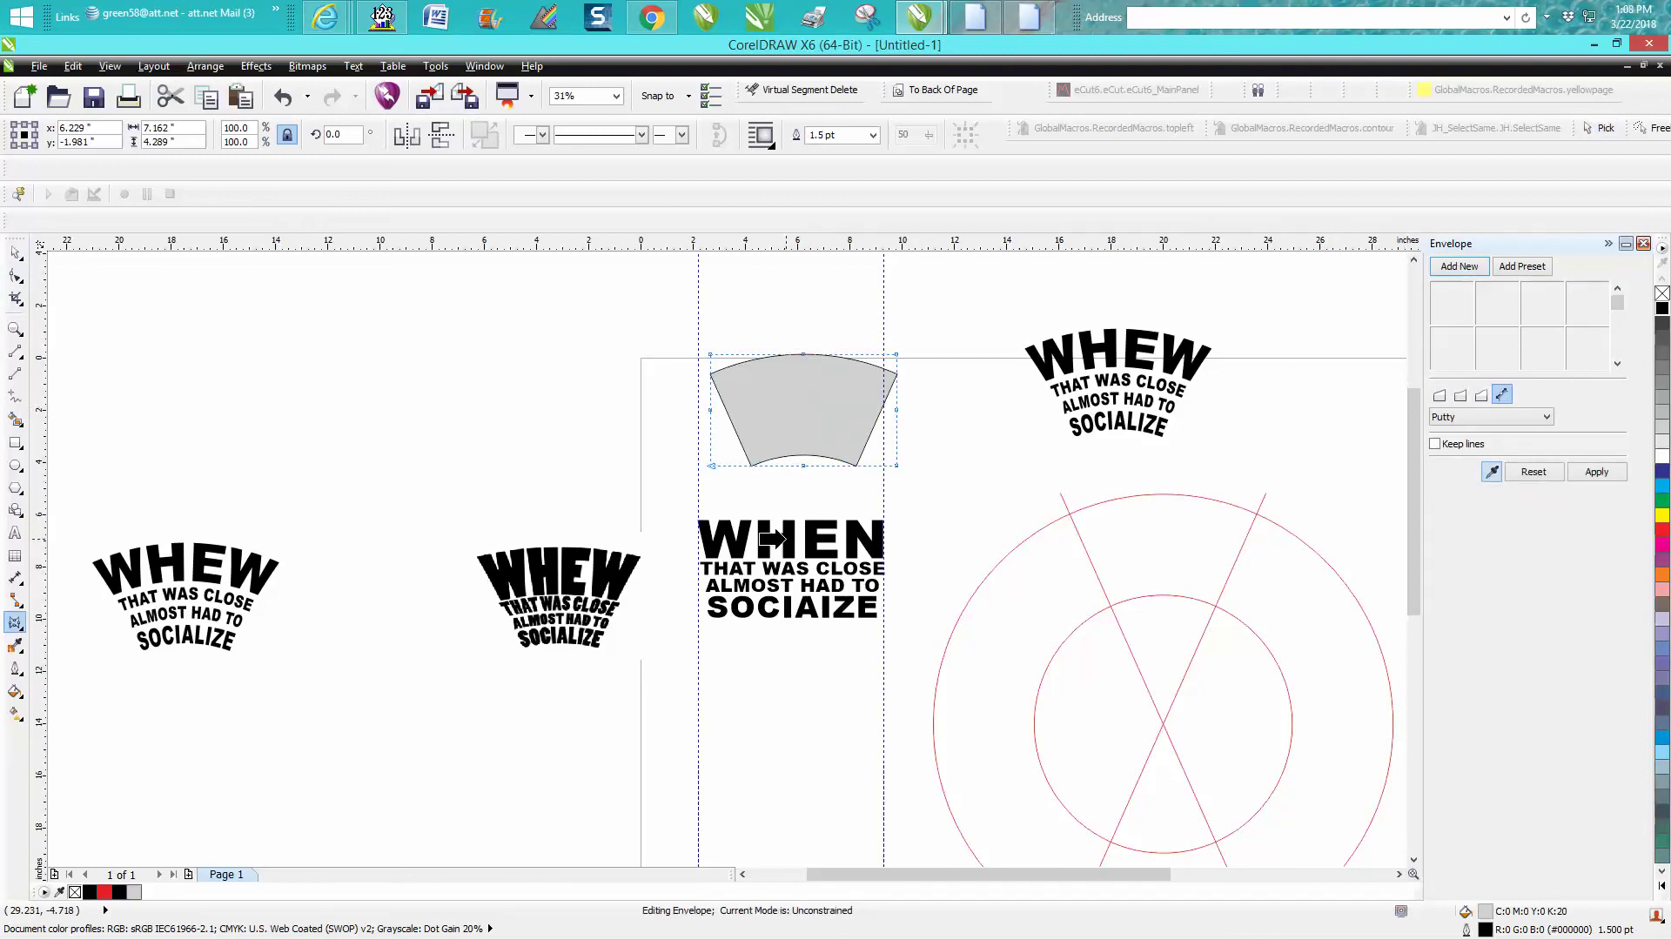
click(773, 540)
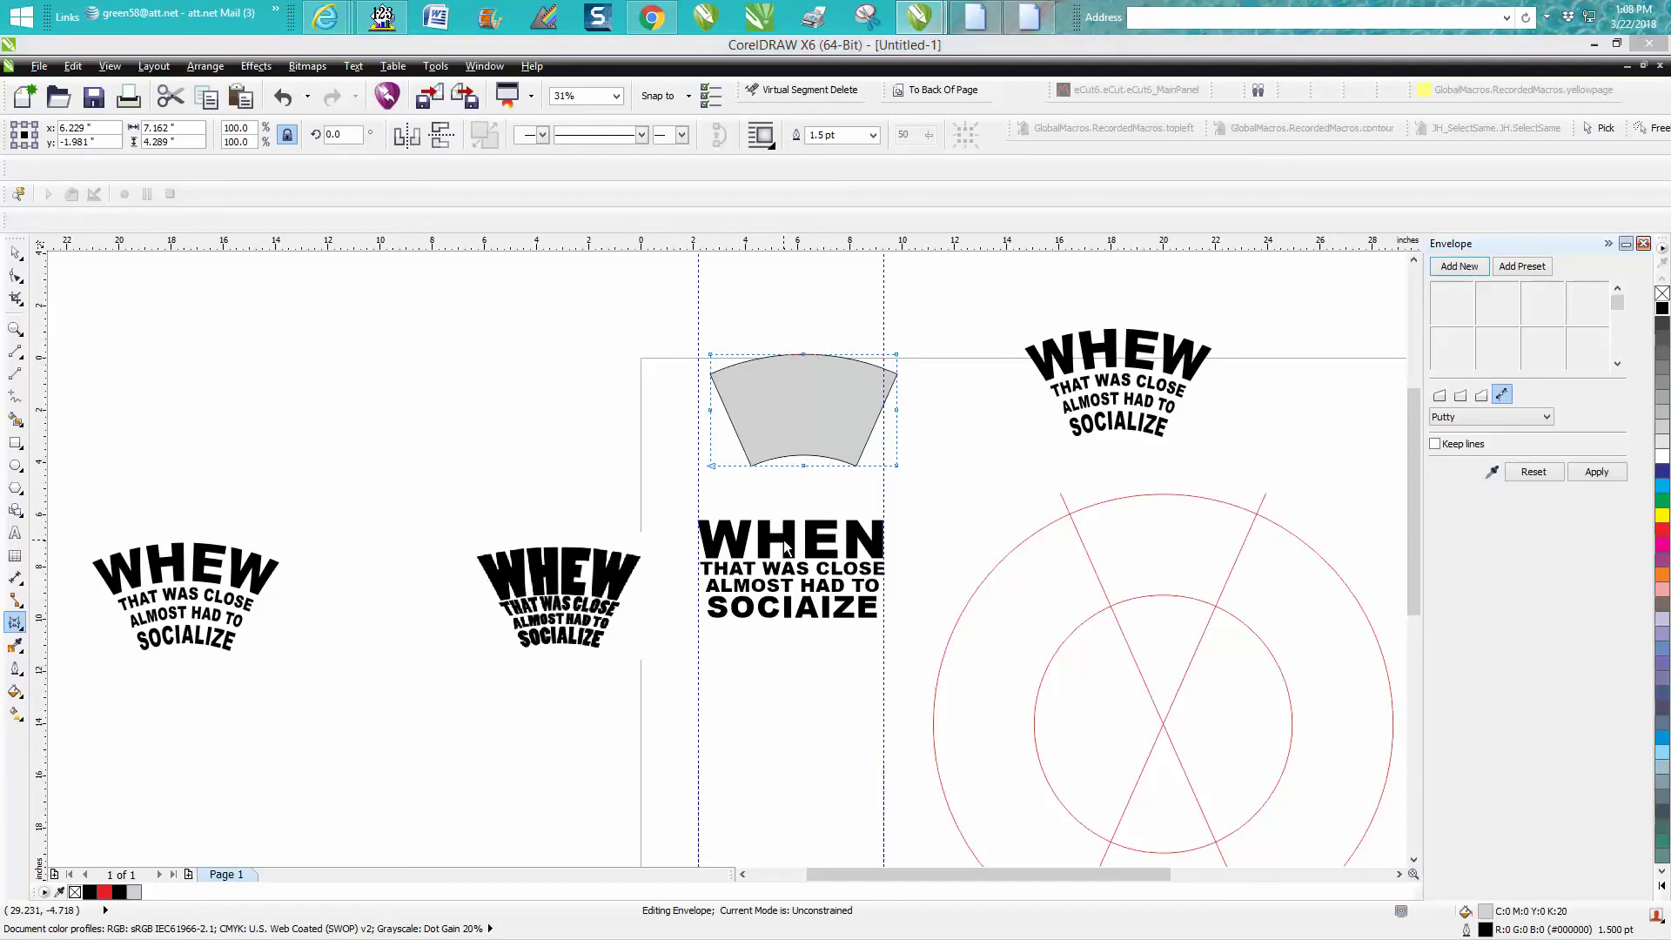
click(911, 541)
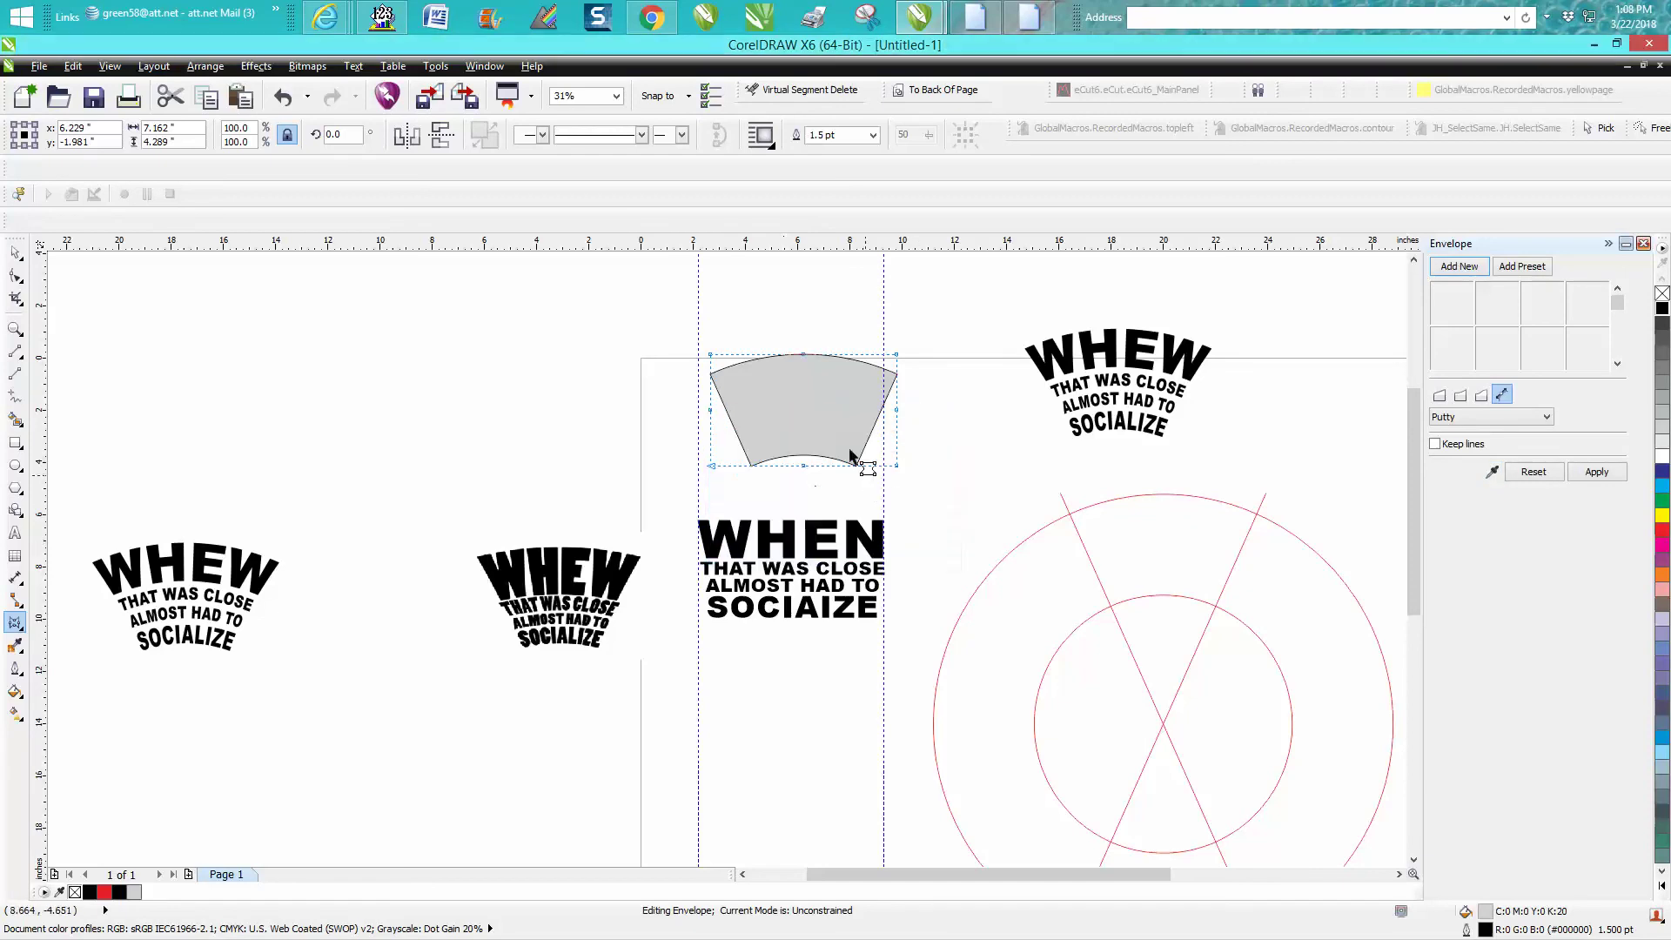
click(15, 253)
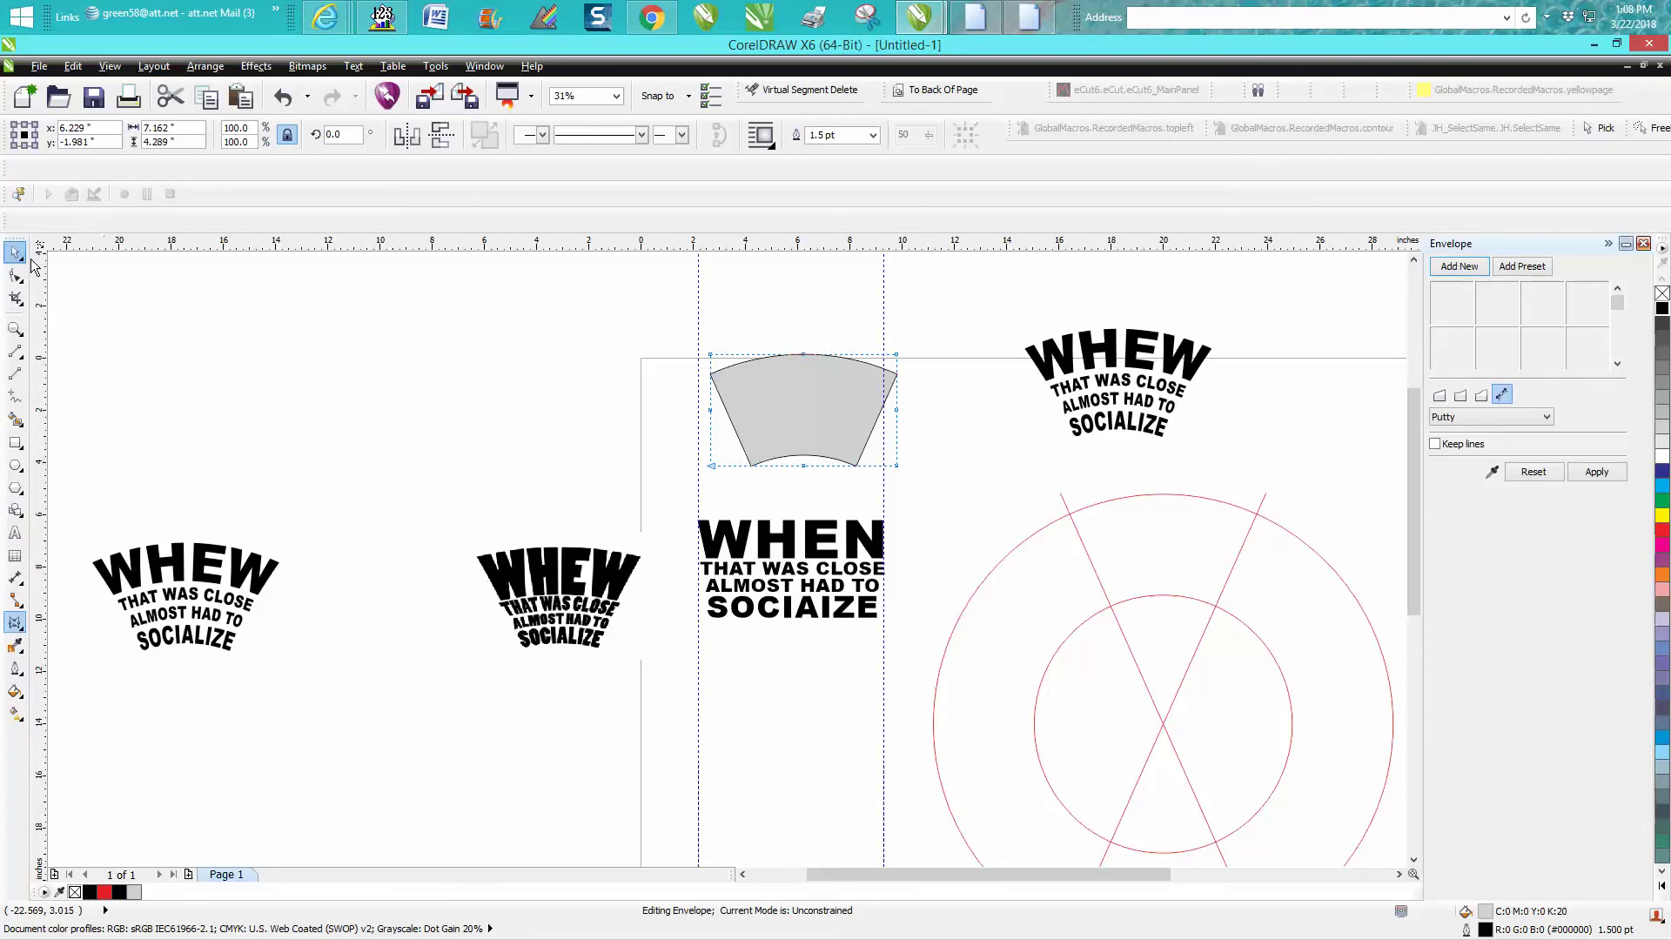
key(F3)
drag(1253, 522, 760, 470)
key(Delete)
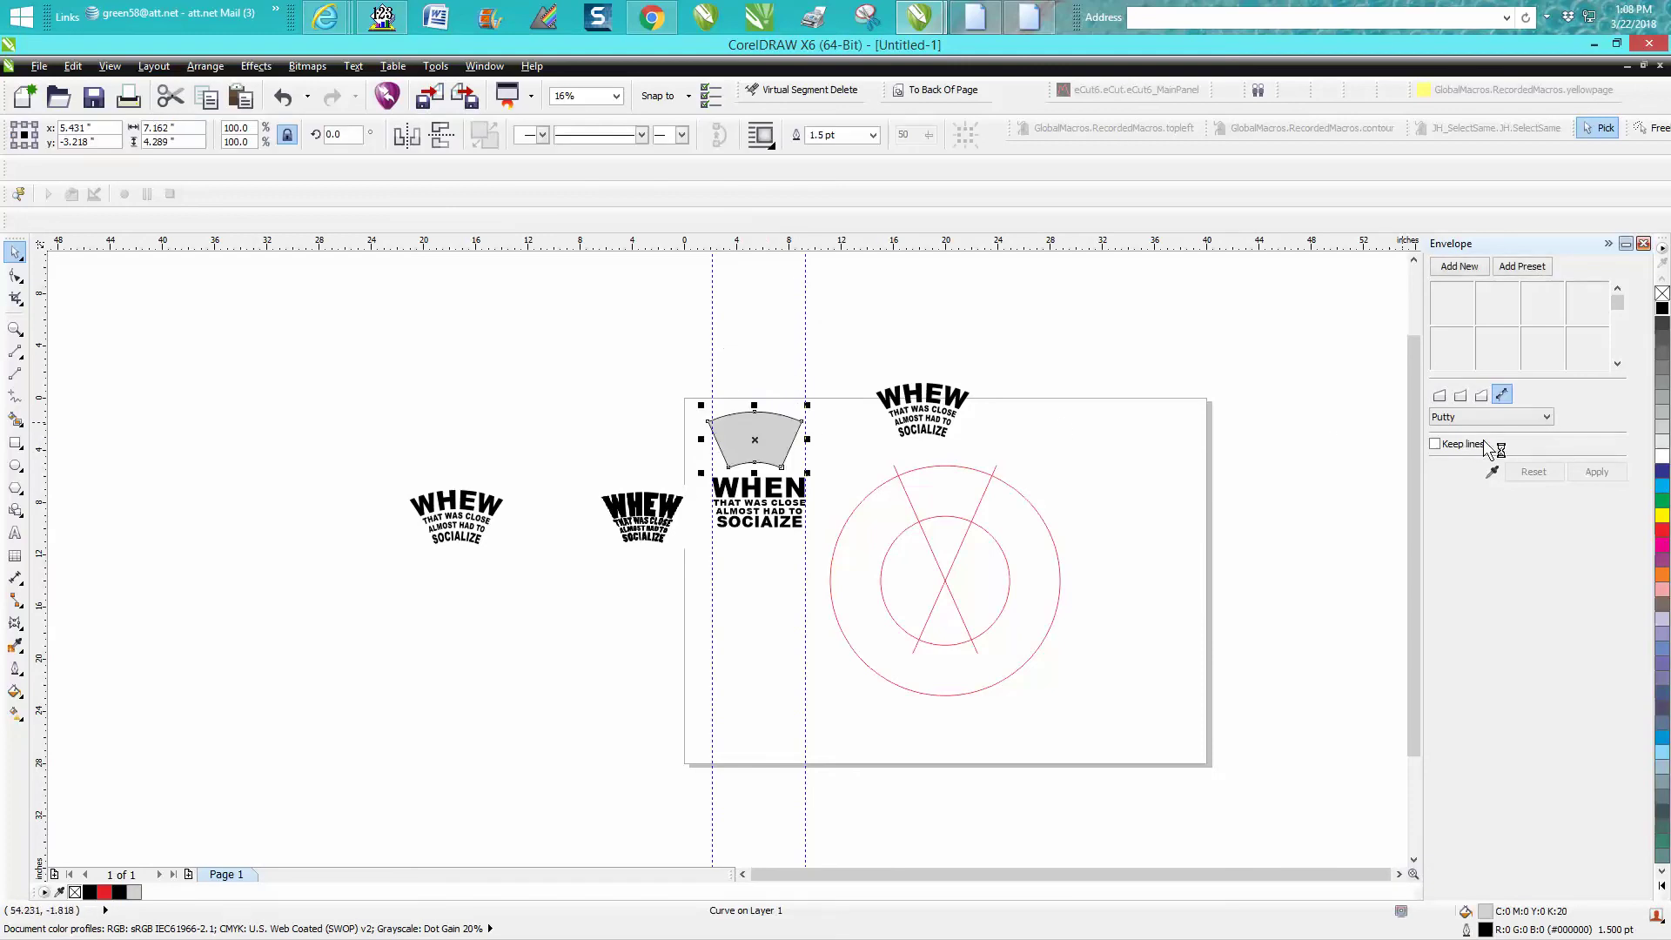
Select the WHEN text group and apply the grey wedge's envelope to it
click(1492, 472)
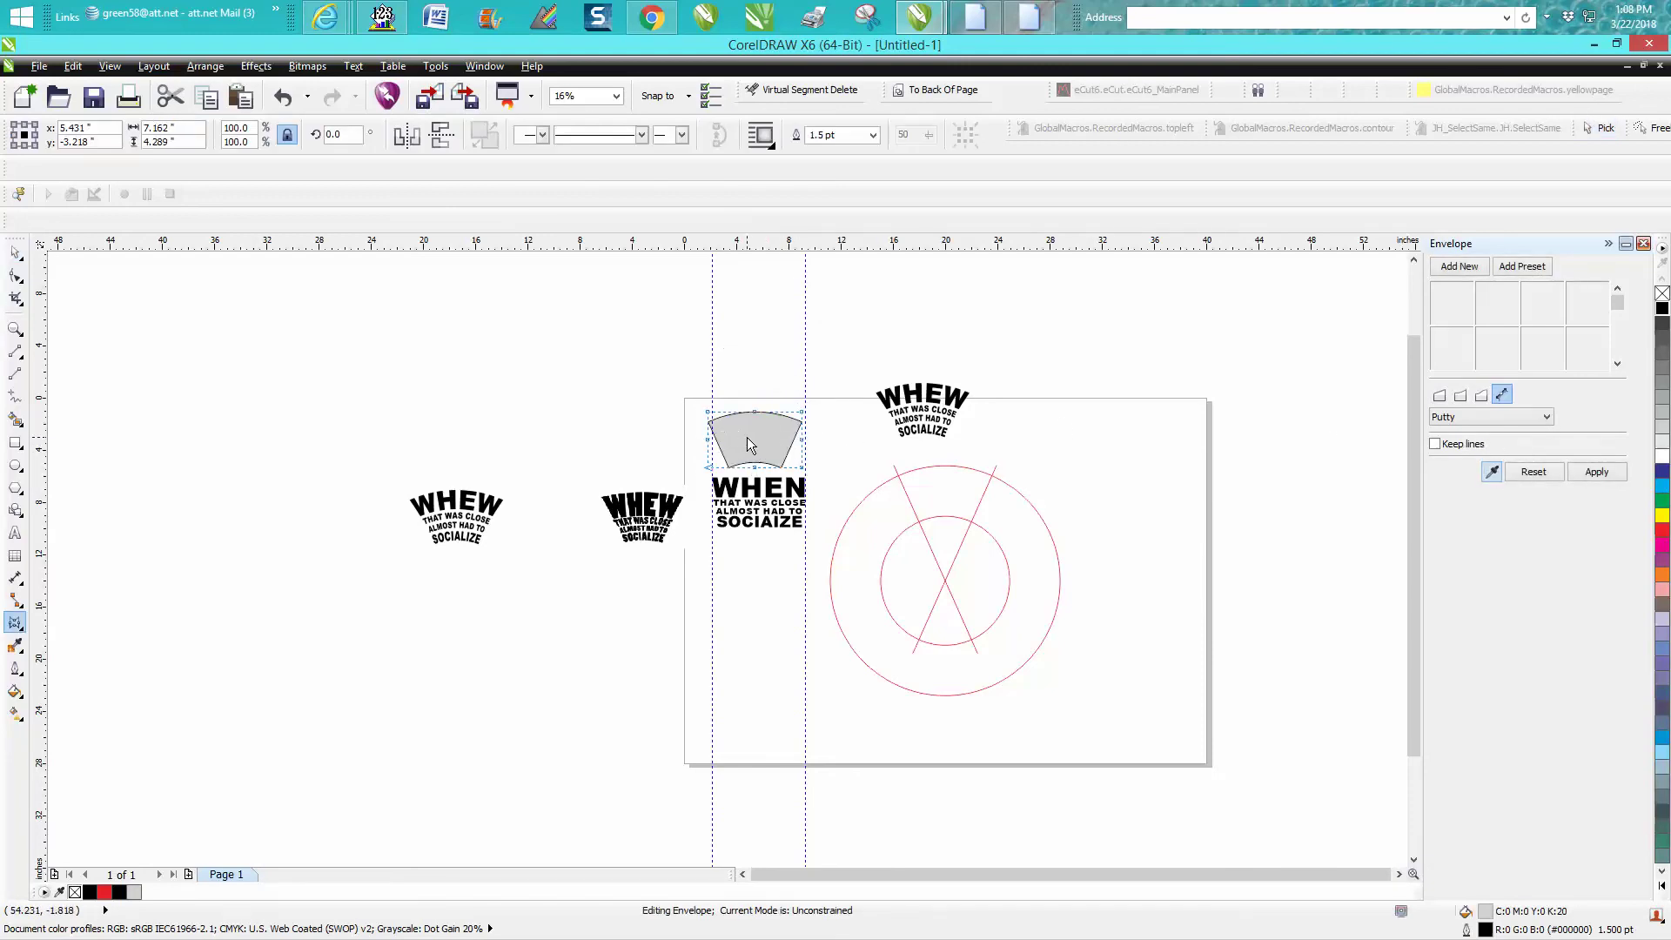
click(752, 441)
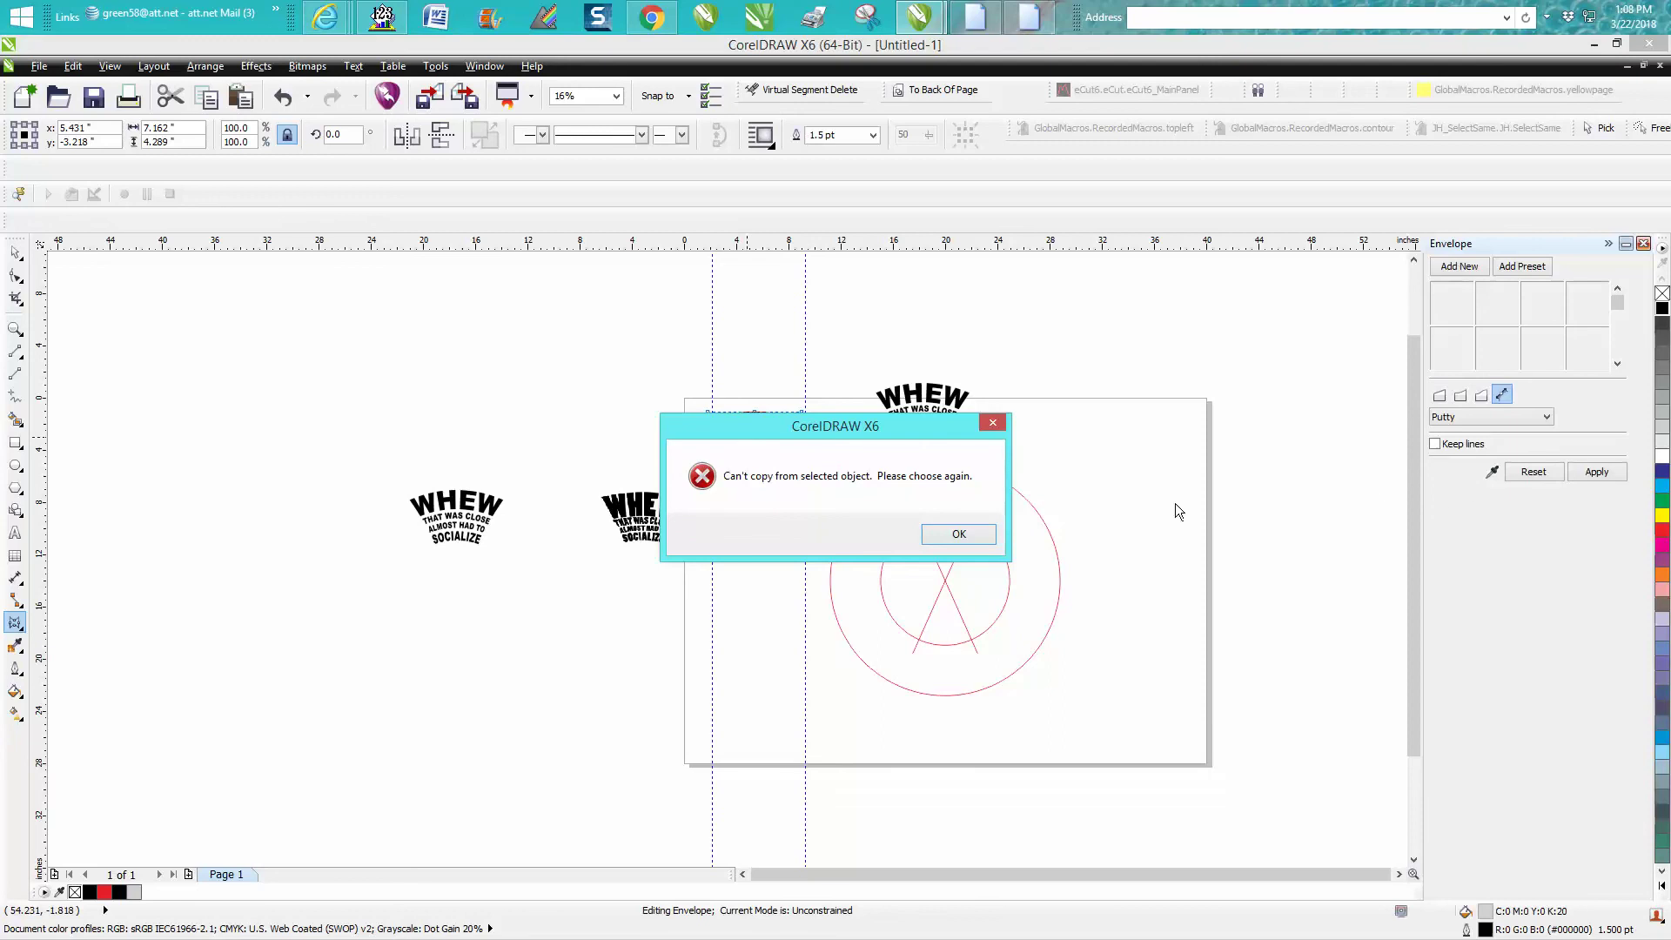
click(959, 536)
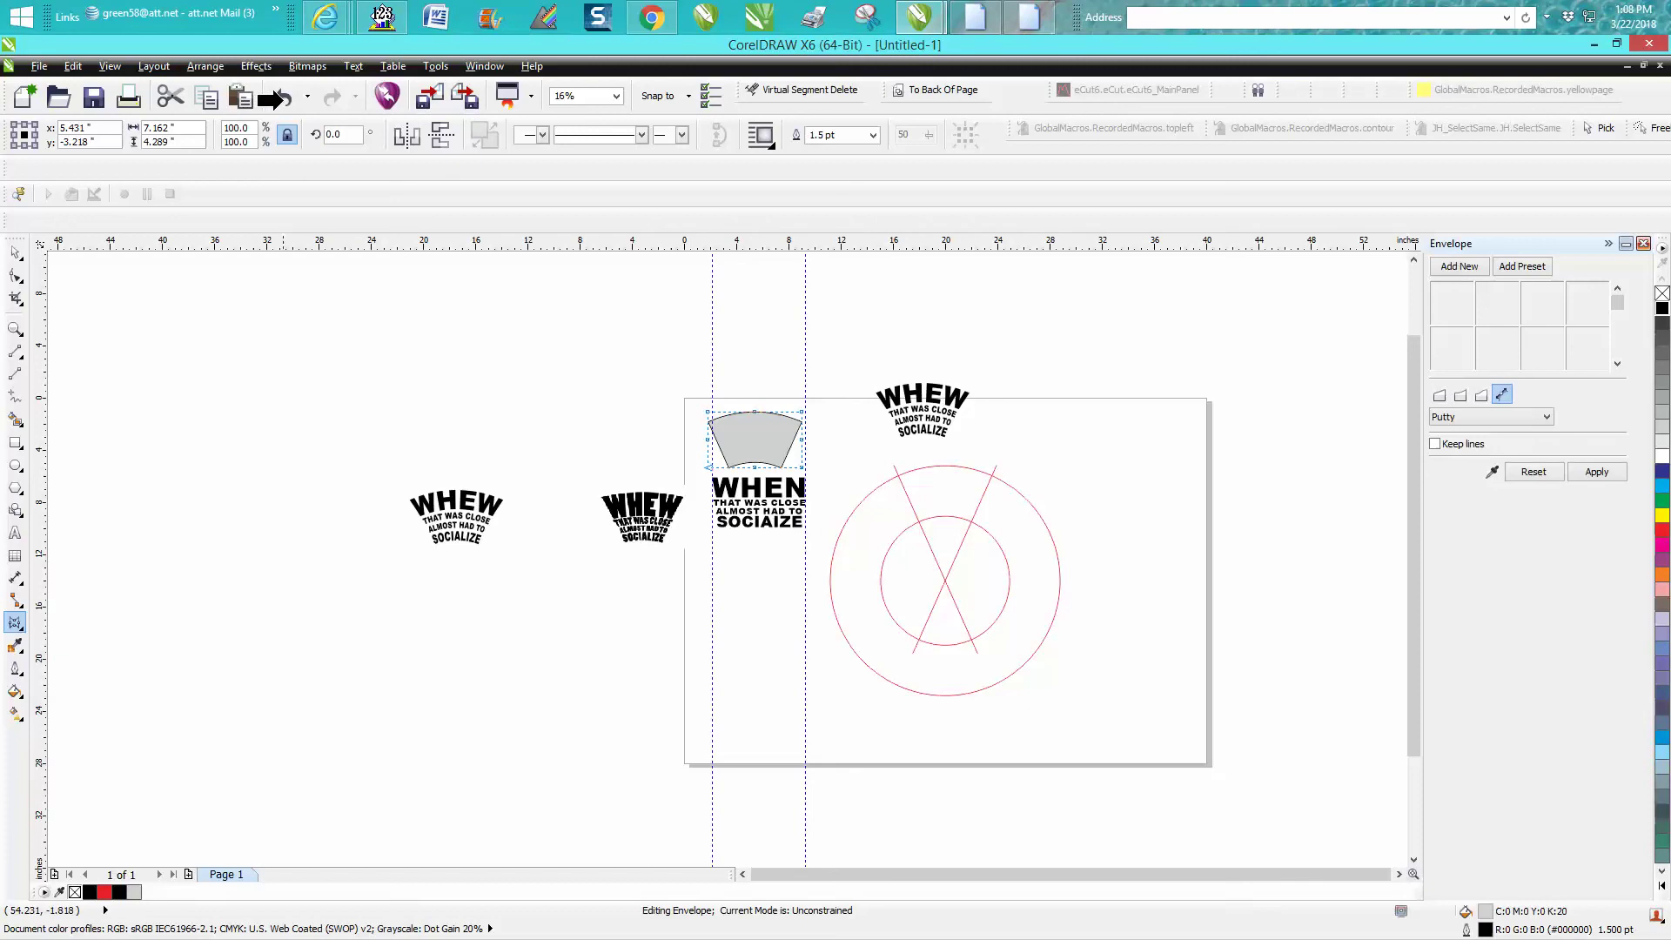
click(17, 253)
click(142, 271)
click(762, 489)
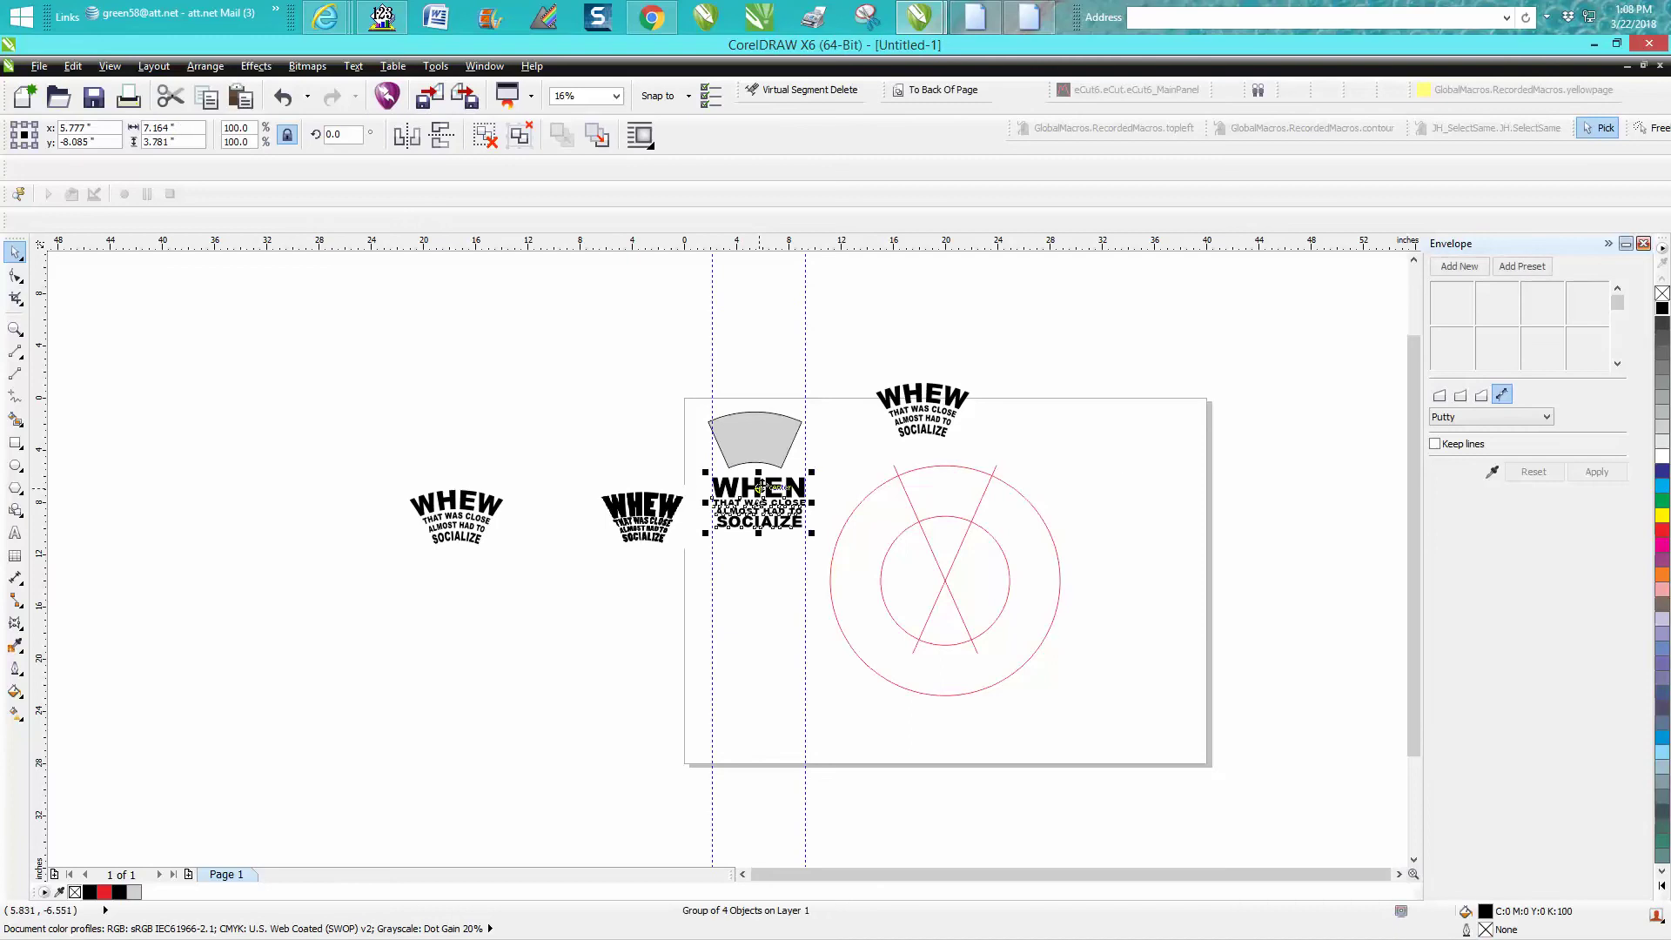
click(1491, 474)
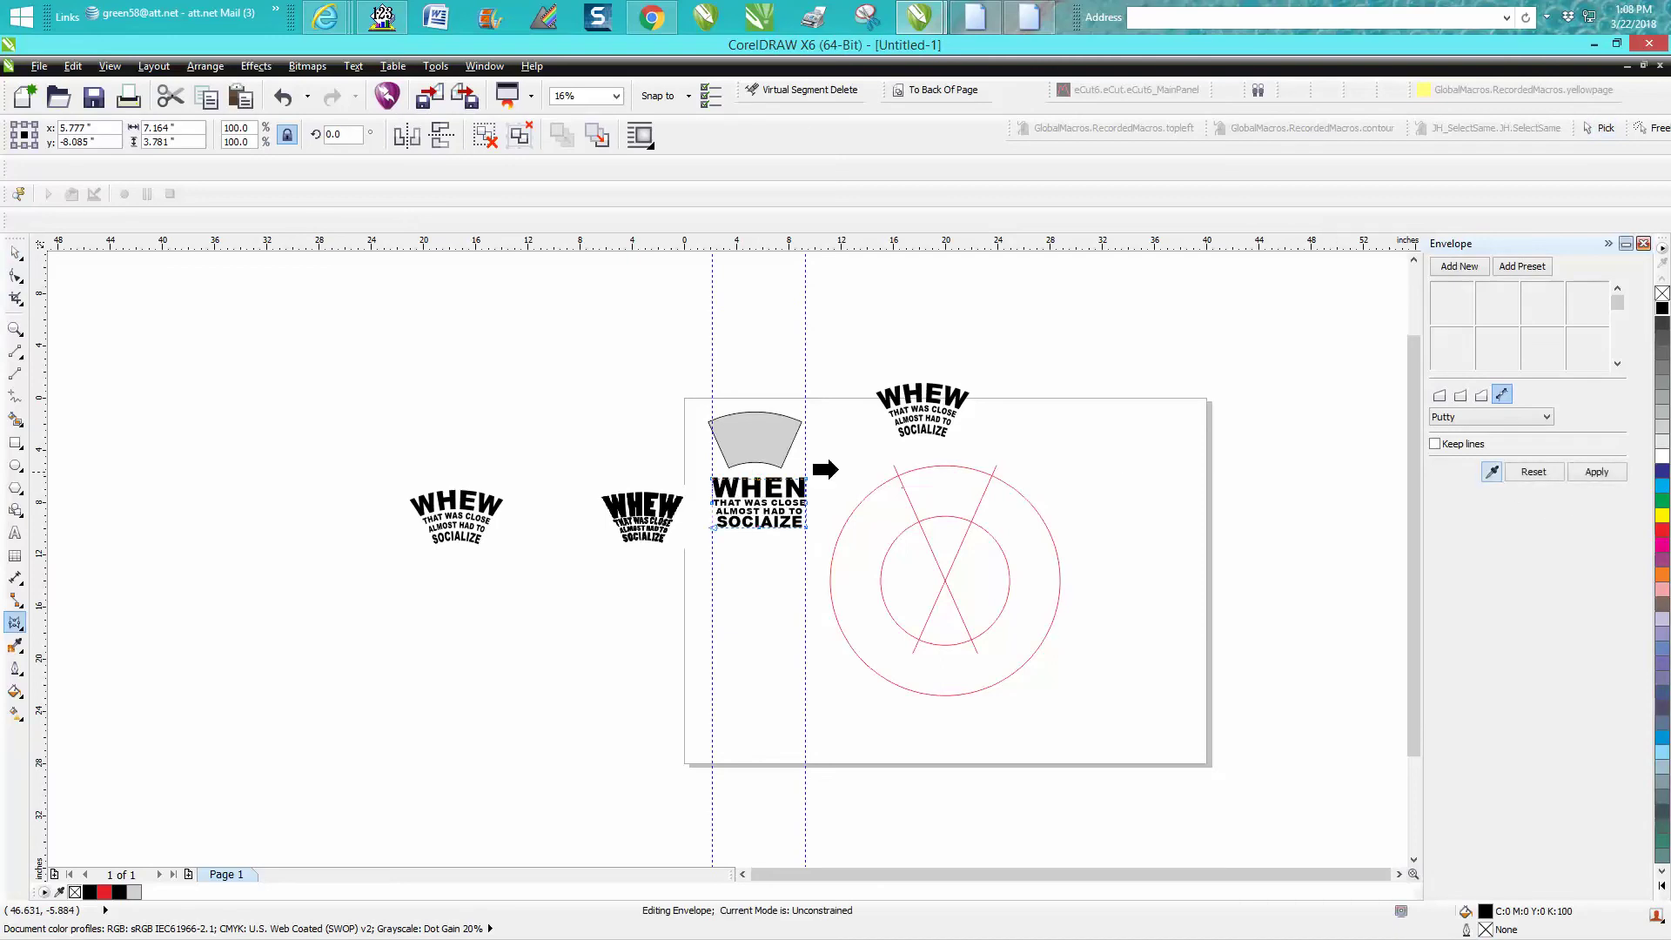
click(730, 432)
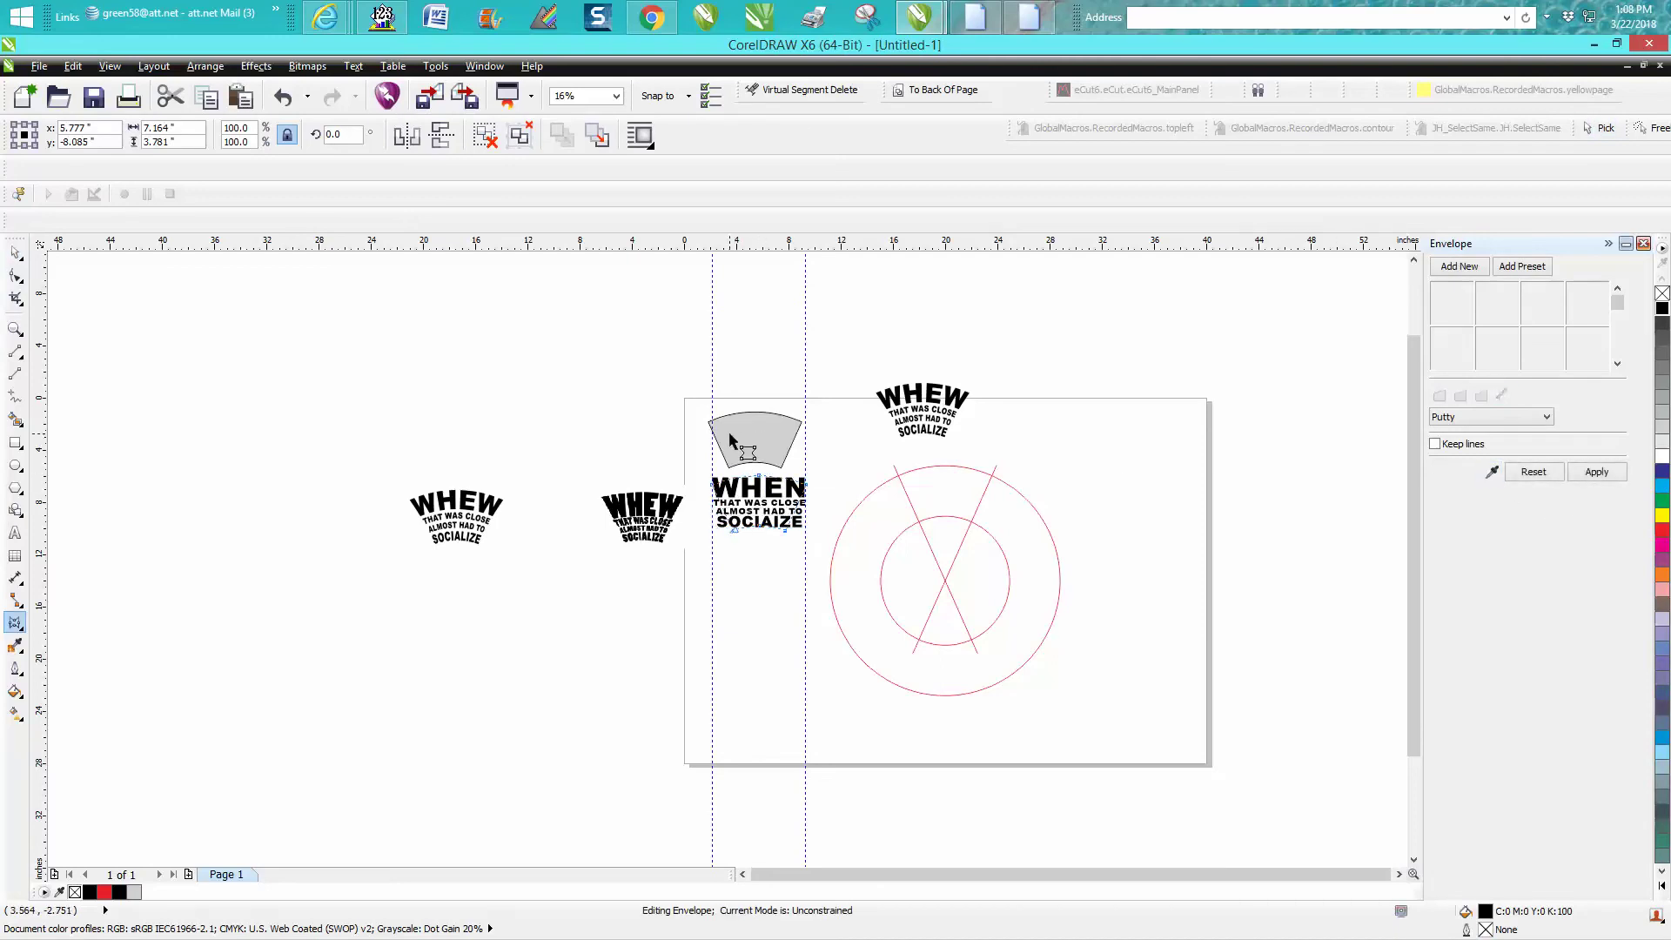
click(1589, 473)
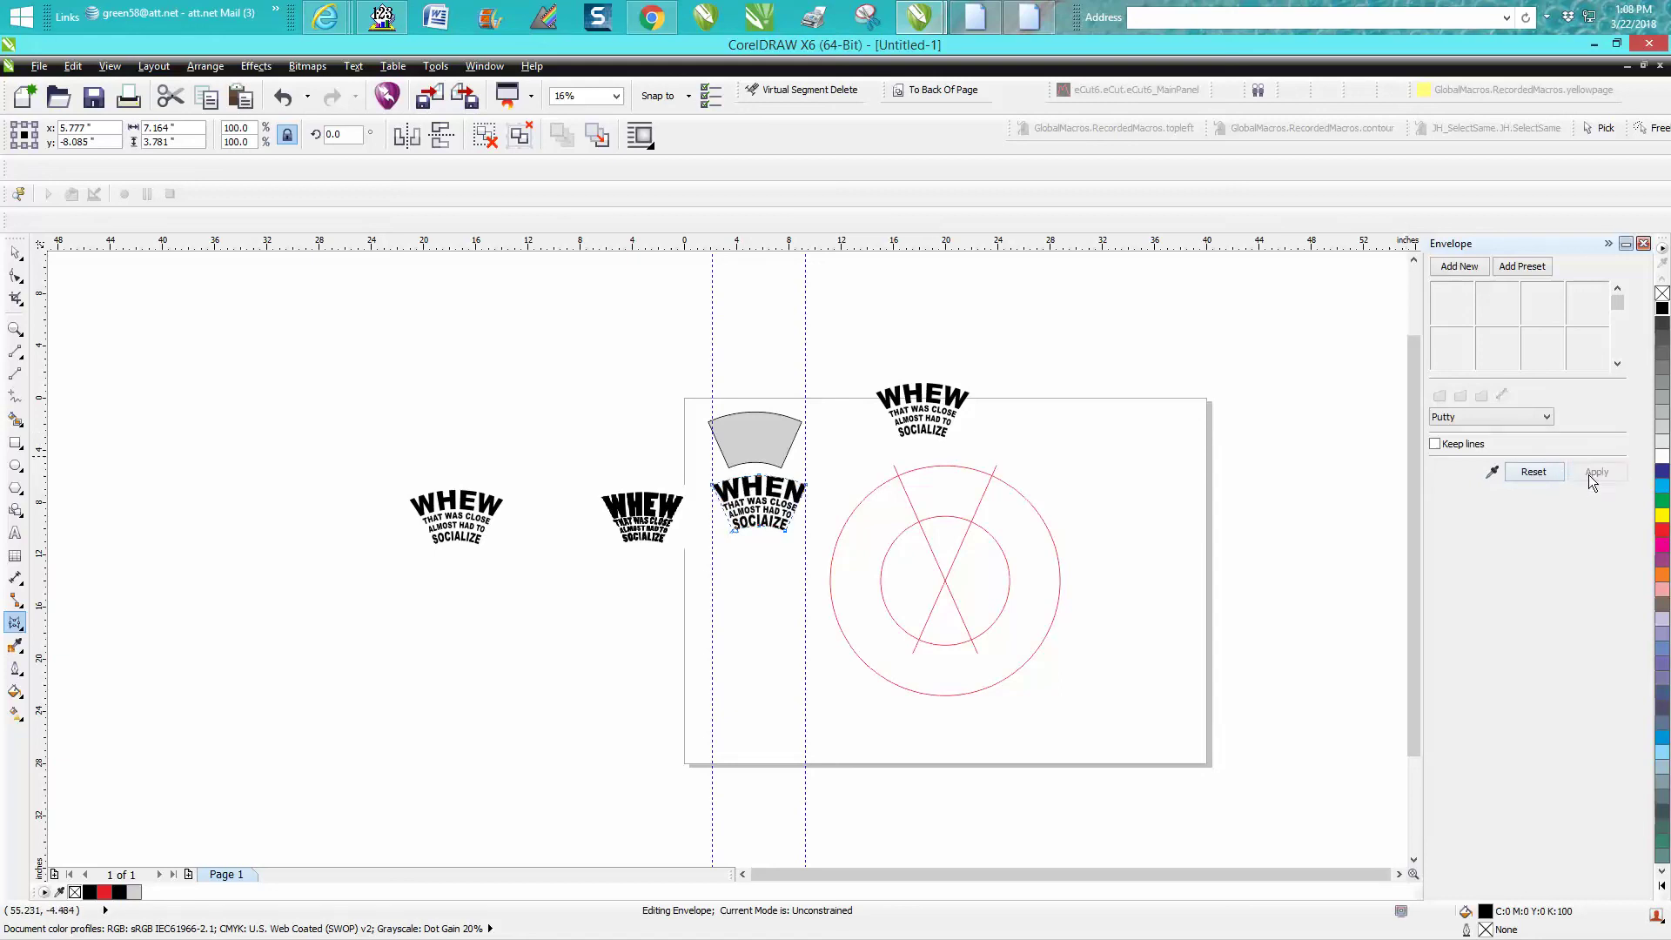
Move the arched WHEN group aside with the Pick tool
click(17, 255)
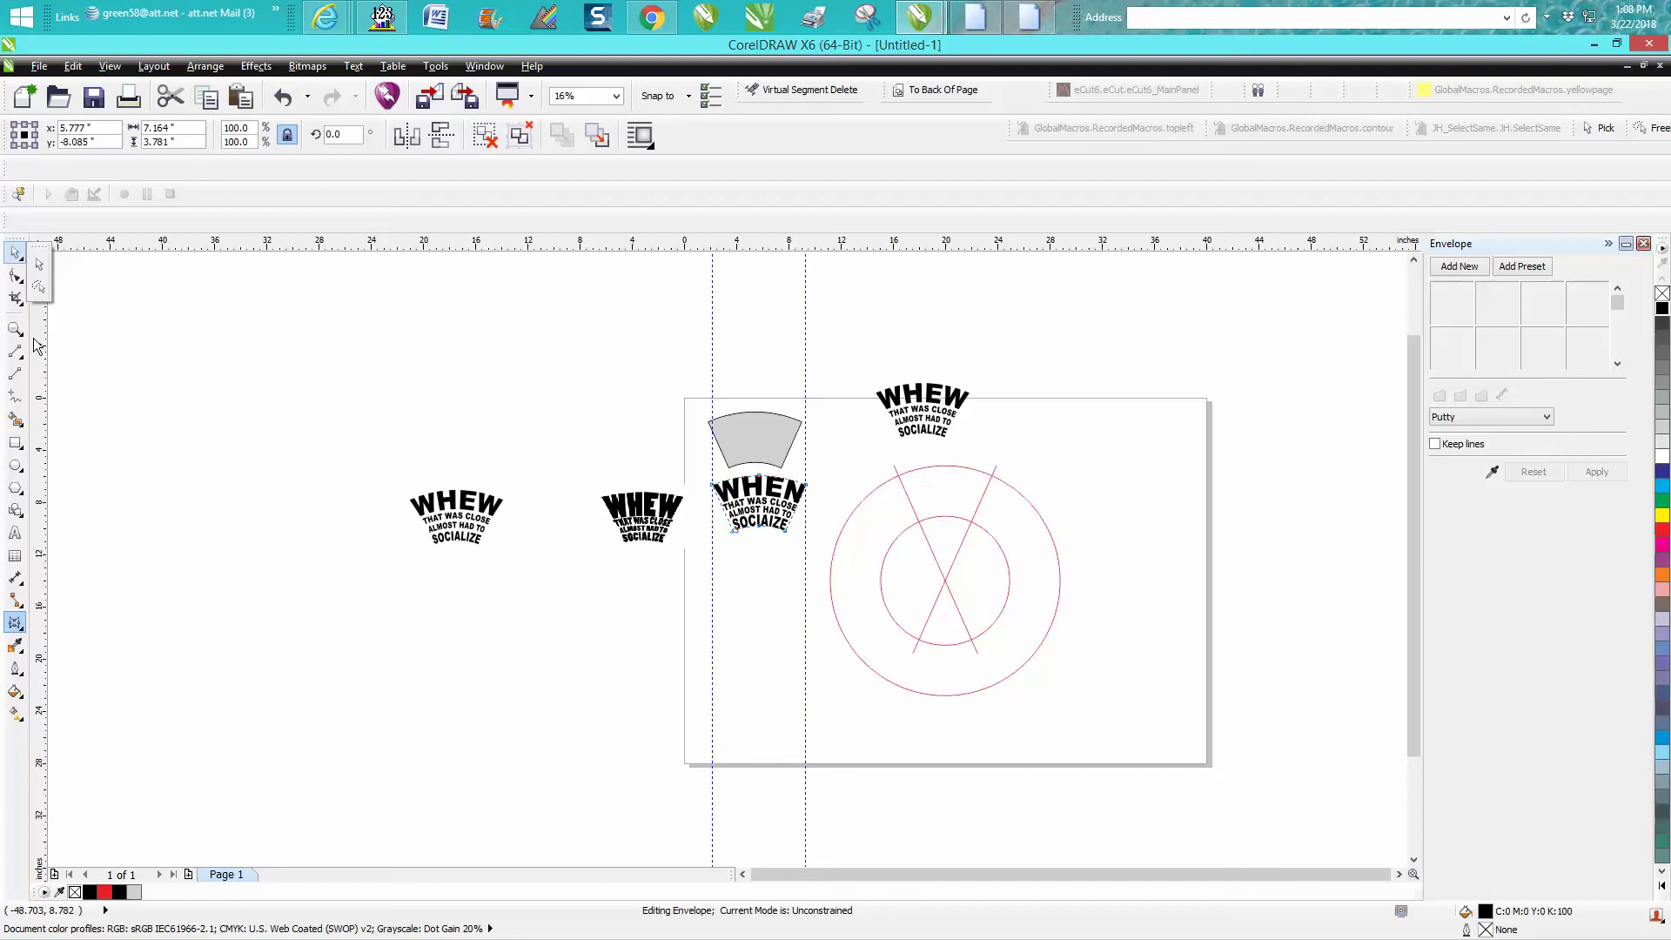
click(38, 264)
drag(758, 503, 592, 421)
Zoom out from the arched WHEN text to the whole page, then undo the envelope
click(10, 328)
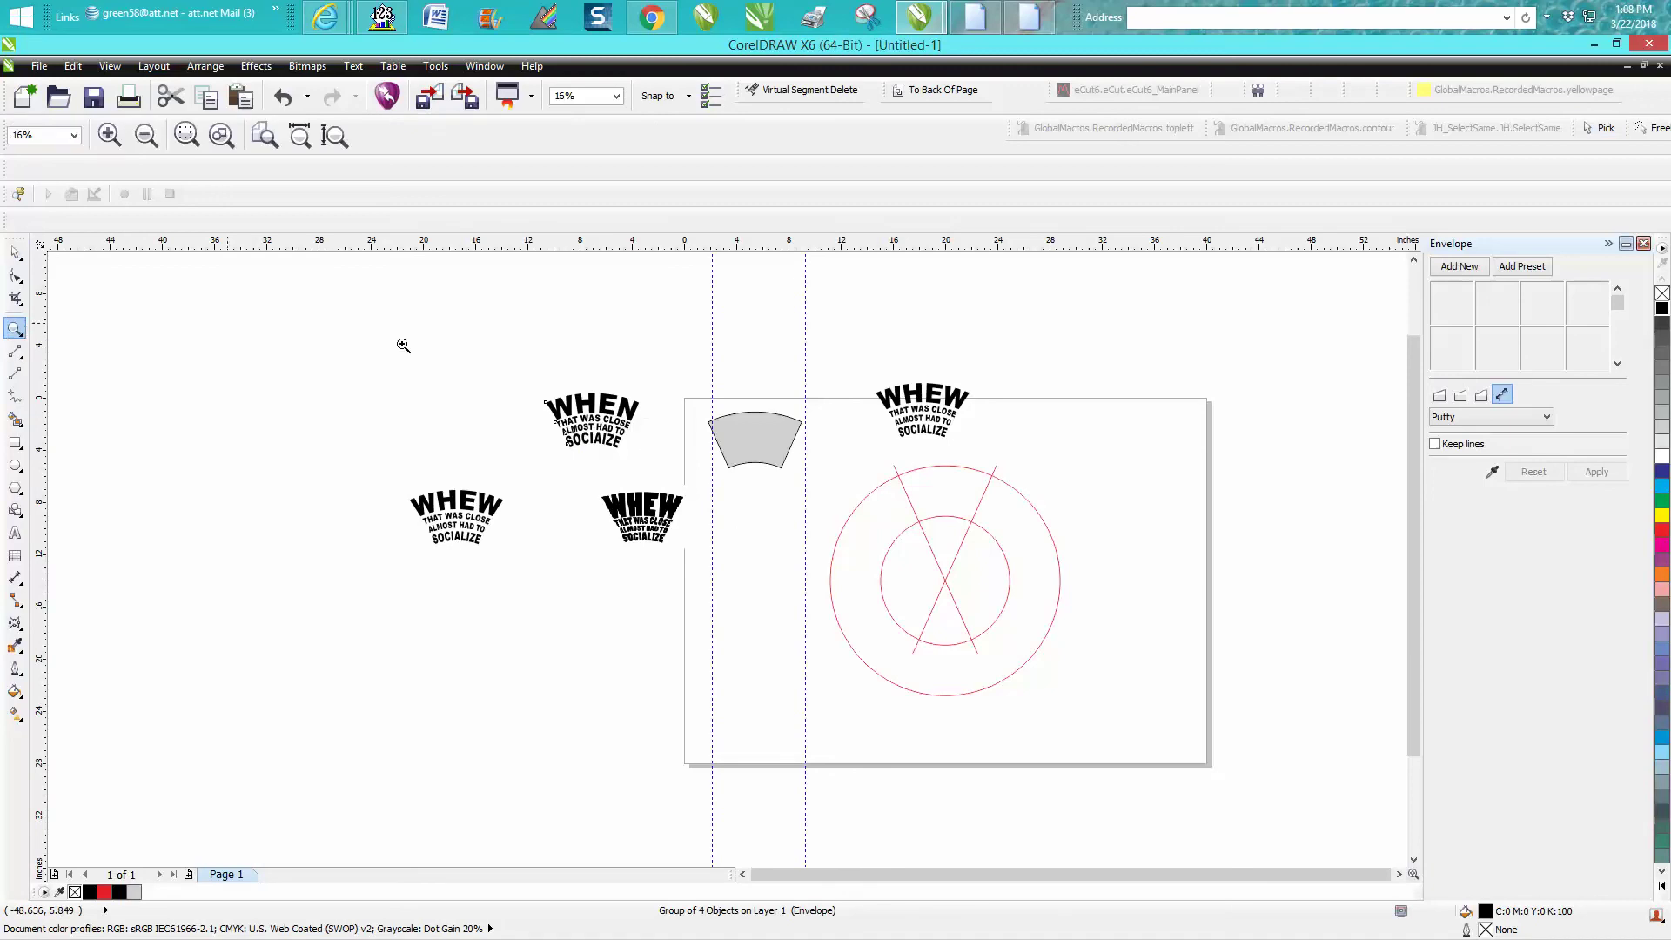
drag(477, 353, 698, 487)
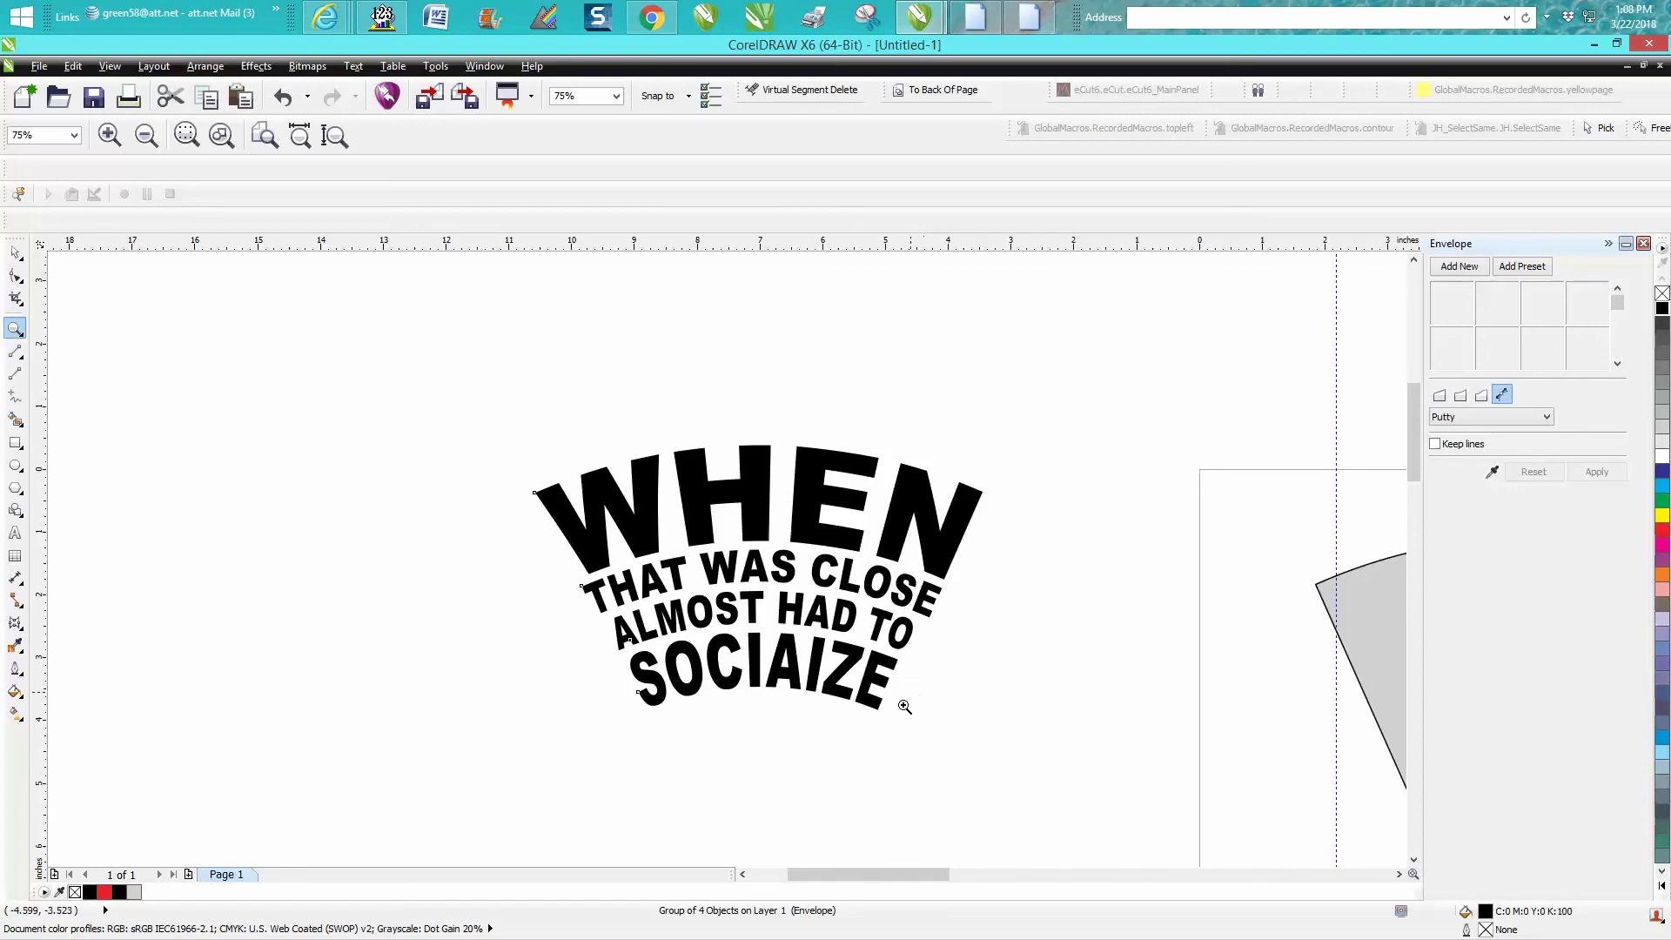
right_click(852, 625)
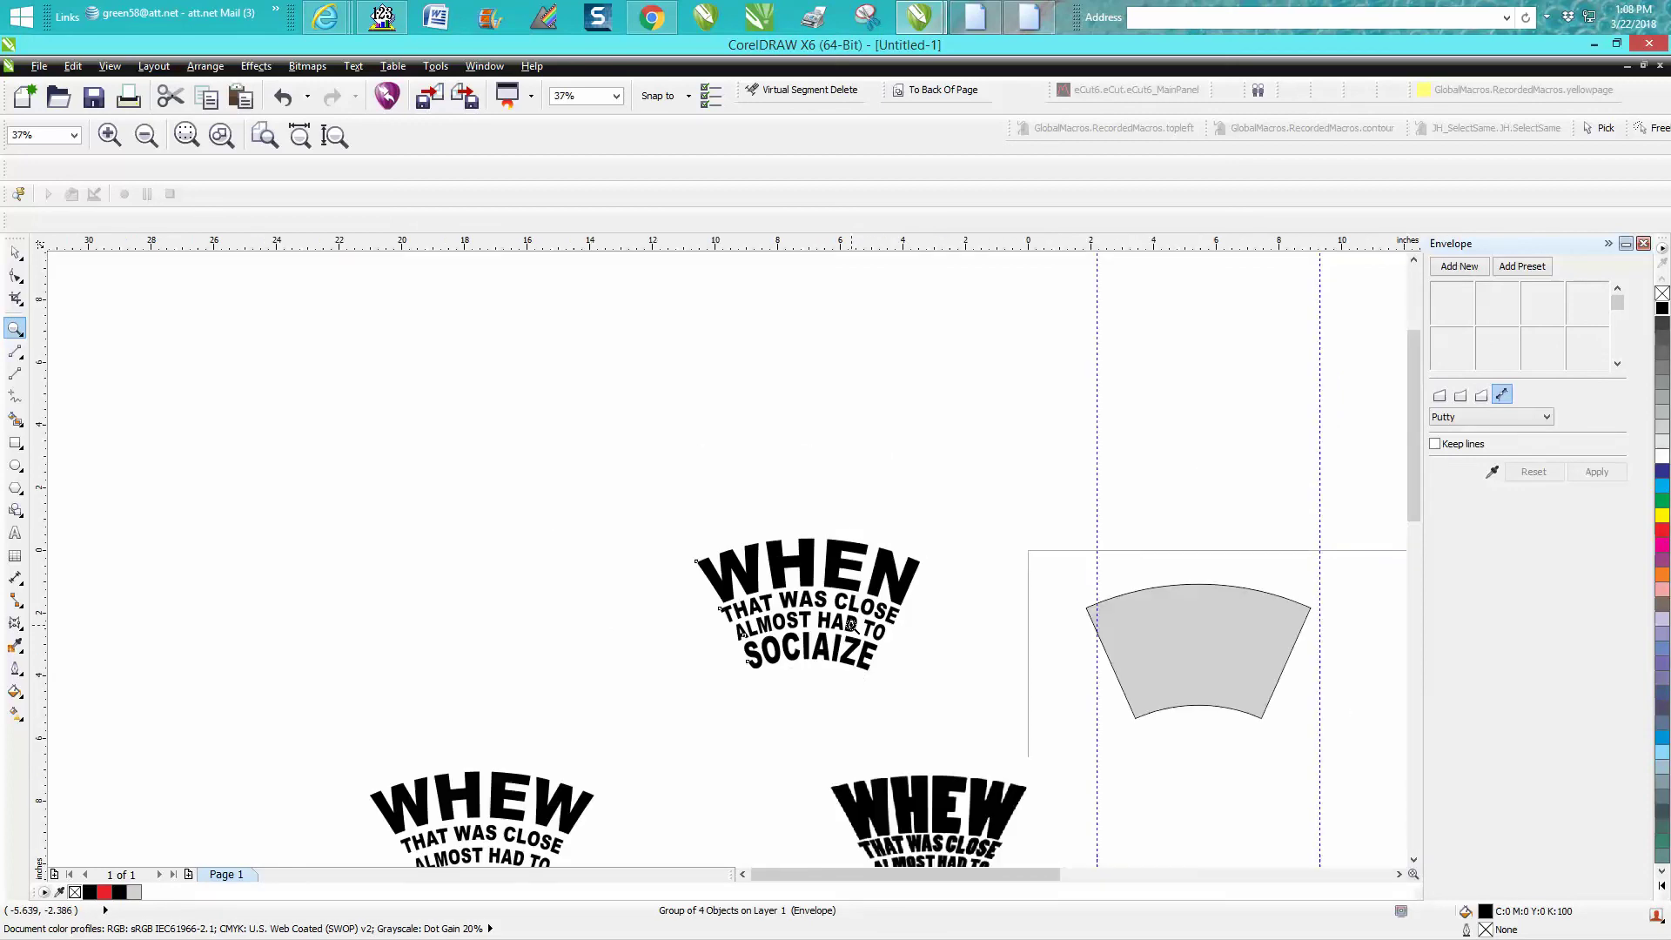
right_click(809, 597)
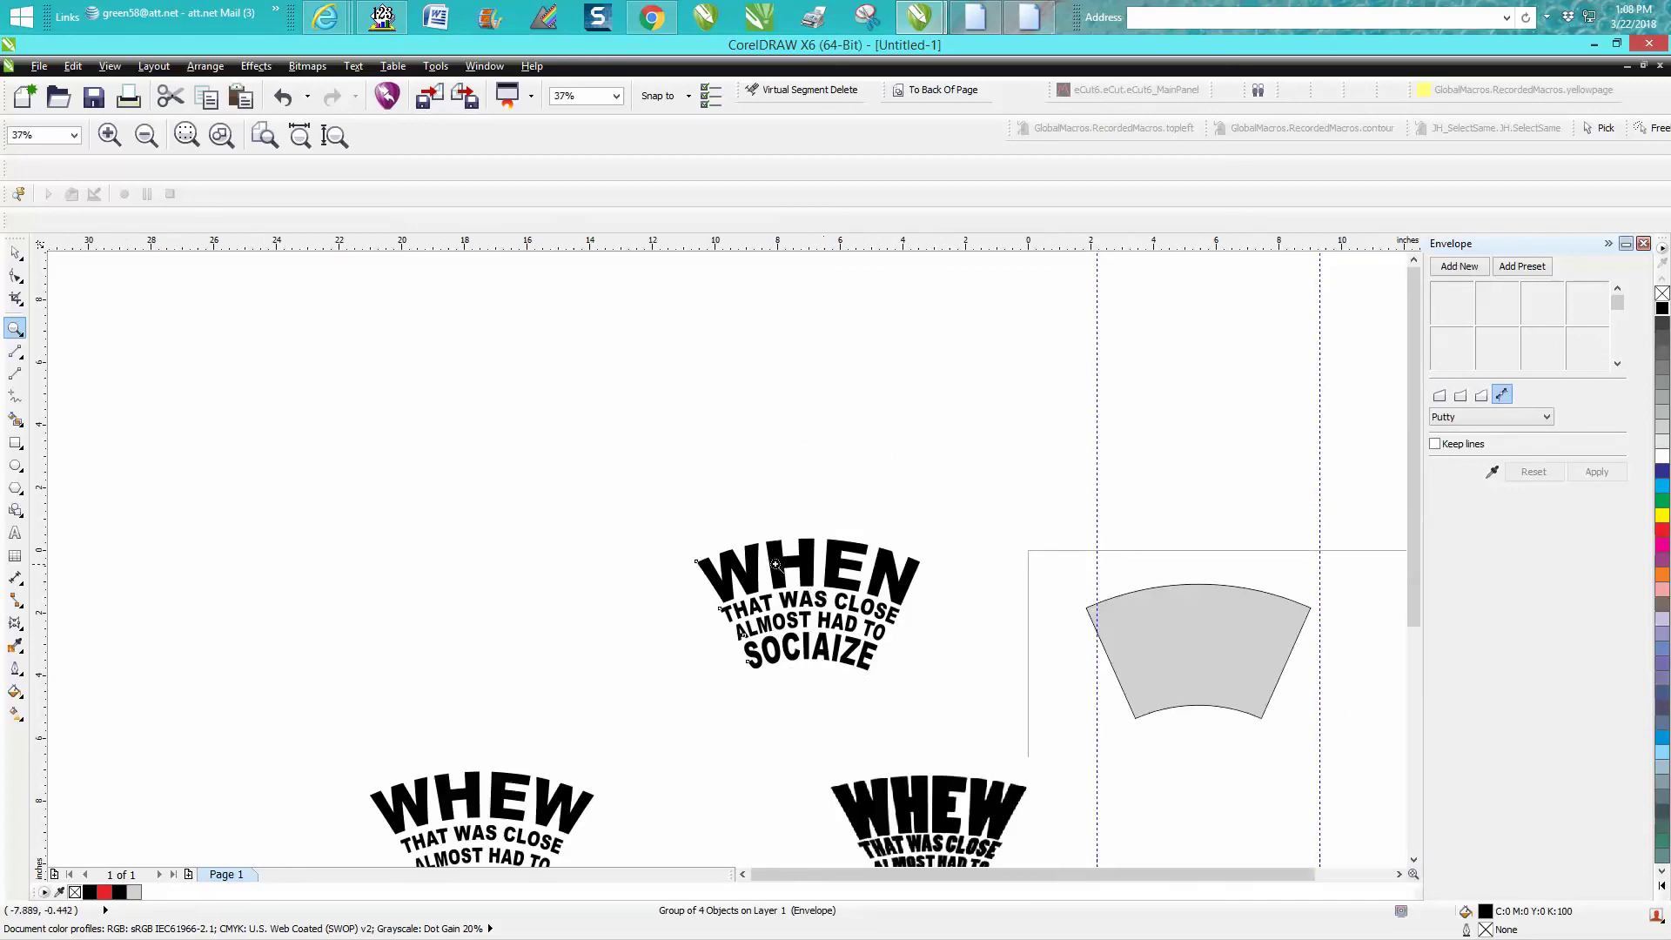
click(283, 98)
Undo the last change and move the flat WHEN text group left of the guides
click(283, 98)
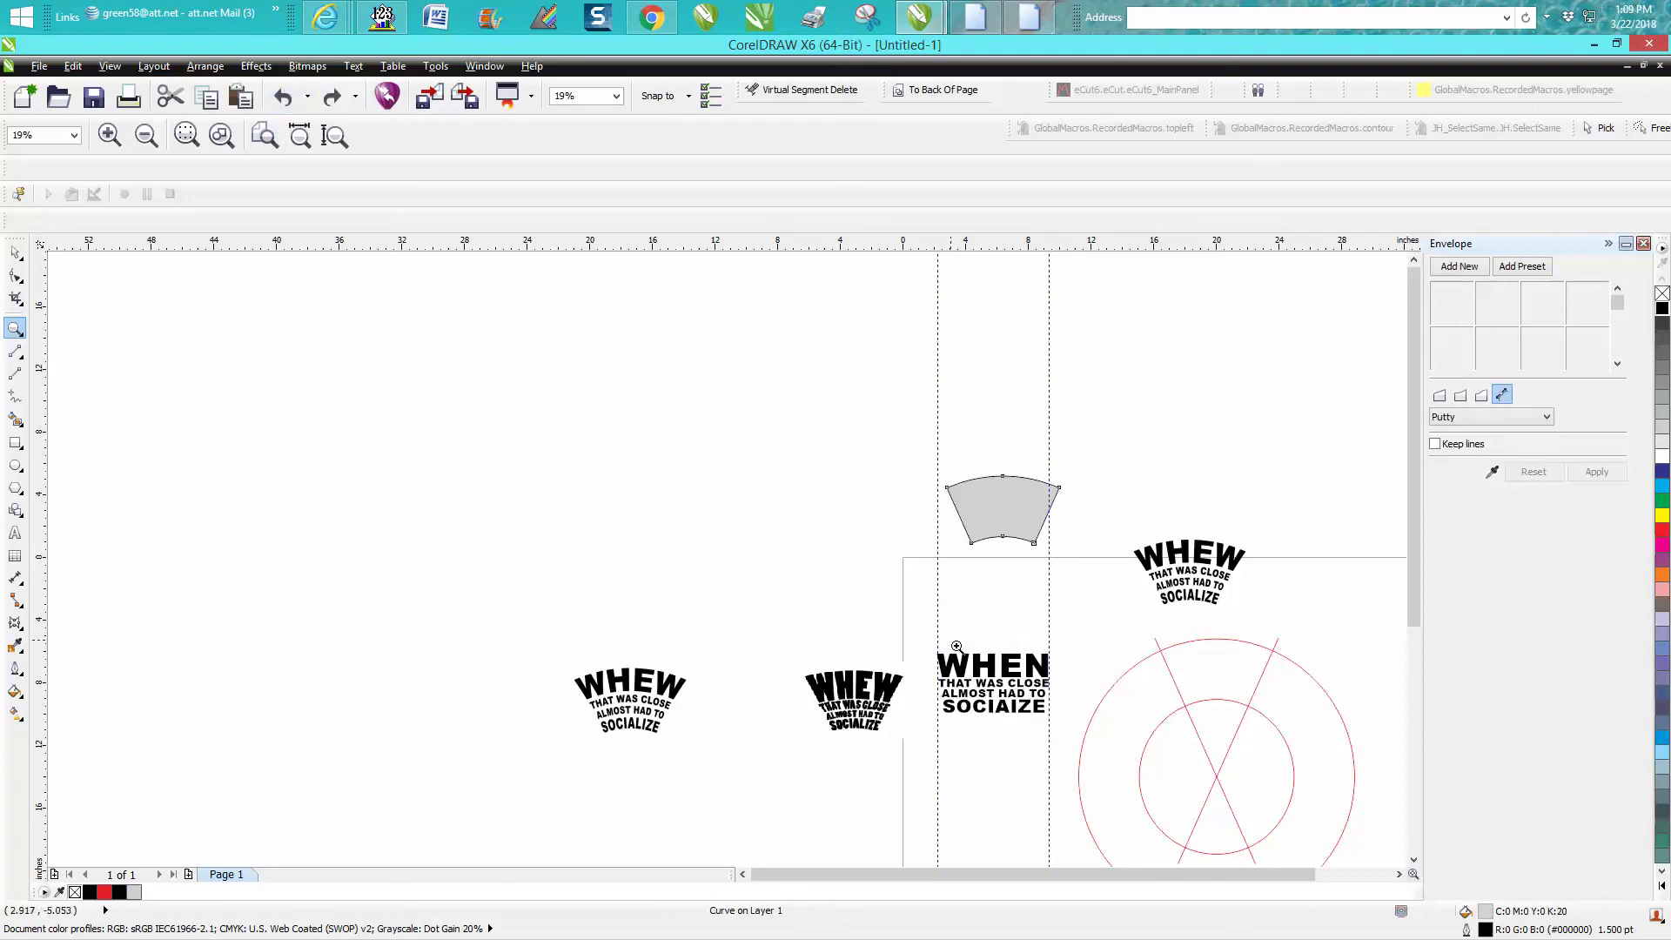
key(space)
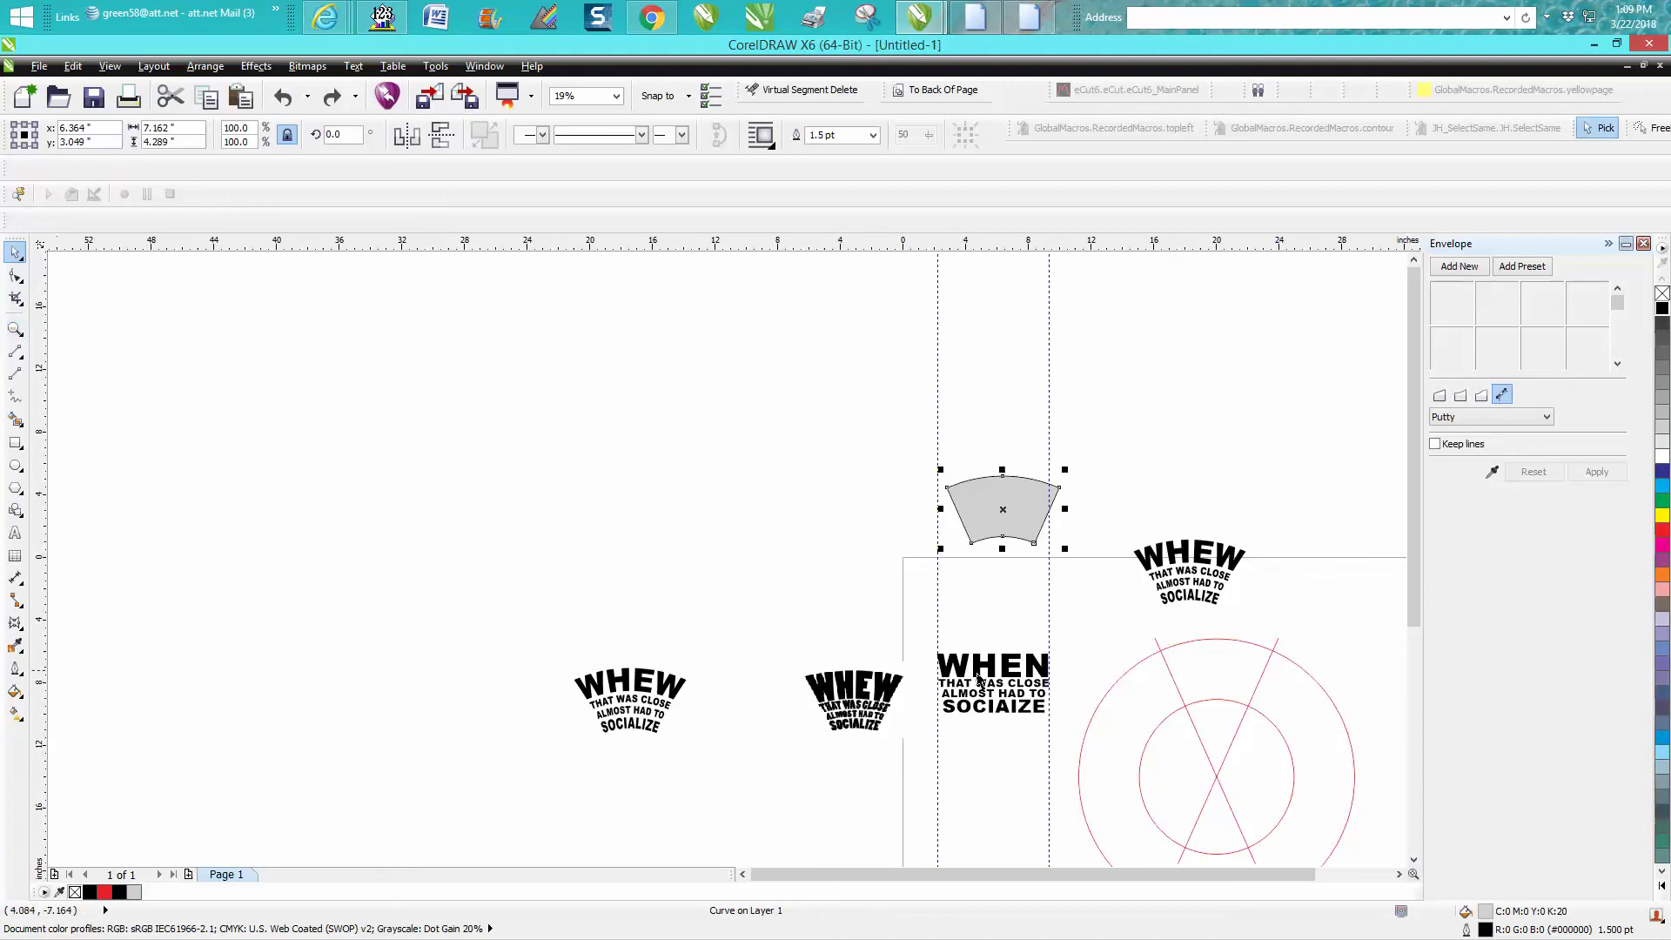
drag(982, 681, 653, 512)
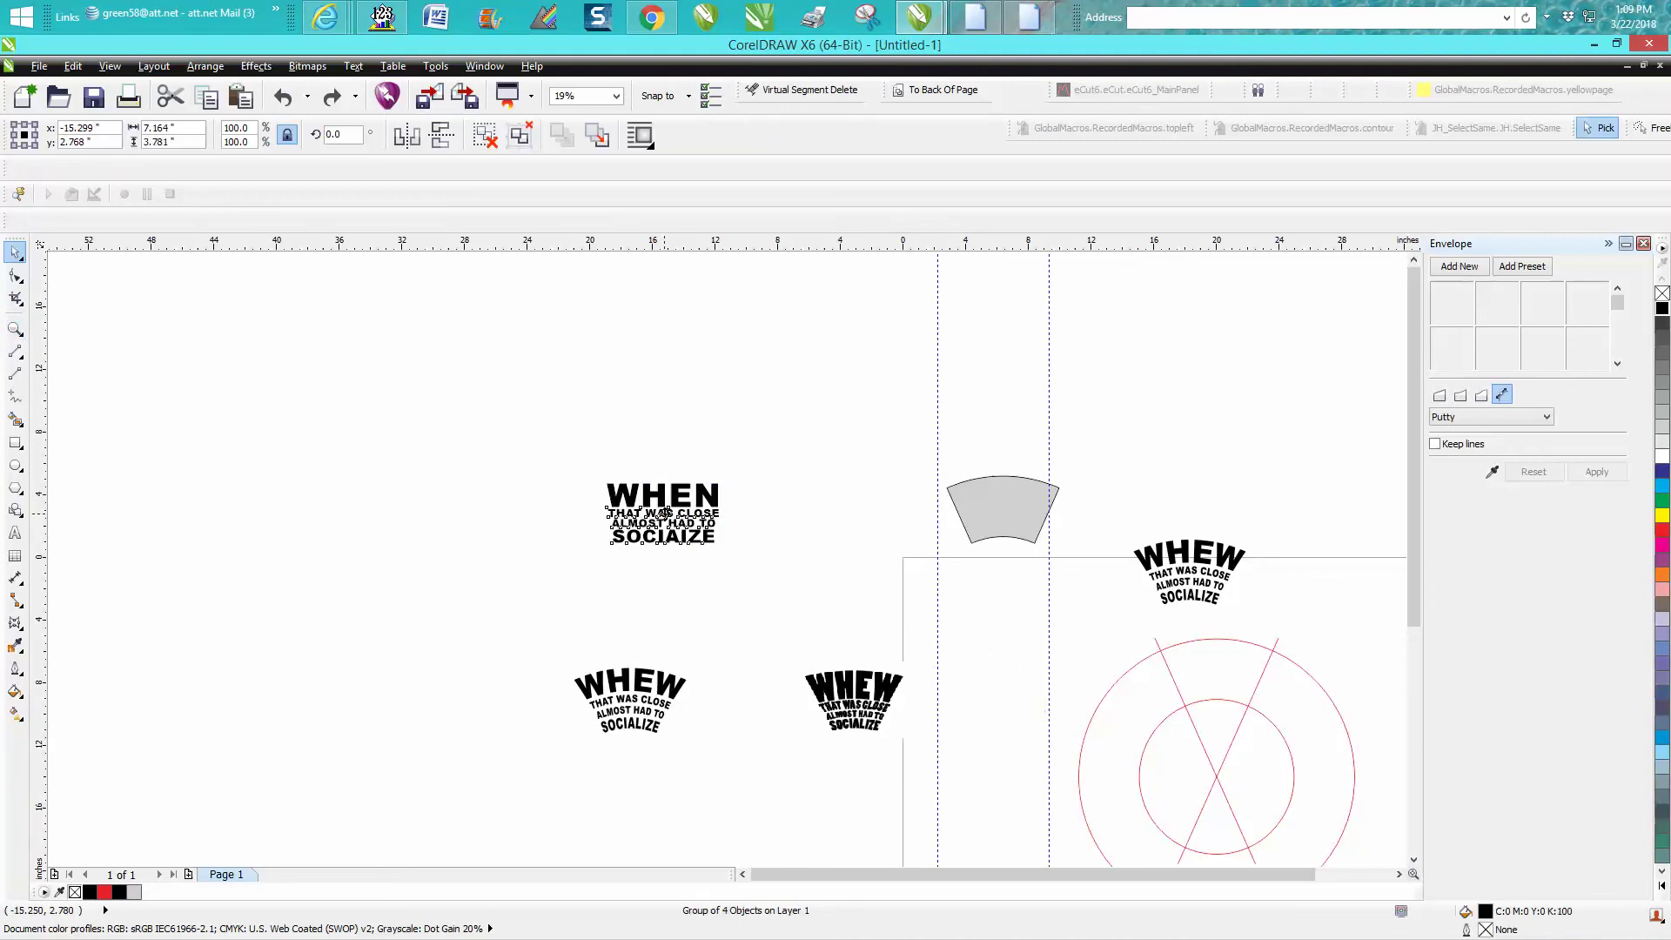
Drop a duplicate of the WHEN text group to the right of the original
click(683, 520)
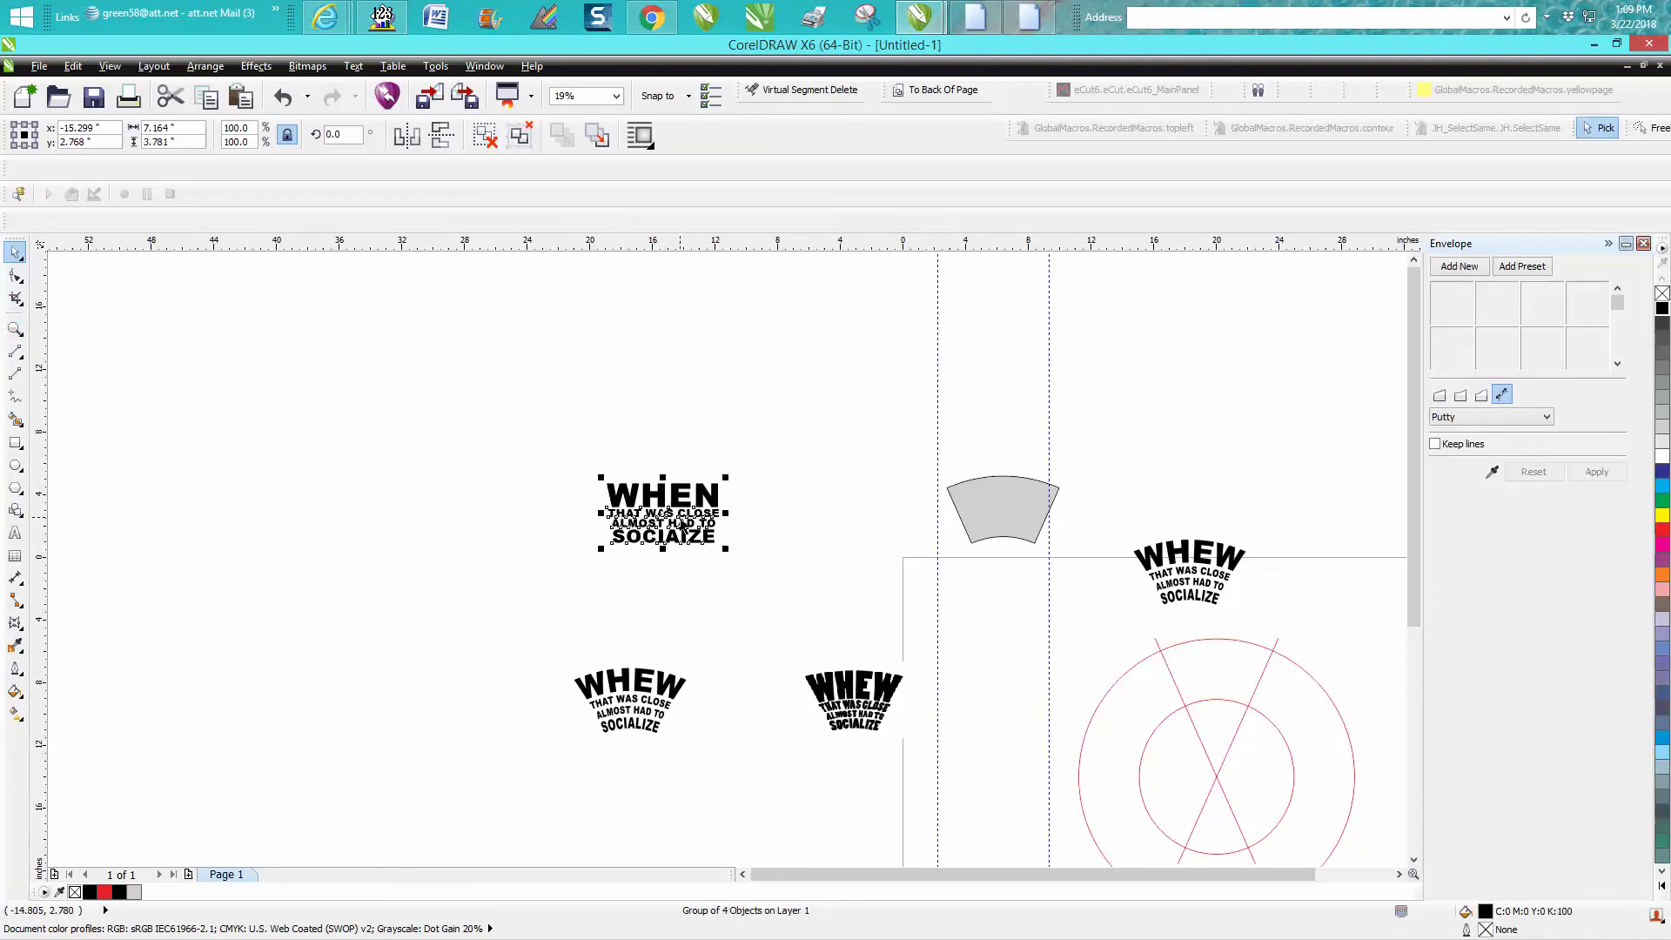
drag(682, 524, 936, 567)
click(14, 328)
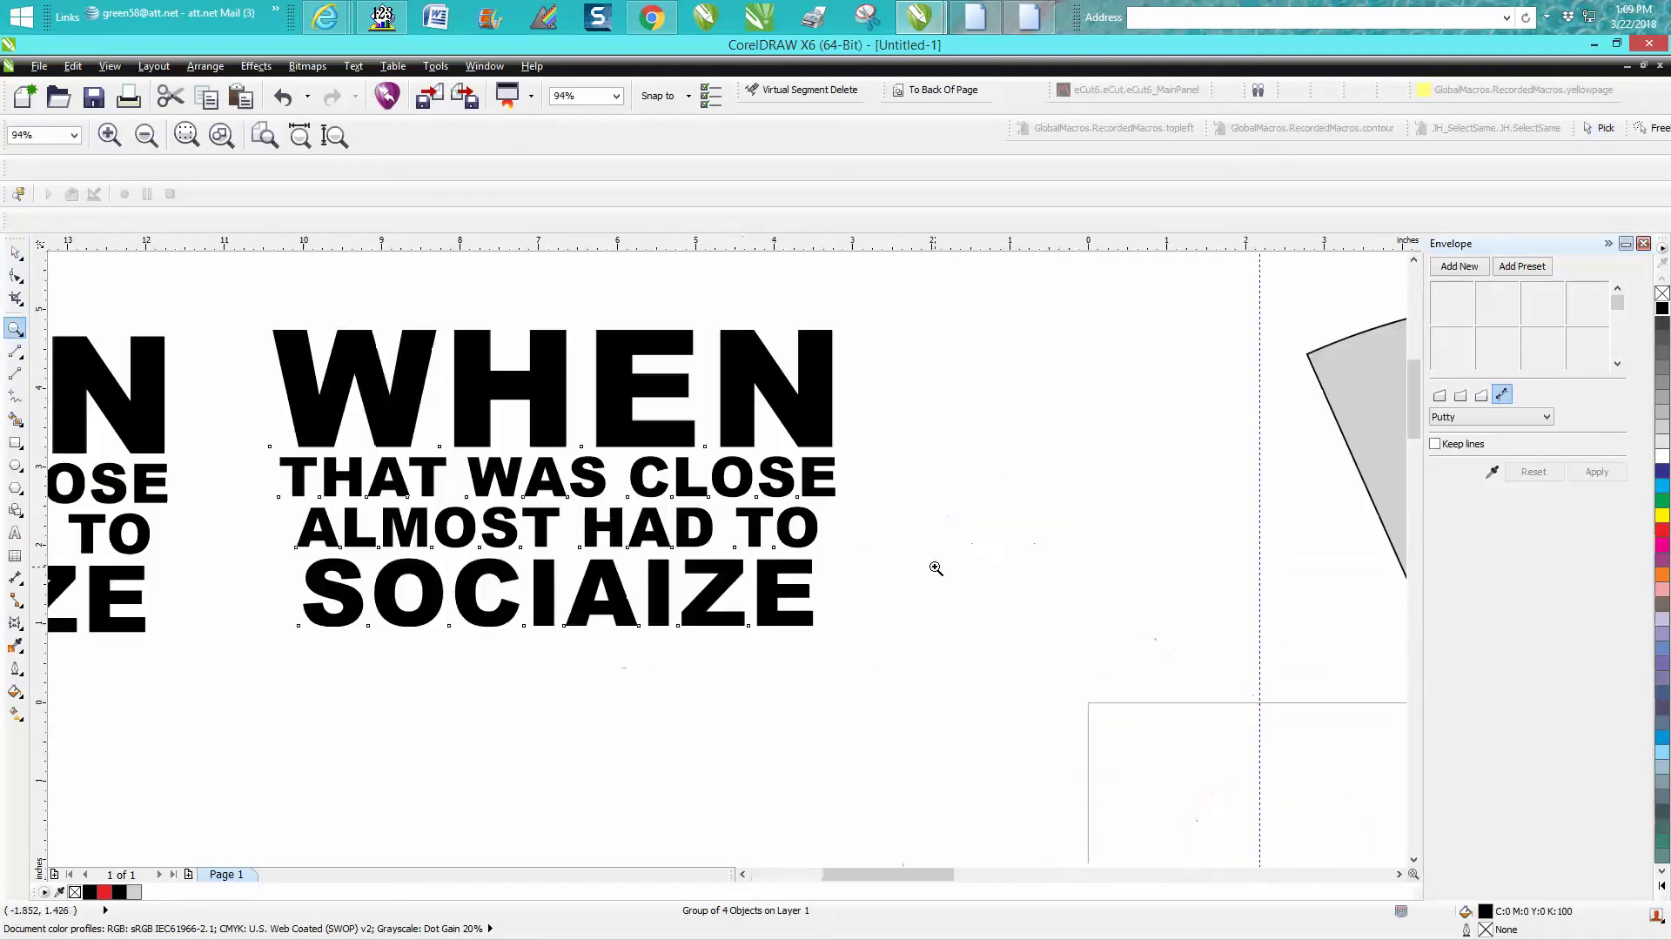
click(17, 253)
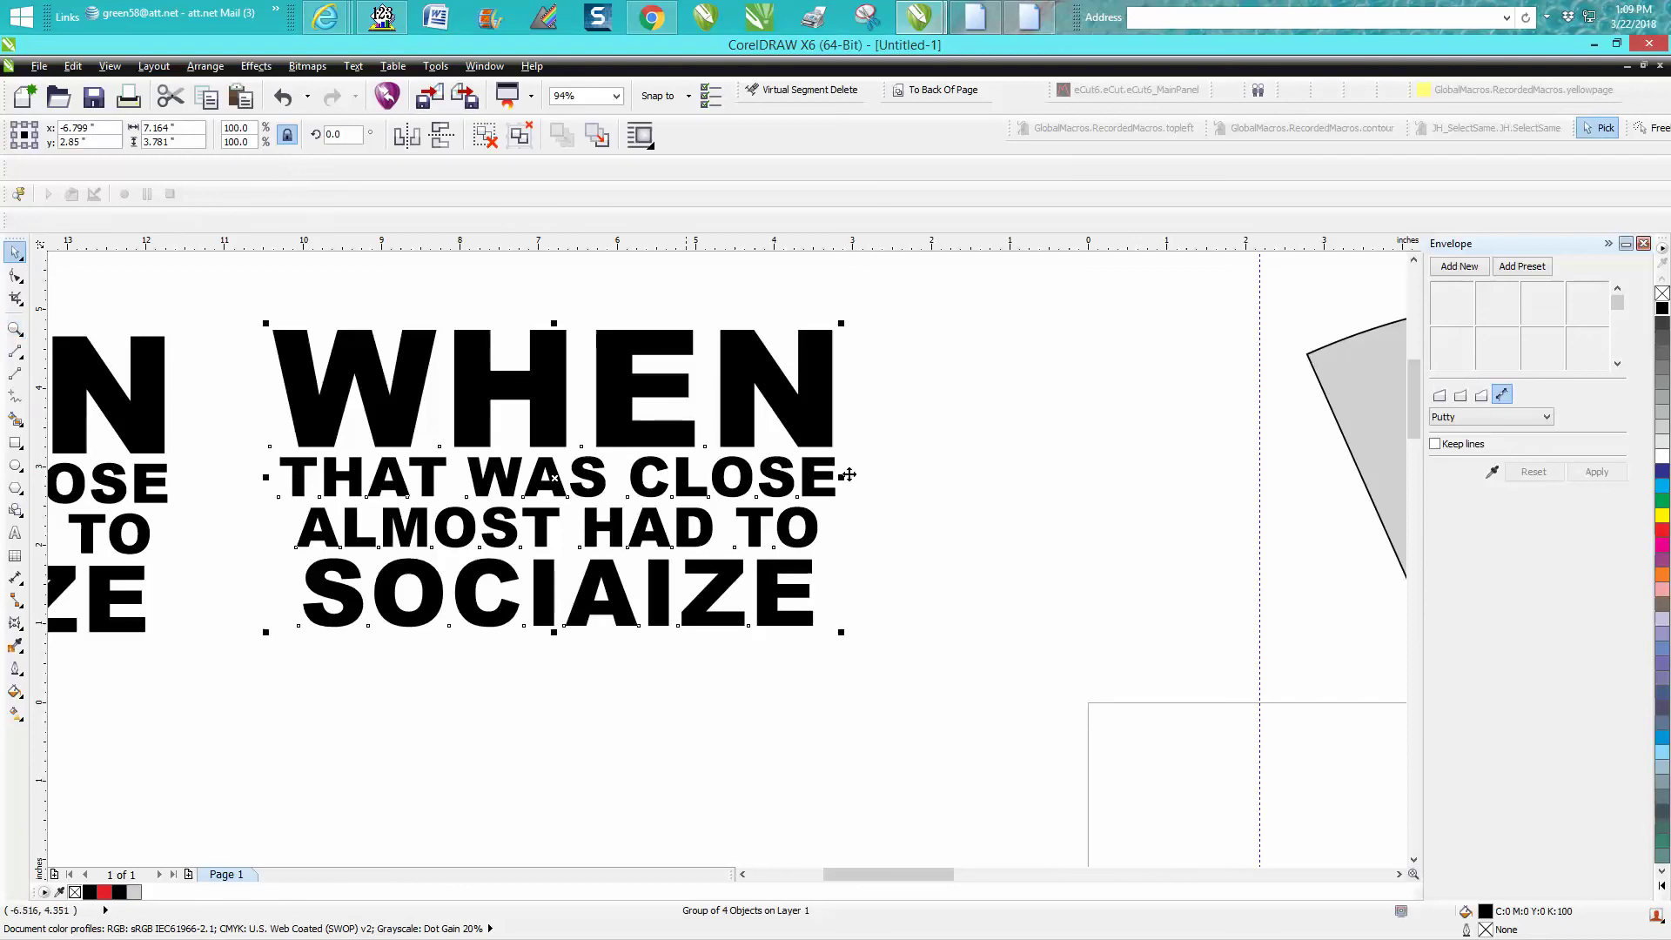
Ungroup the copied WHEN stack into separate text lines with Arrange > Ungroup
click(948, 505)
click(811, 525)
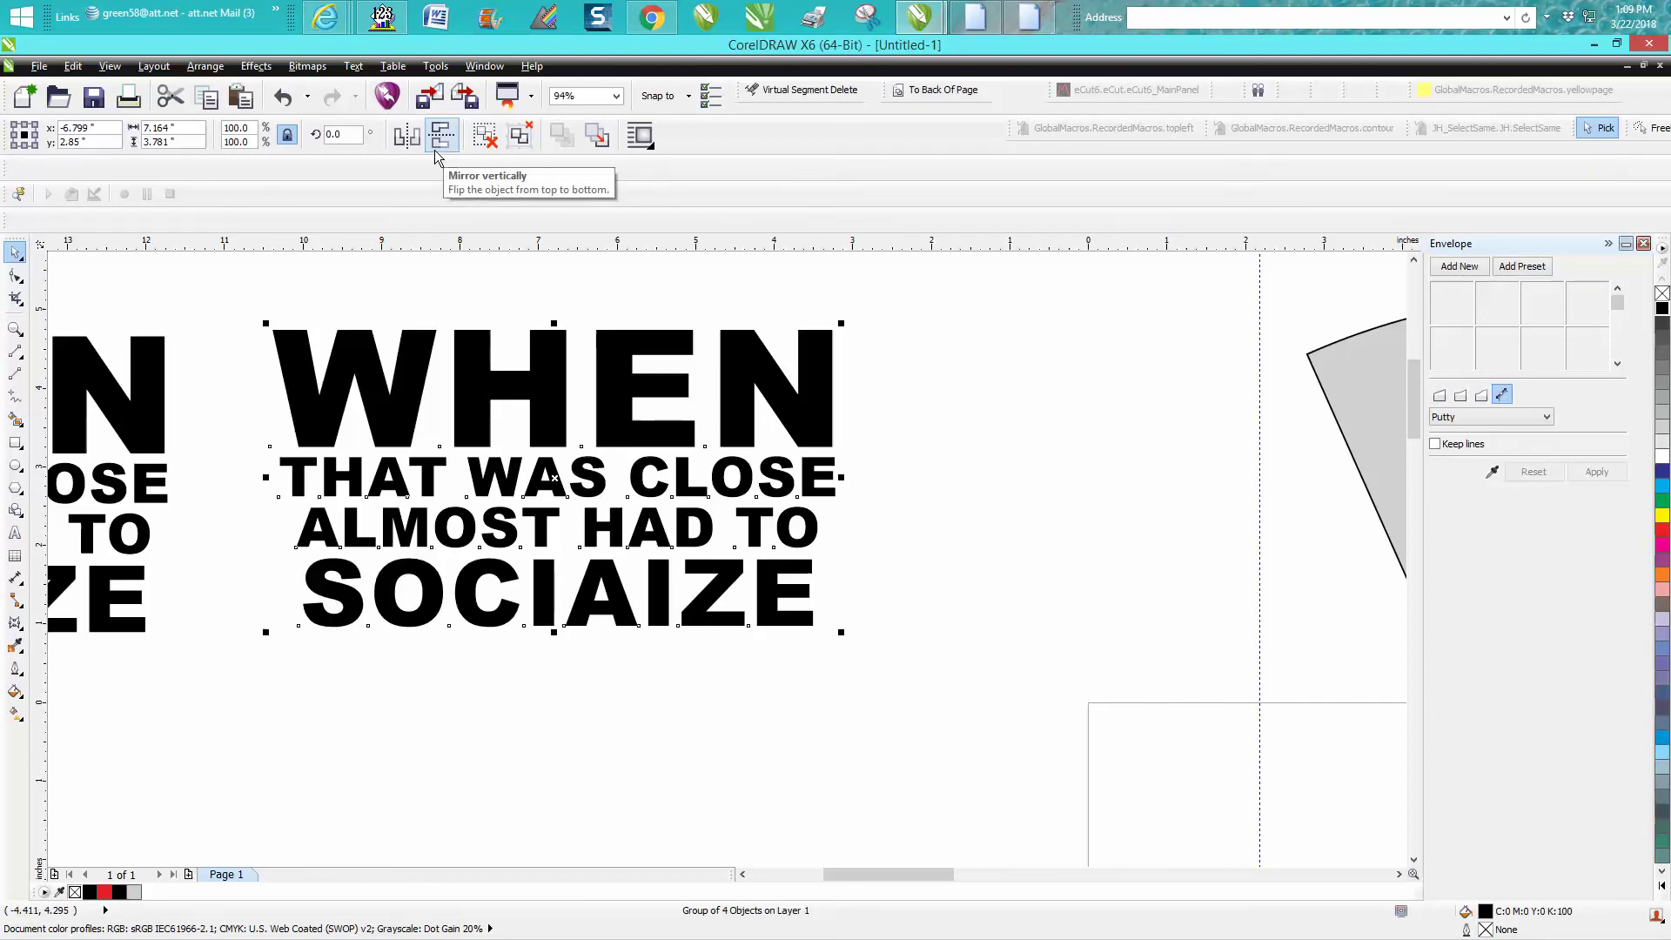
click(205, 66)
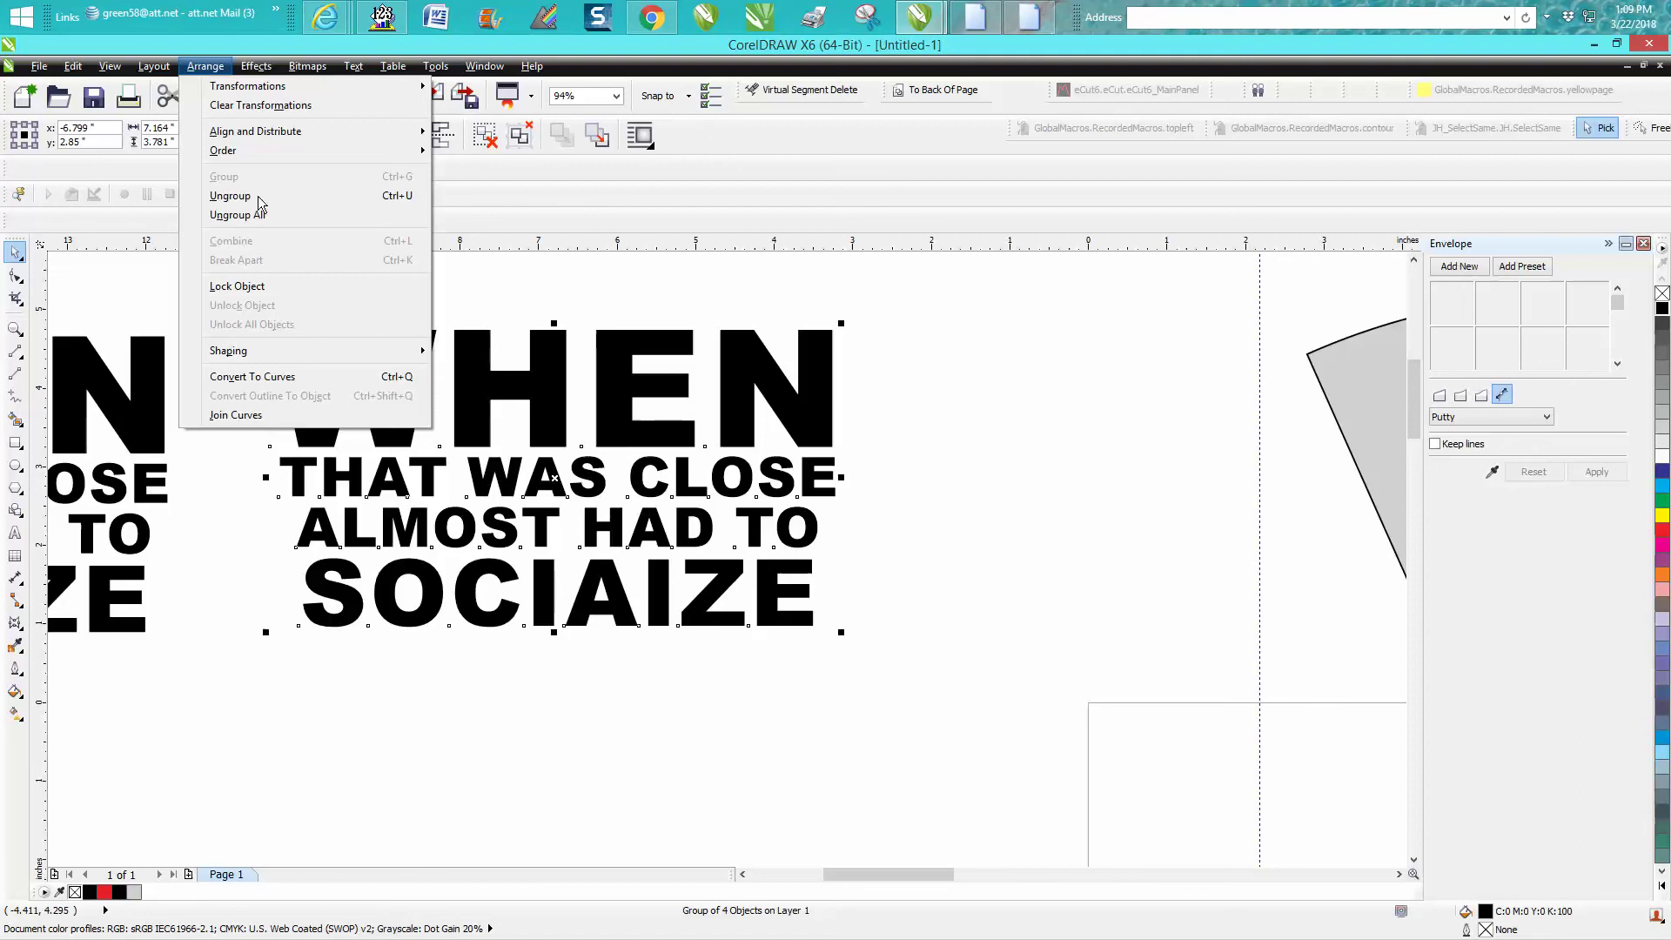
click(259, 197)
click(409, 277)
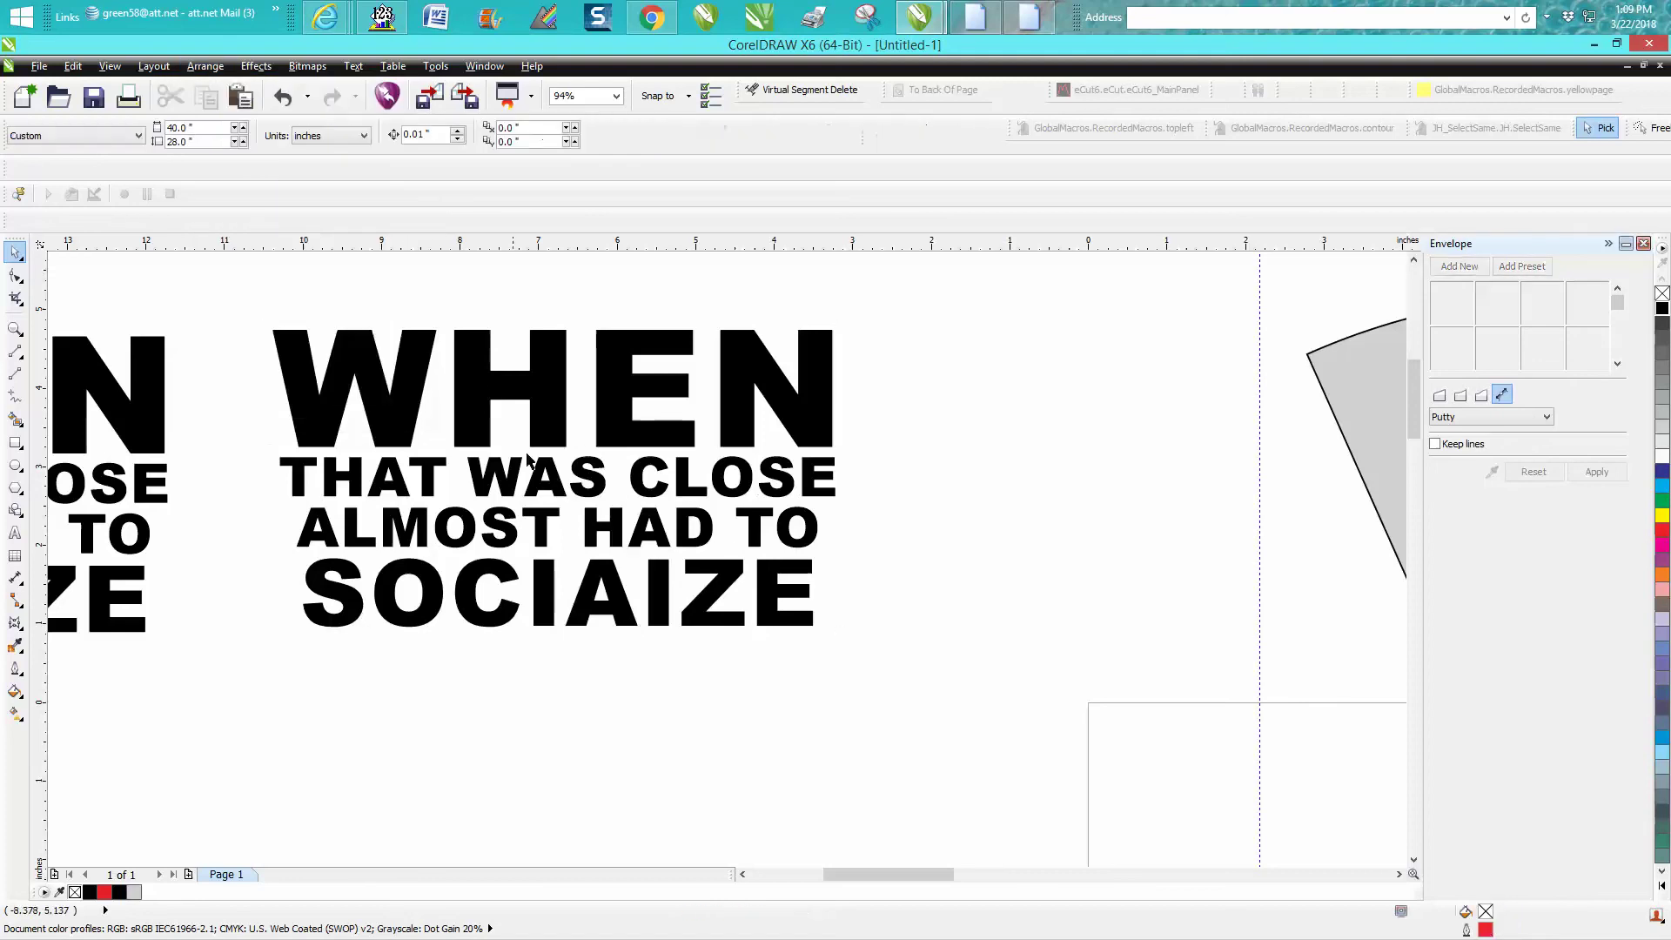
Set ALMOST HAD TO to 52 pt and start changing THAT WAS CLOSE's font size
click(554, 520)
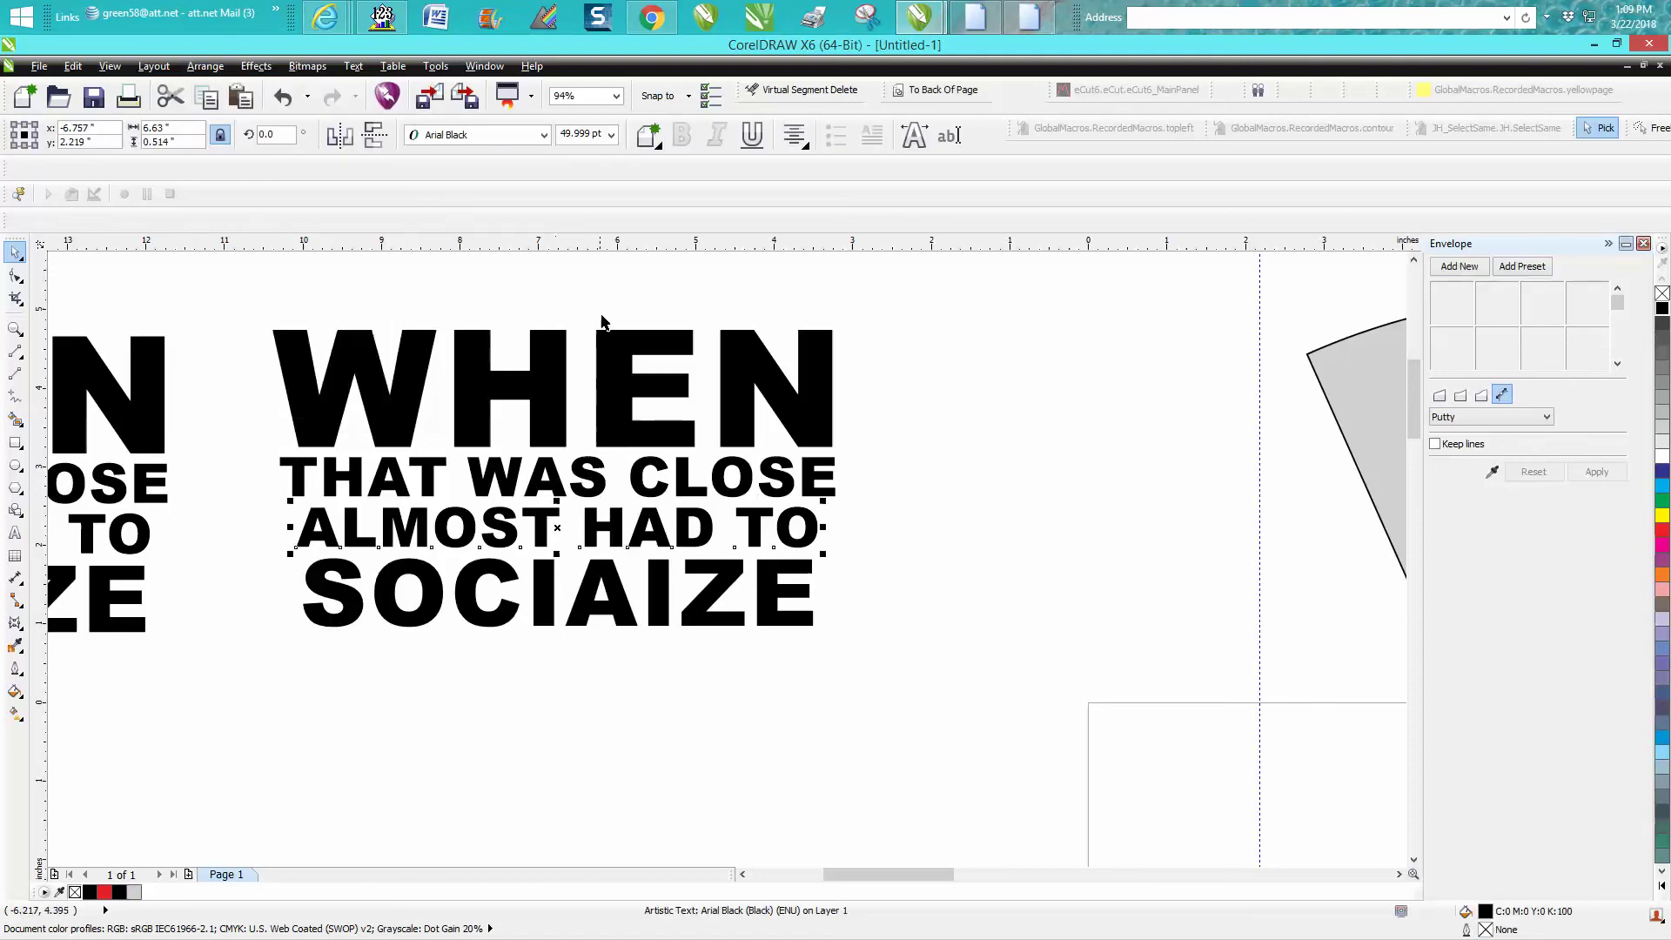
click(610, 134)
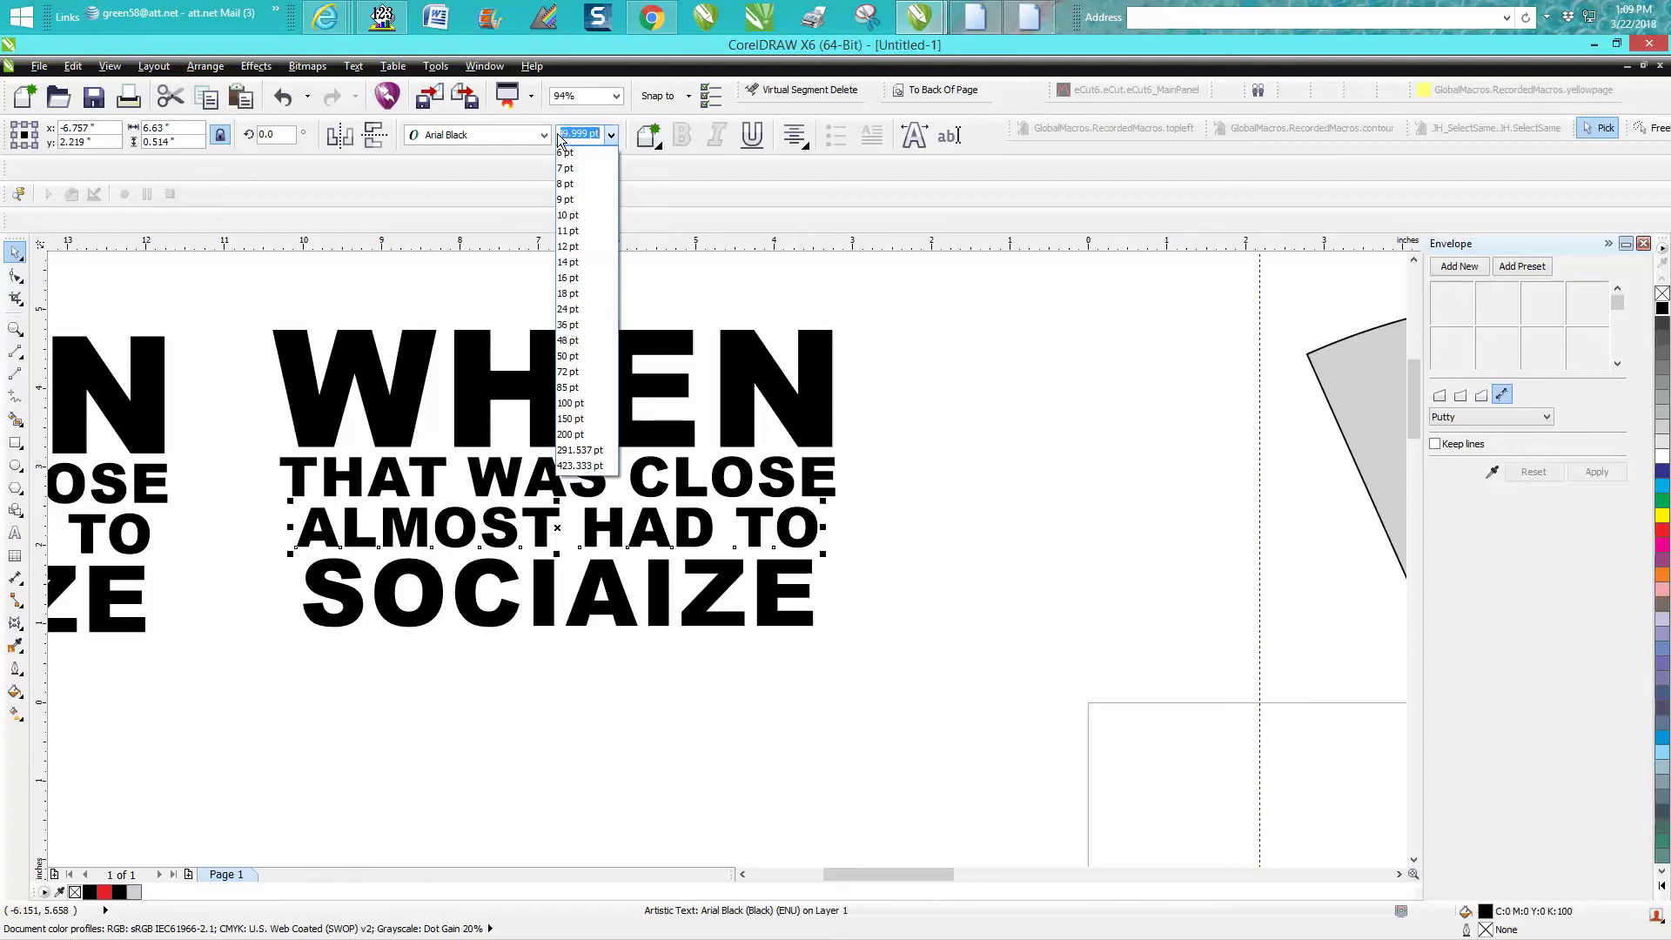
text(52)
key(Return)
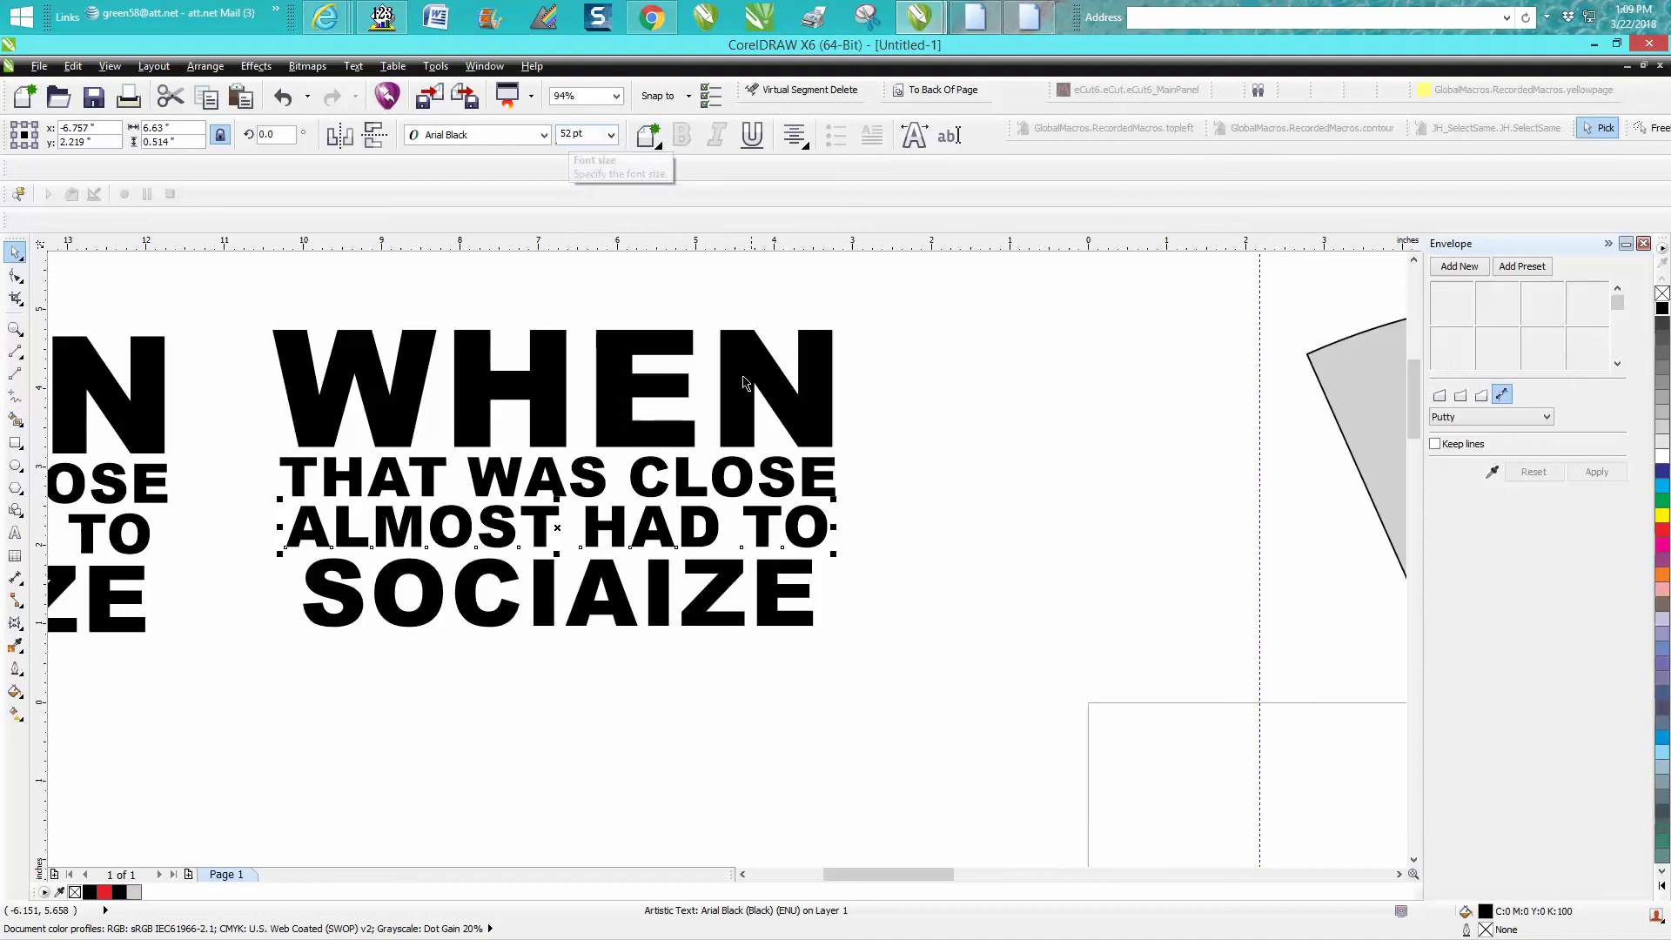
click(723, 495)
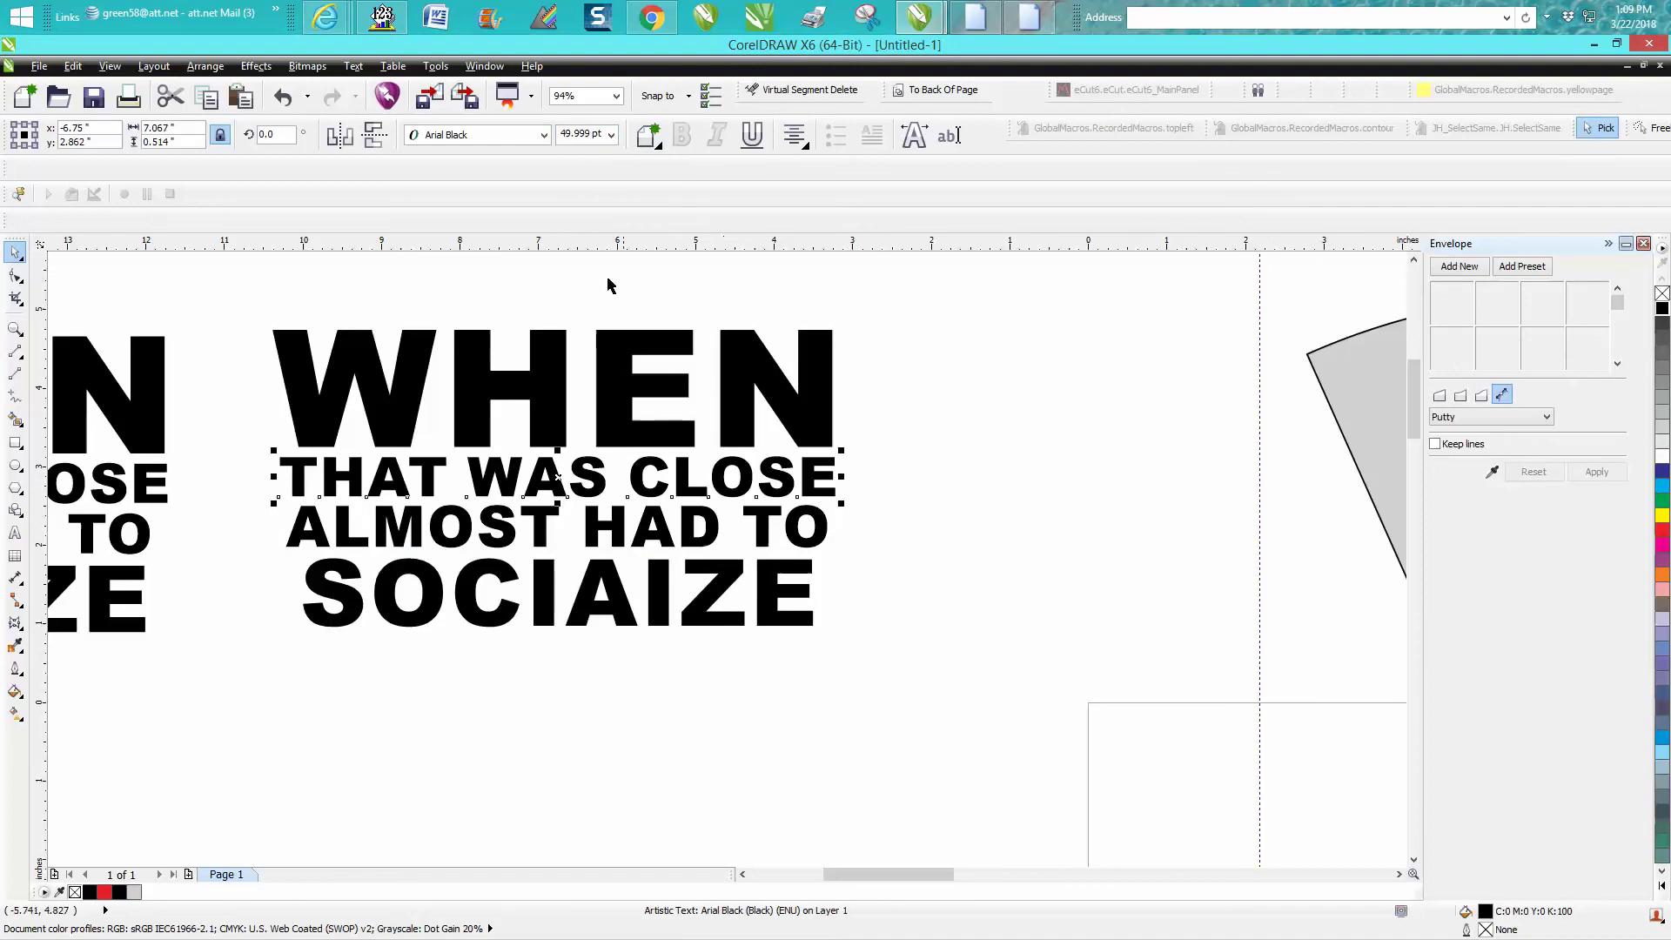
double_click(591, 131)
text(50pt)
Place vertical guides at WHEN's edges, set SOCIAIZE to 90 pt, and marquee-select all lines
drag(290, 374, 274, 374)
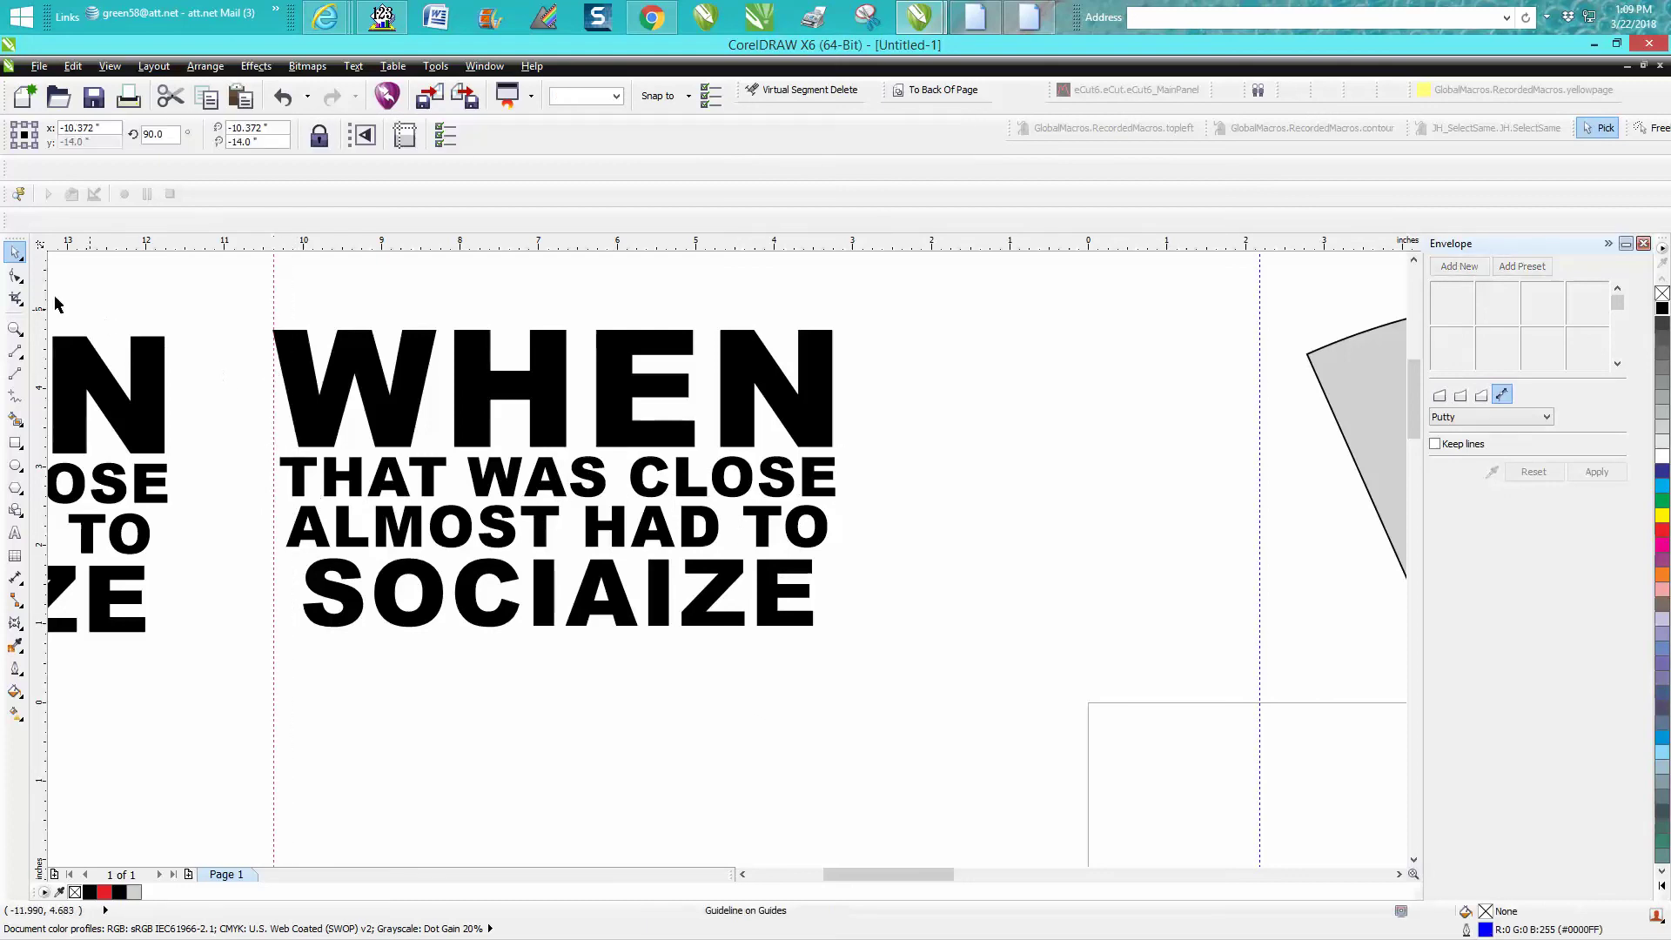
drag(45, 296, 836, 456)
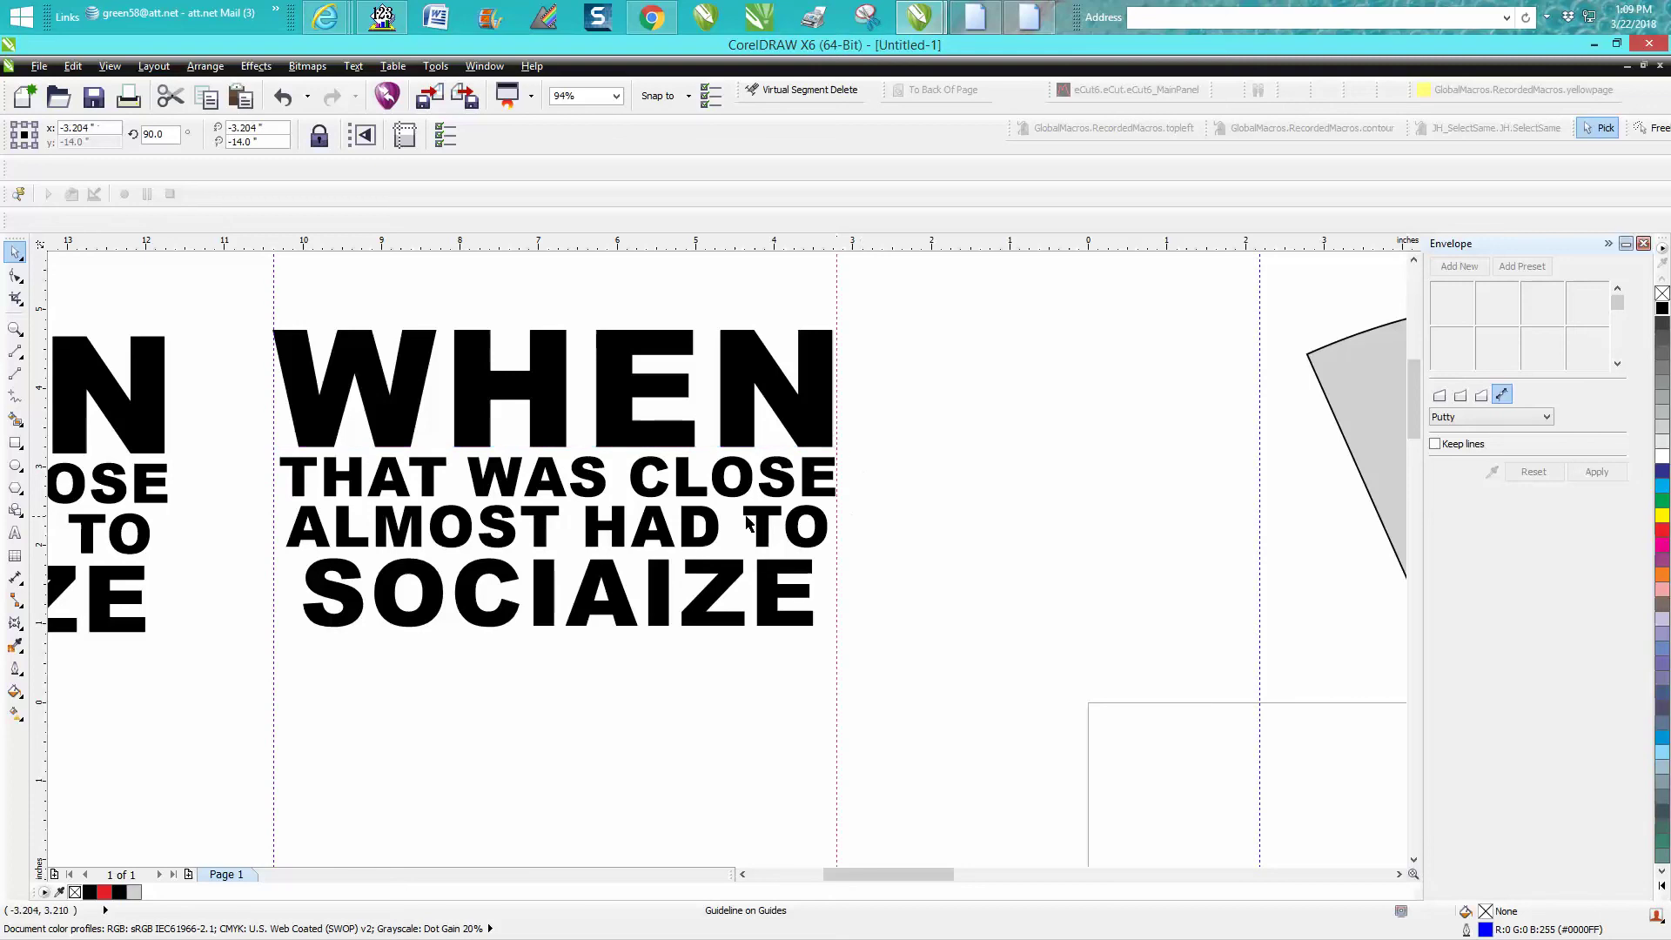
click(345, 574)
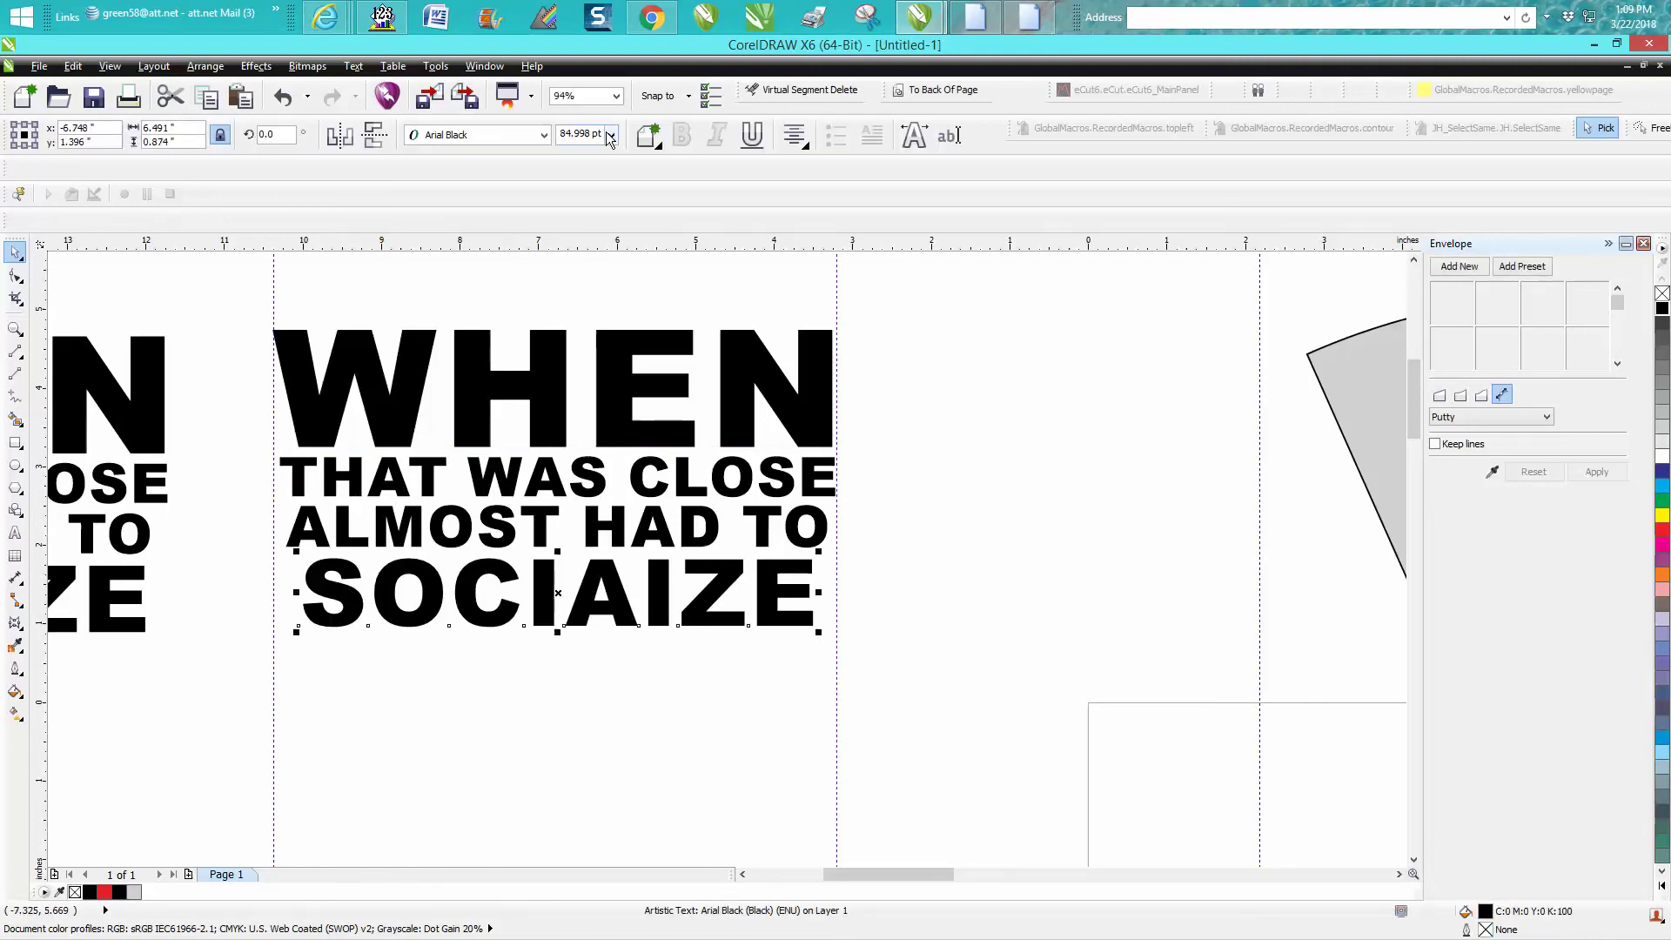
click(601, 133)
text(90)
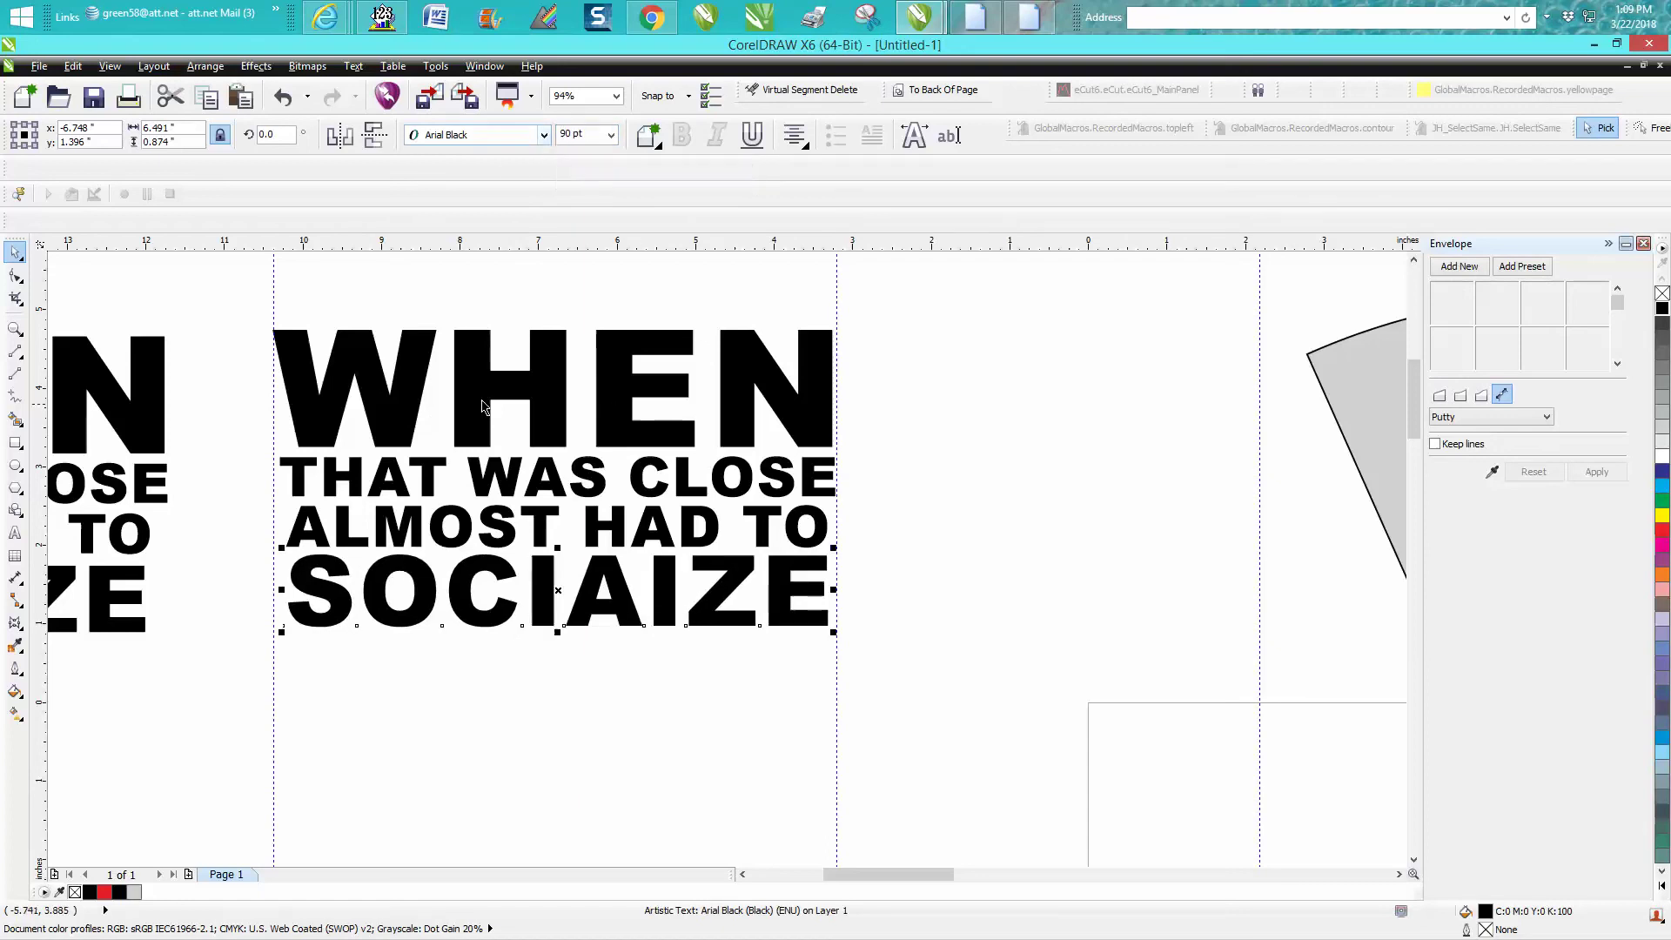
drag(202, 285, 861, 682)
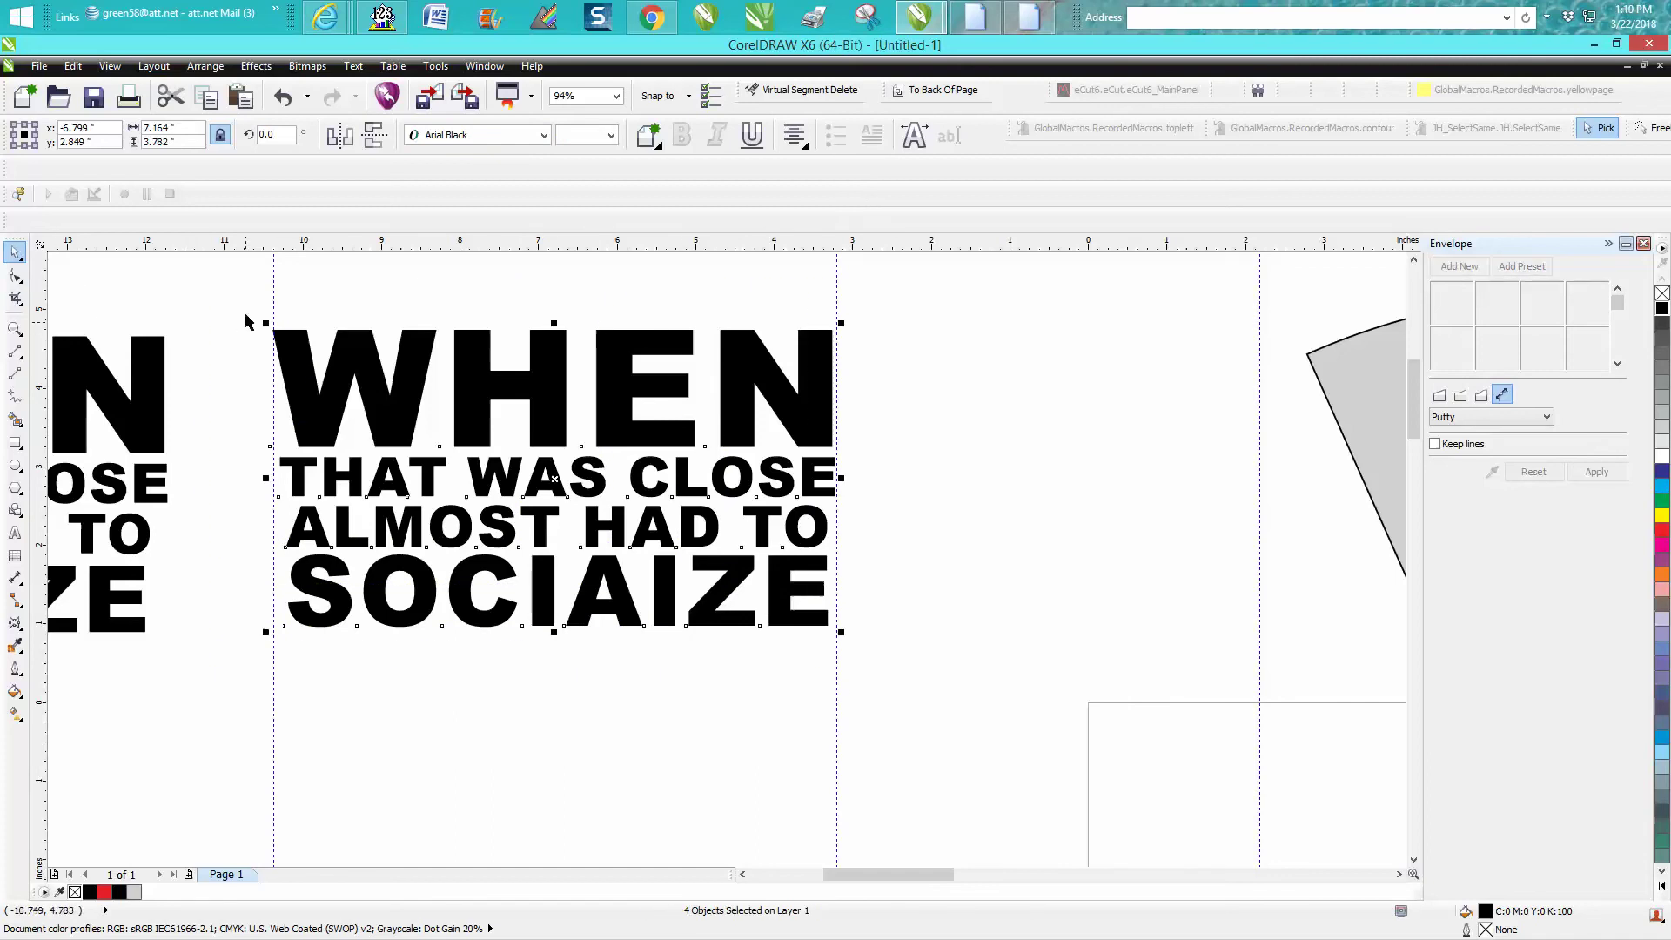
Select the four text lines and move the grey arched wedge beside them
drag(243, 297, 971, 719)
click(1350, 500)
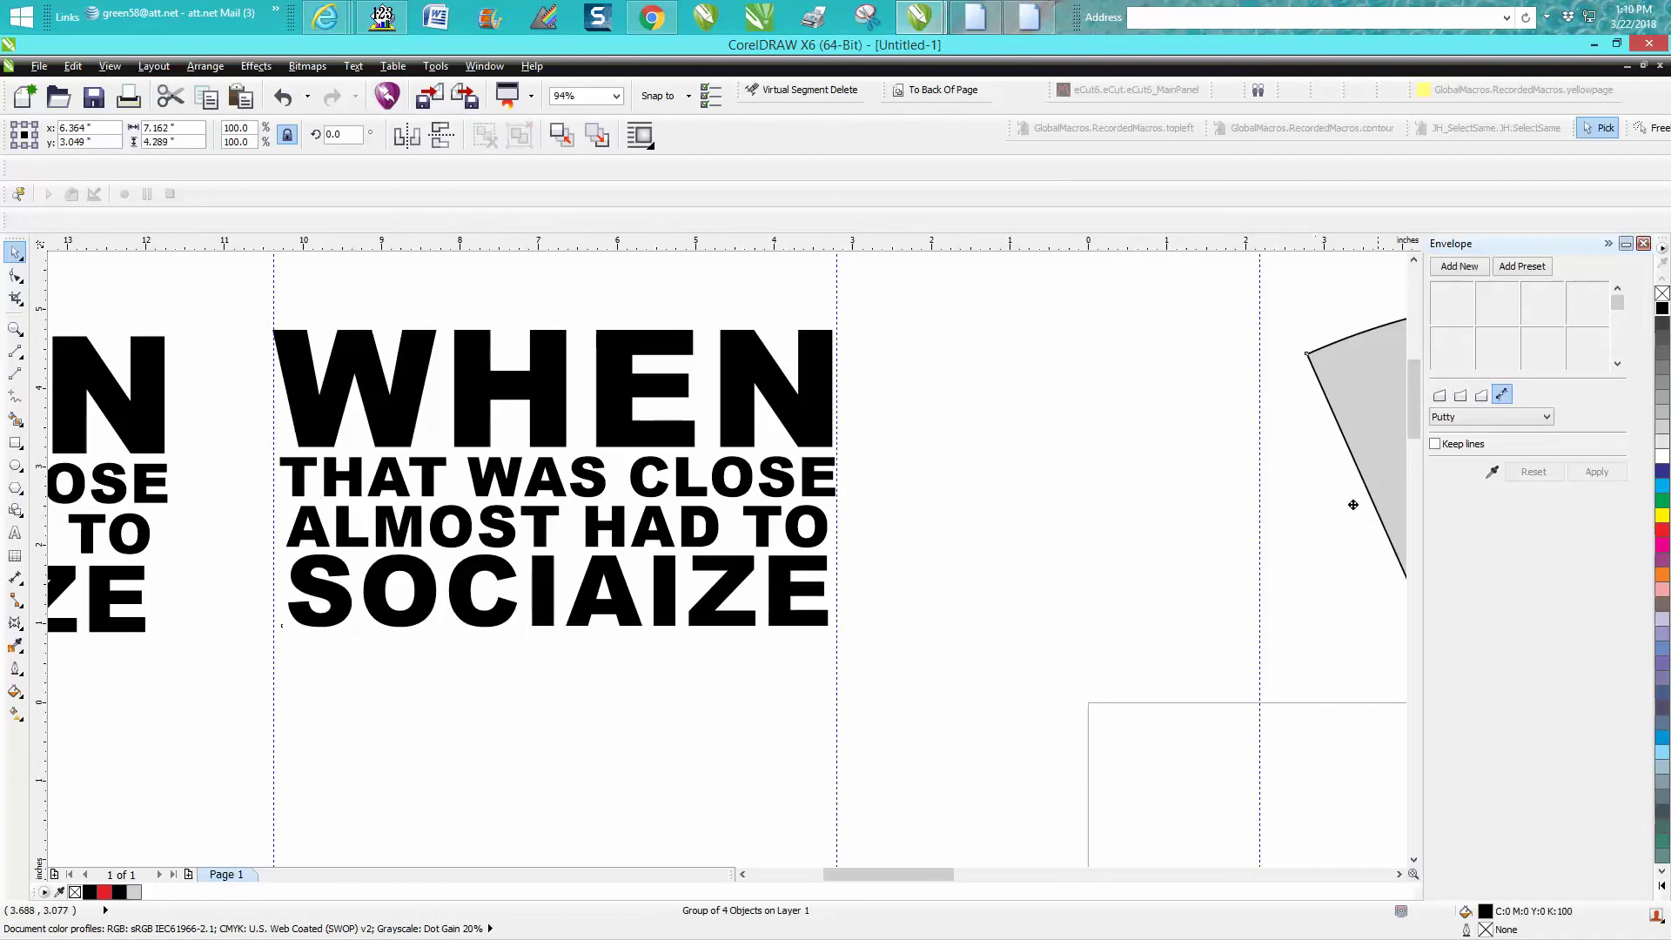
drag(1024, 563, 959, 473)
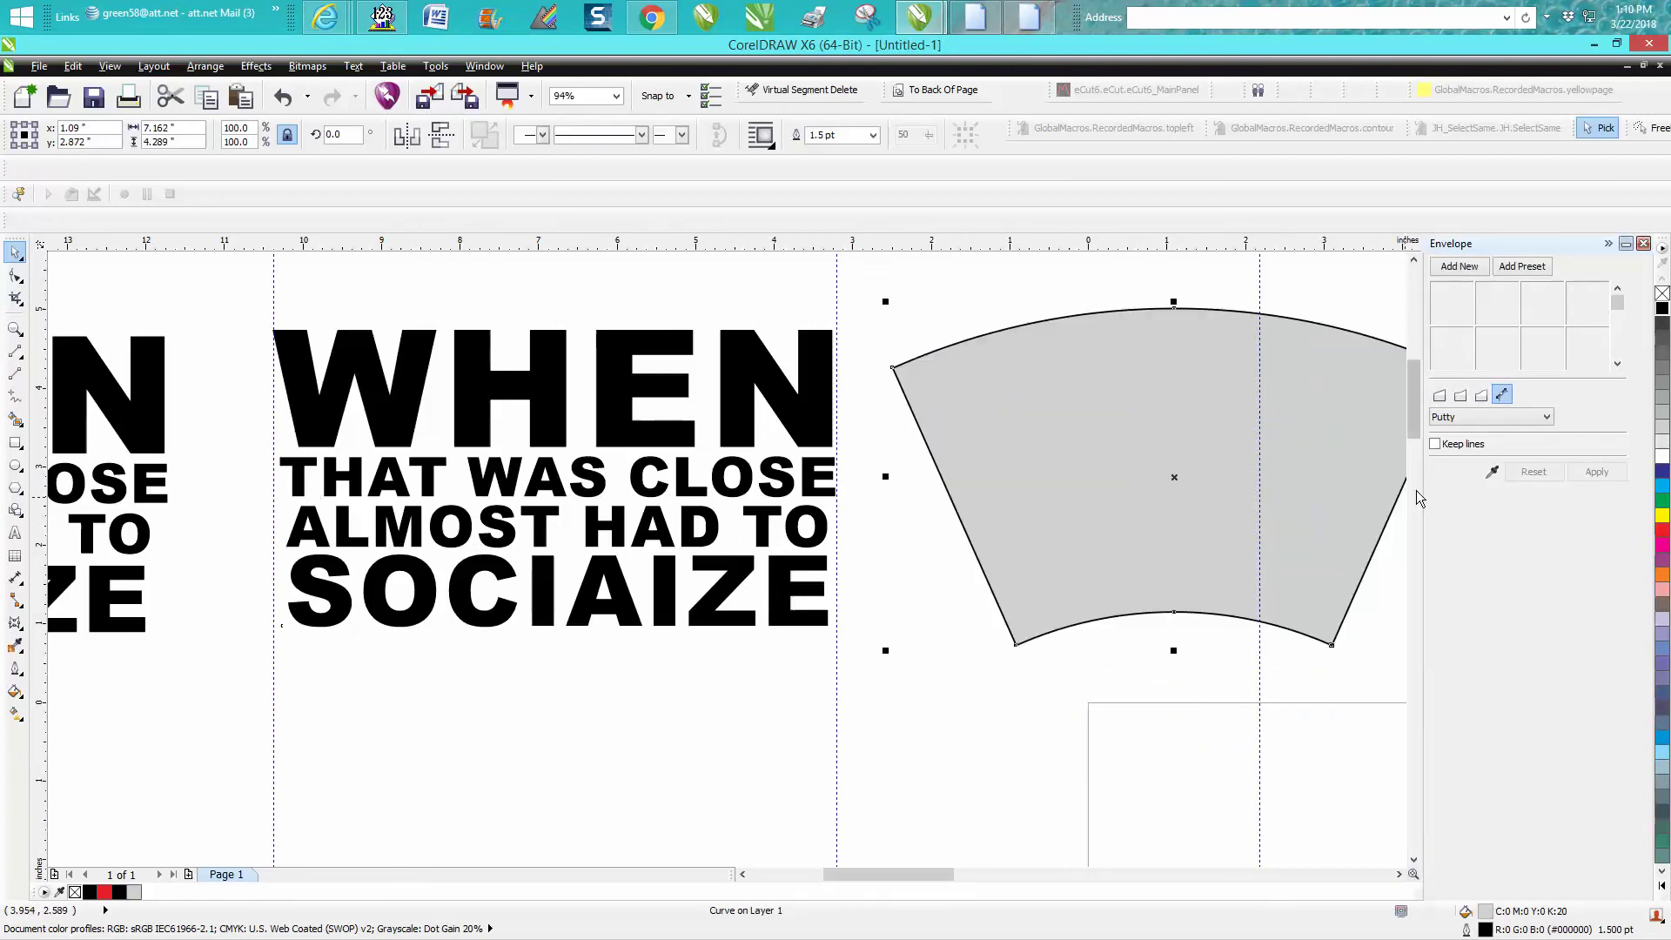
click(1492, 471)
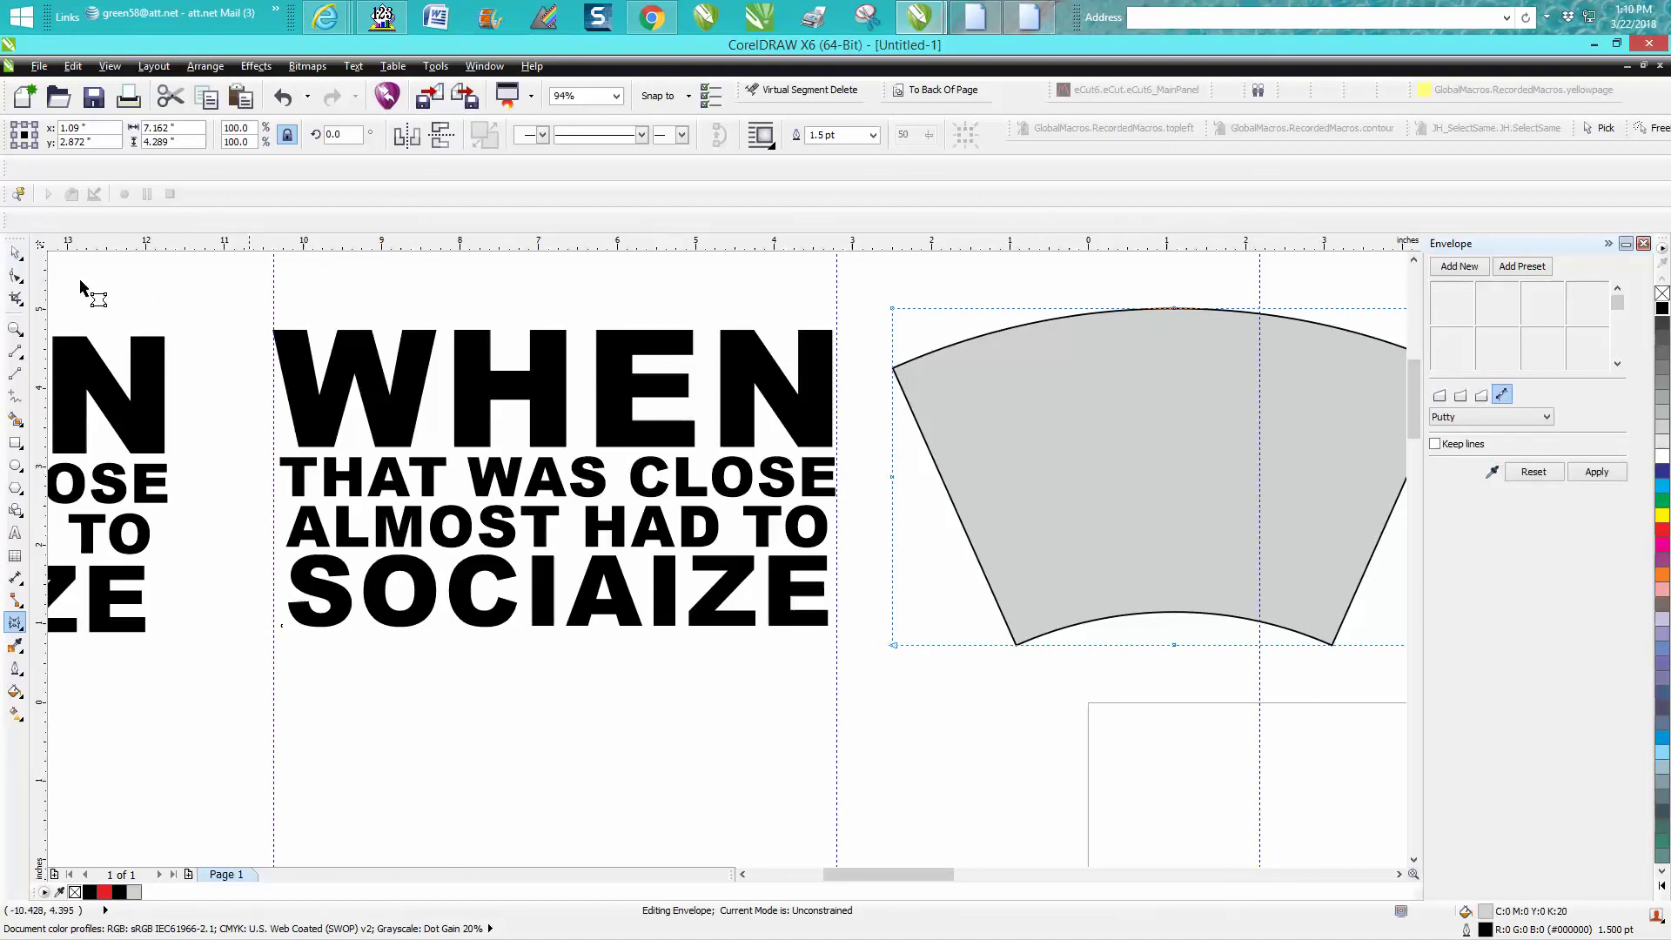
click(15, 253)
Apply the grey wedge's outline as an envelope to the stacked text group
click(278, 341)
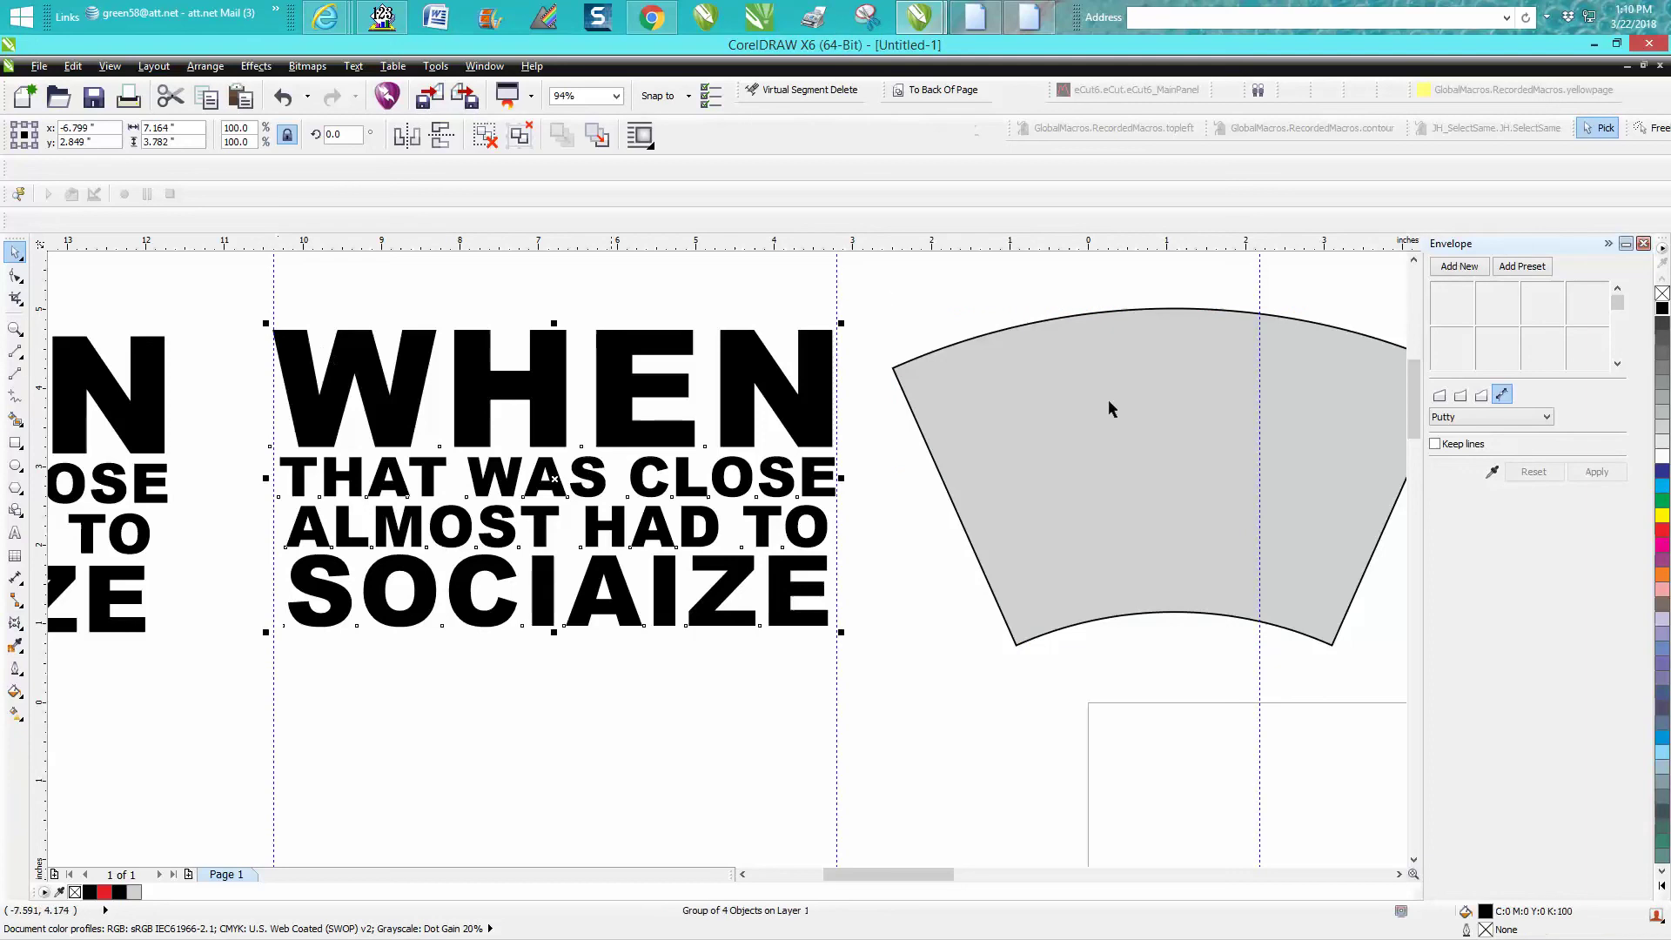
click(1492, 472)
click(1047, 450)
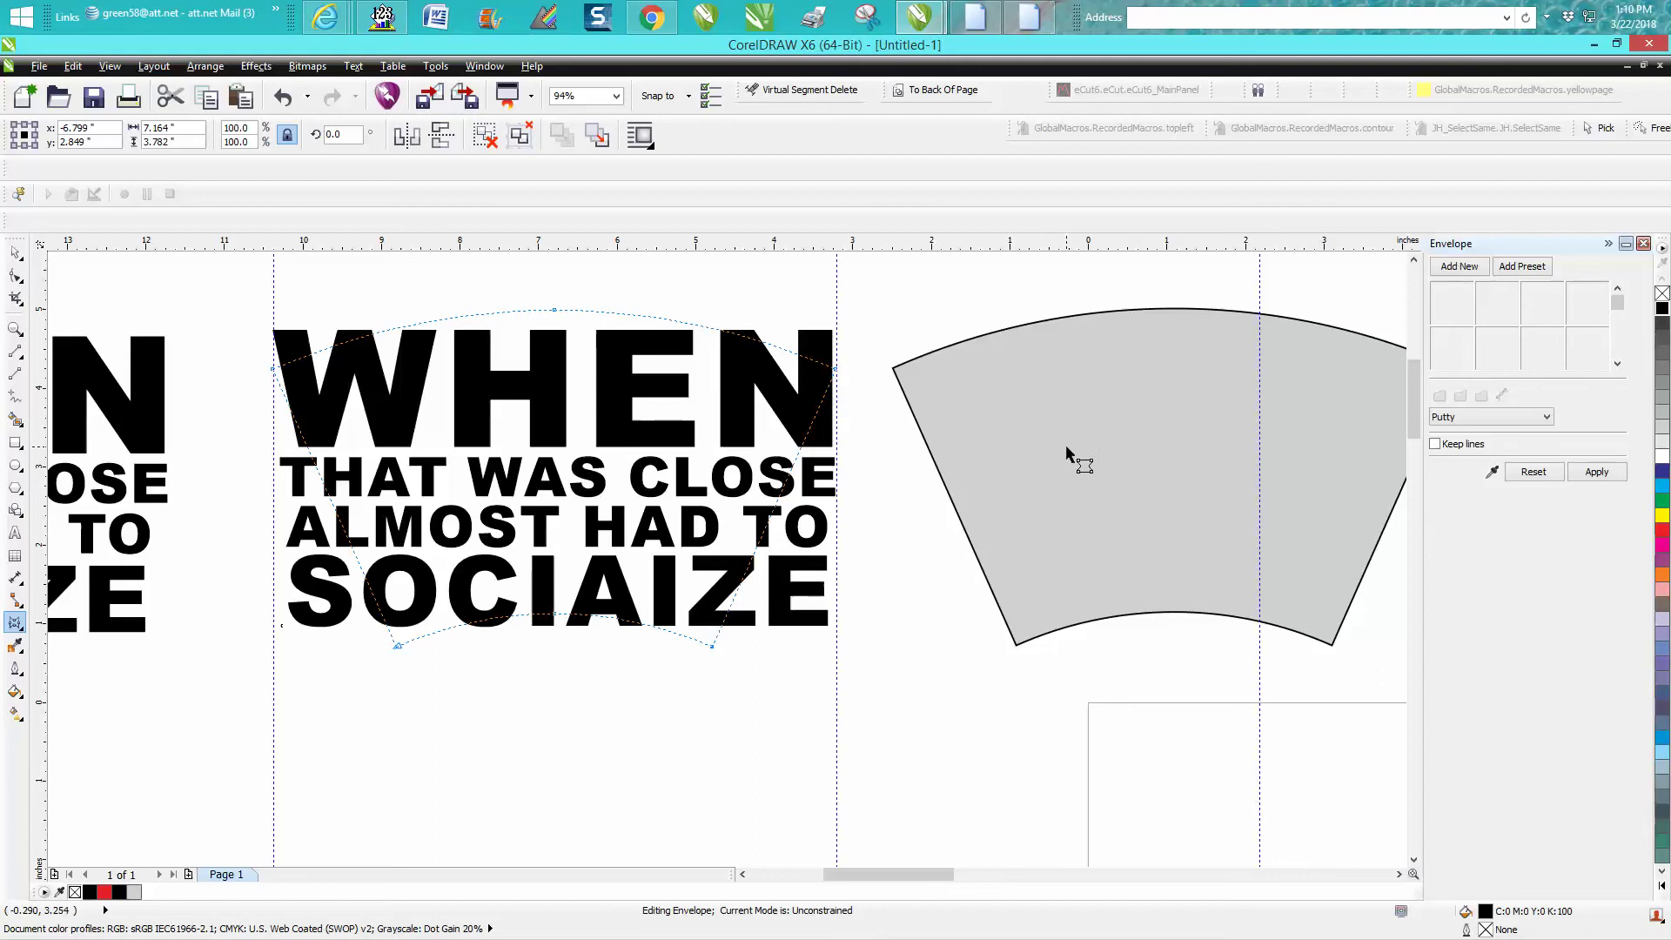
click(1597, 472)
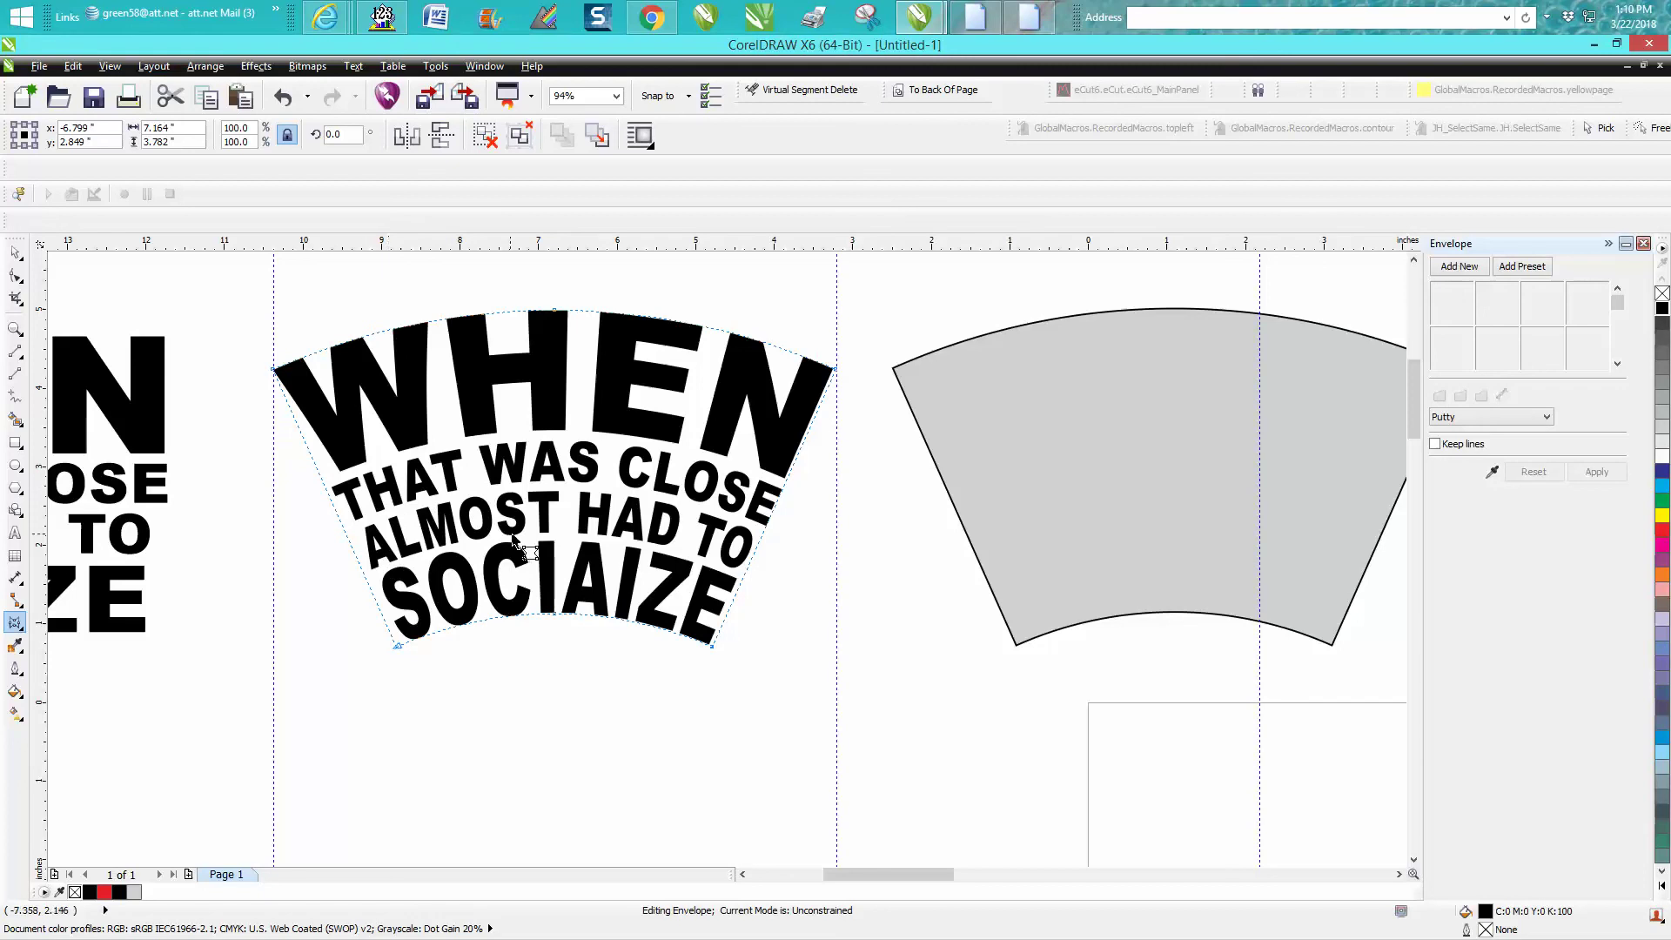
Select the newly arched text group and switch to zooming the view
click(15, 252)
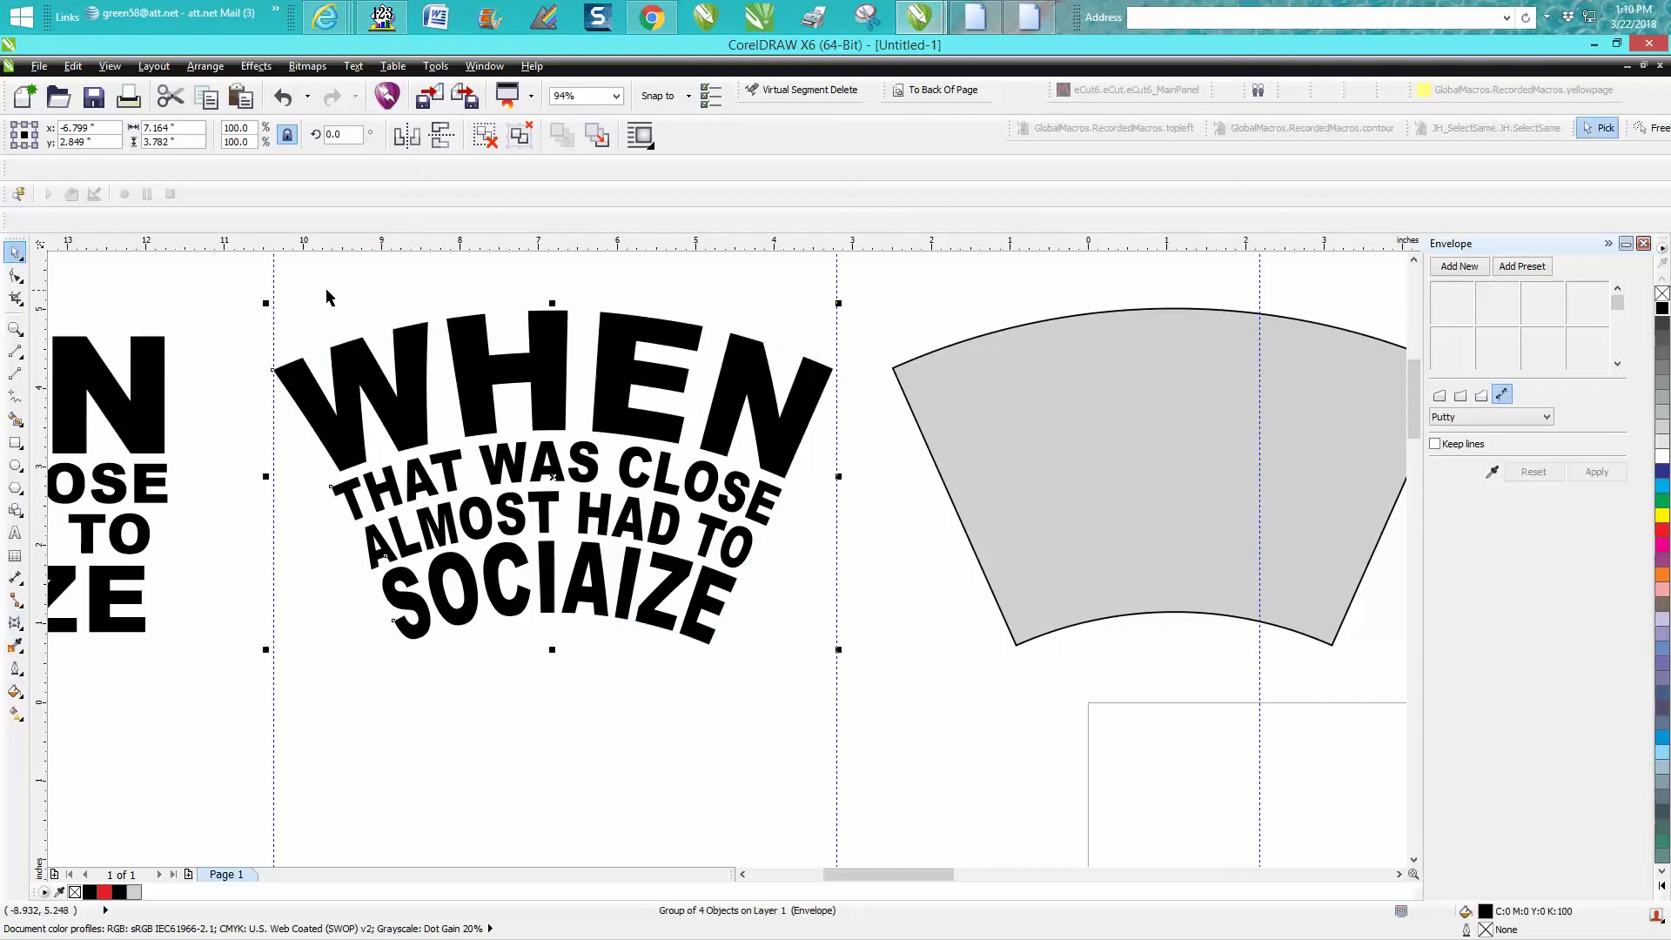
drag(266, 286, 899, 696)
click(15, 328)
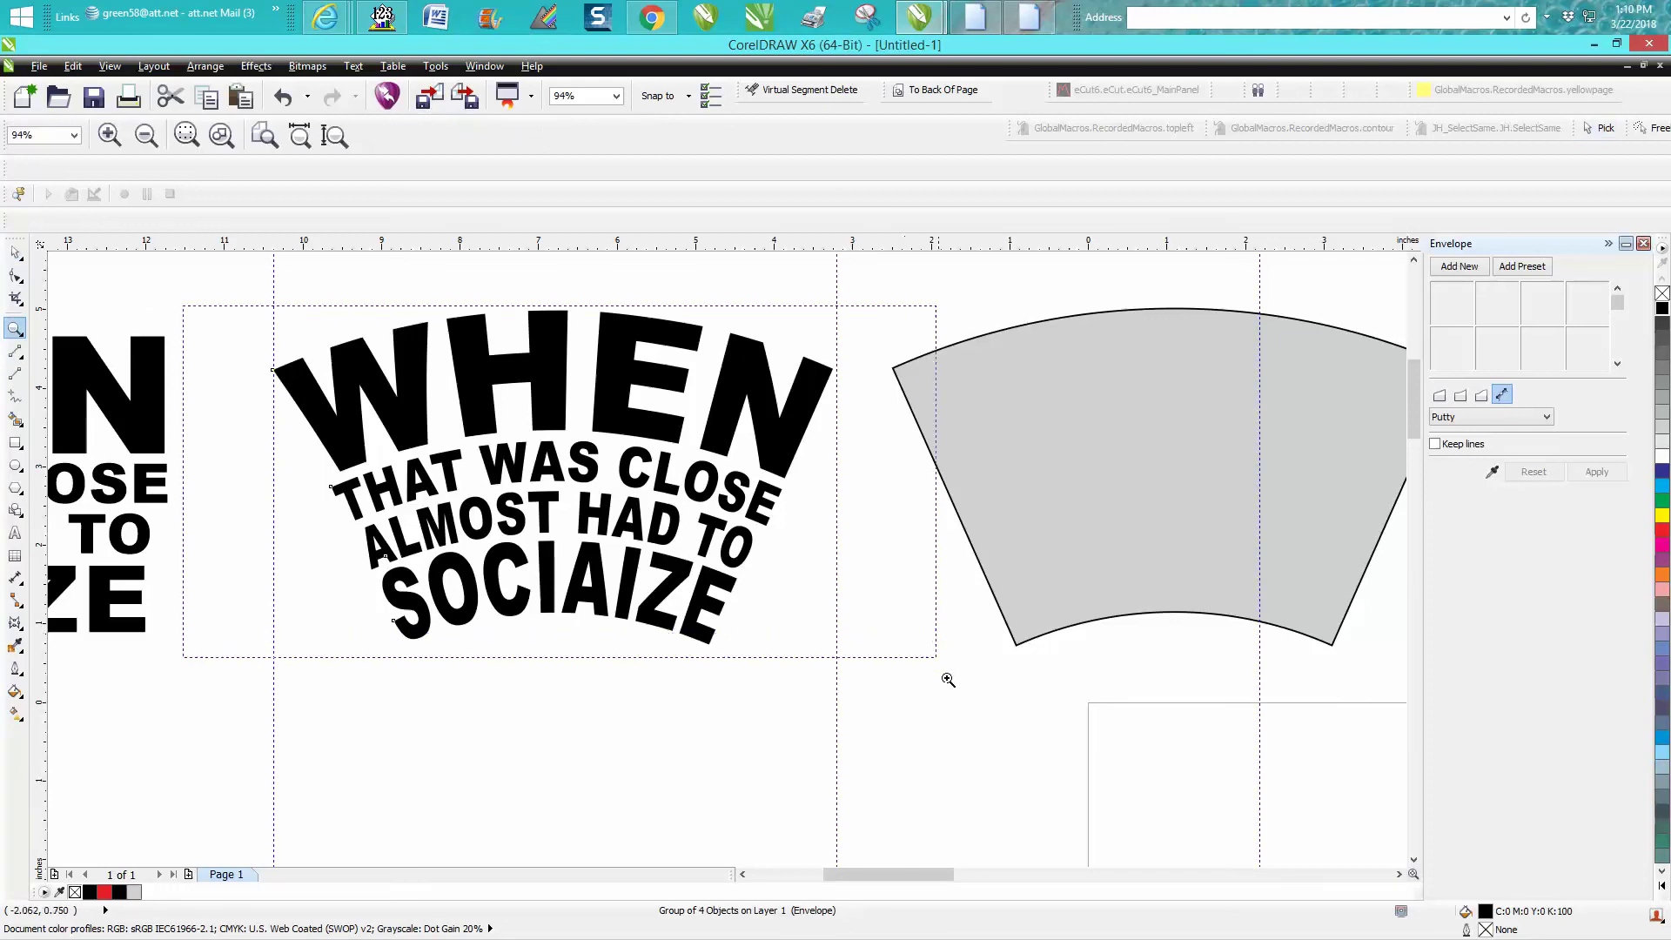